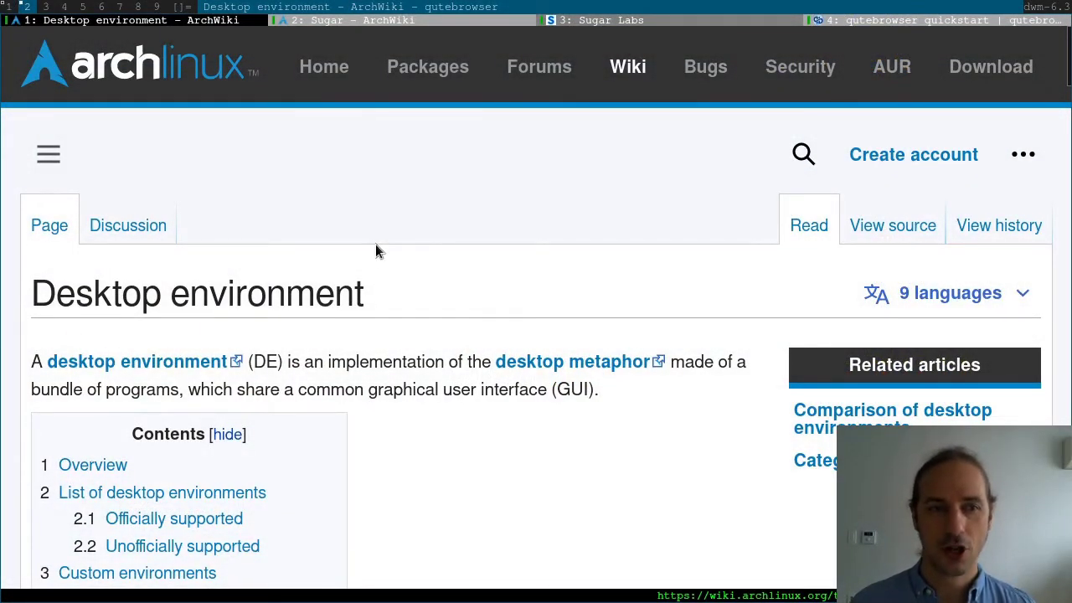
Jump to the officially supported desktop environments list and scroll to the Sugar entry
scroll(375, 250, down, 4)
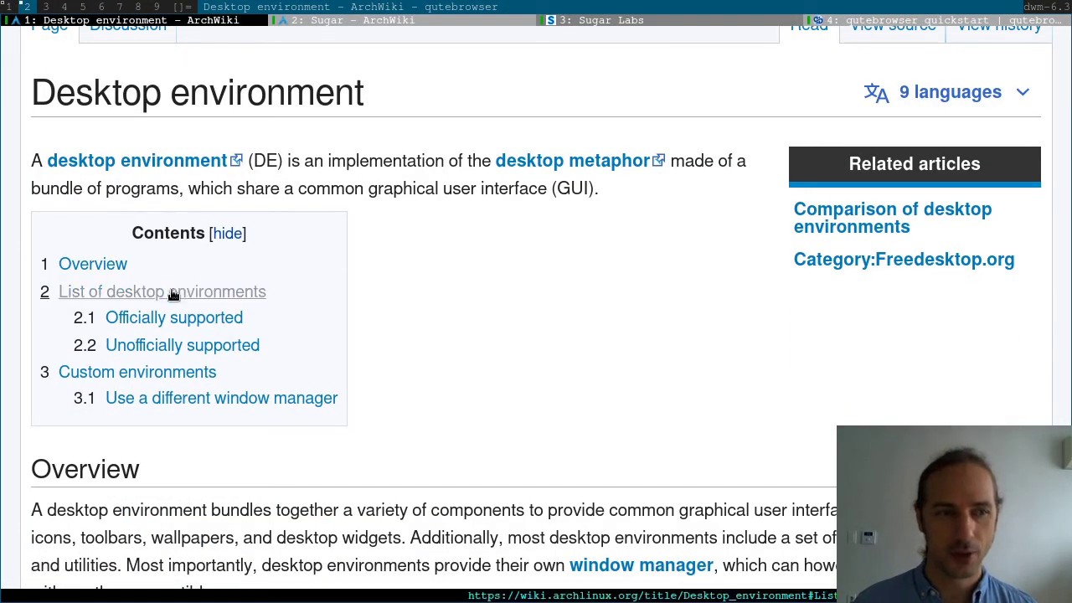
click(170, 318)
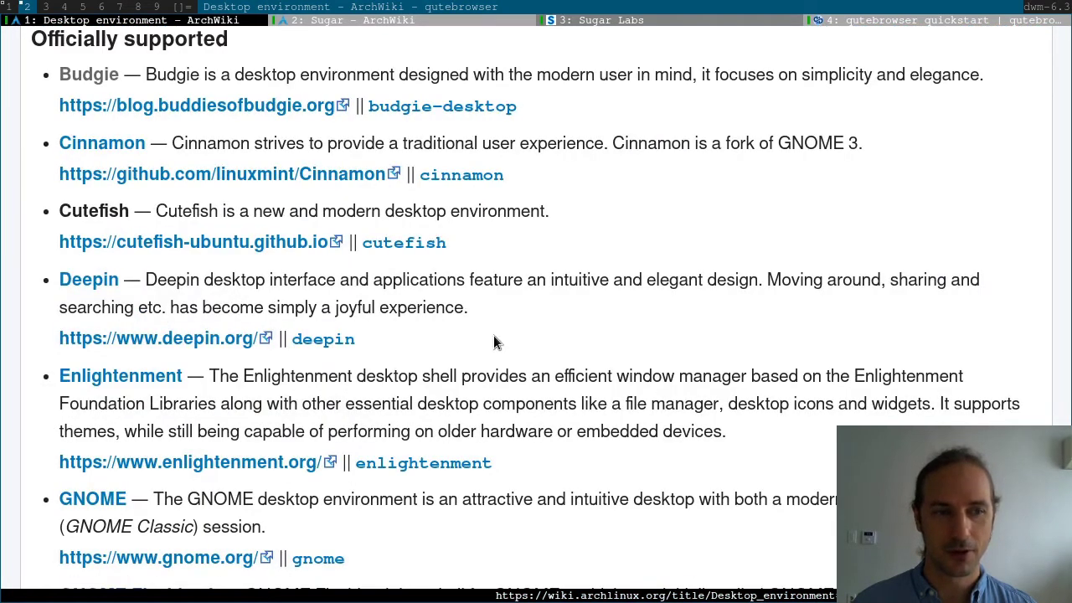
scroll(493, 339, down, 7)
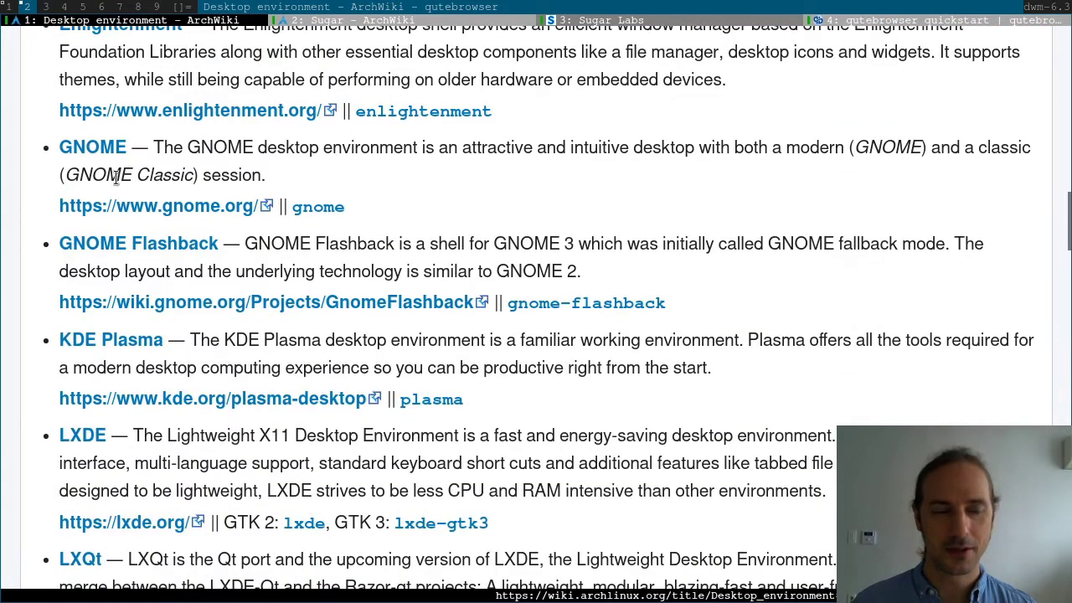
scroll(109, 280, down, 10)
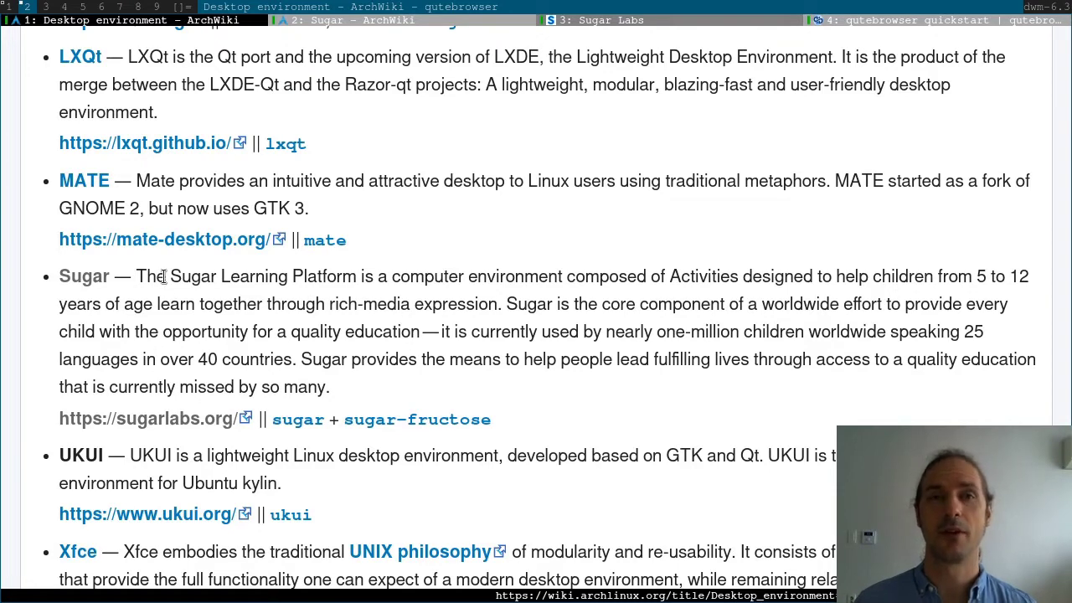
Switch to the Sugar ArchWiki tab and scroll to its Contents box
click(334, 20)
scroll(433, 268, down, 3)
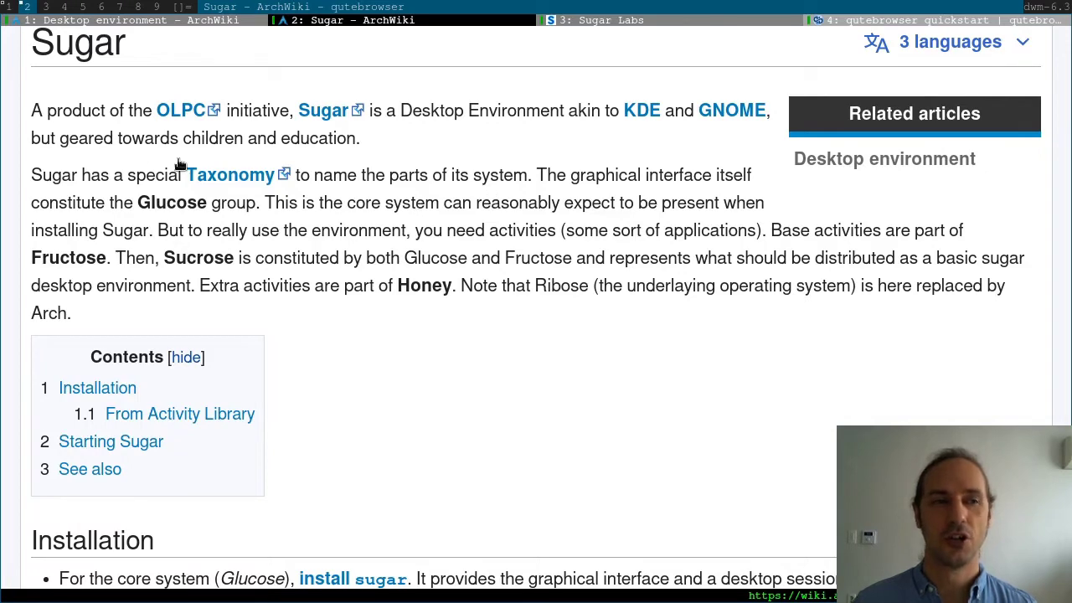
View the Sugar Labs GET SUGAR cards (SOAS, GNU/Linux, Sugarizer), then return to the ArchWiki tab
click(642, 24)
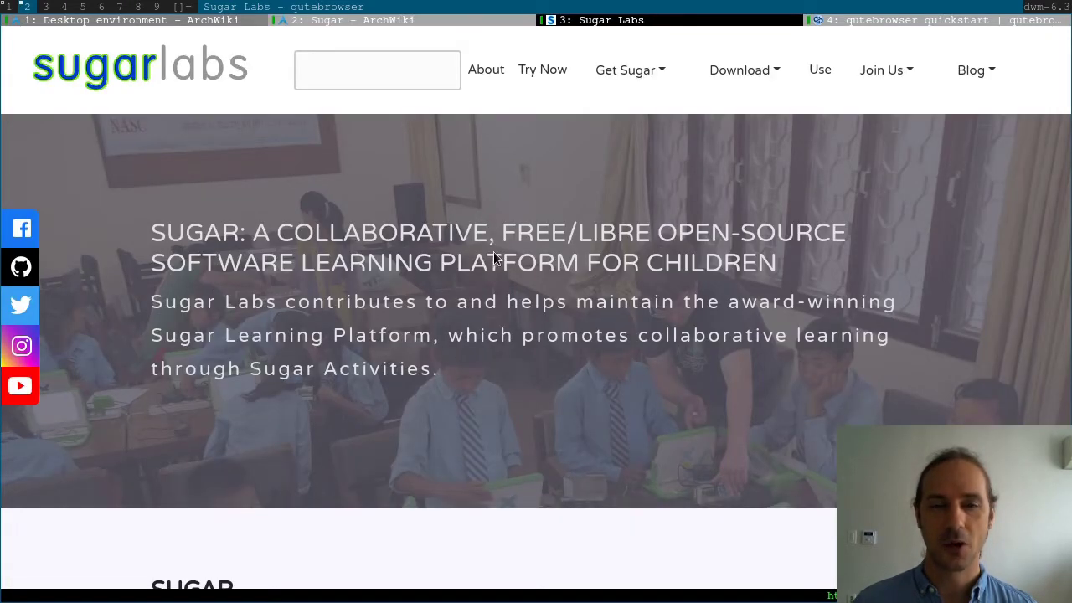
scroll(500, 261, down, 5)
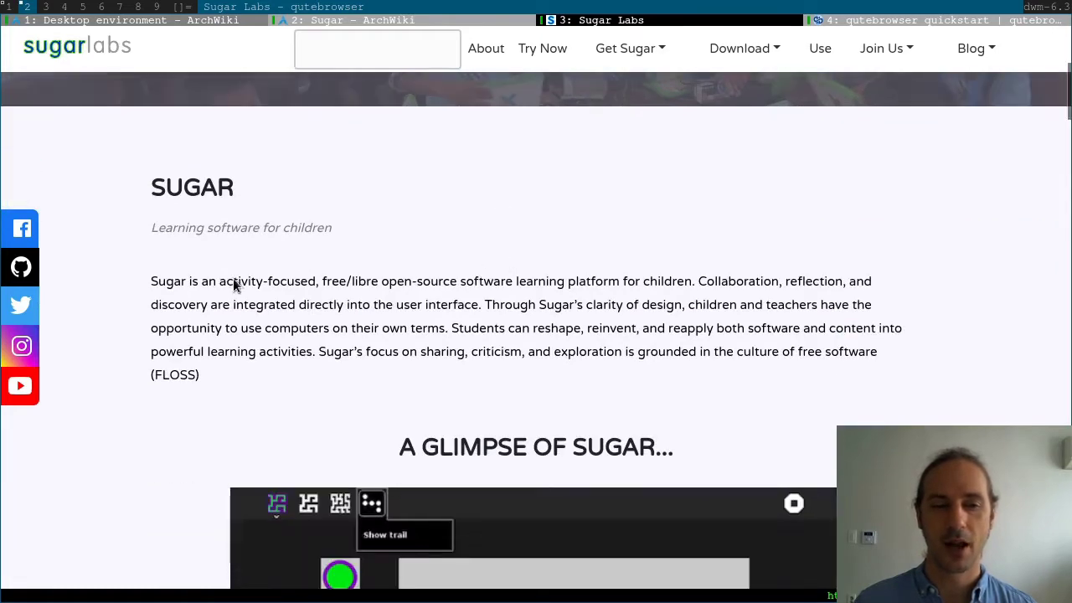
scroll(544, 305, down, 5)
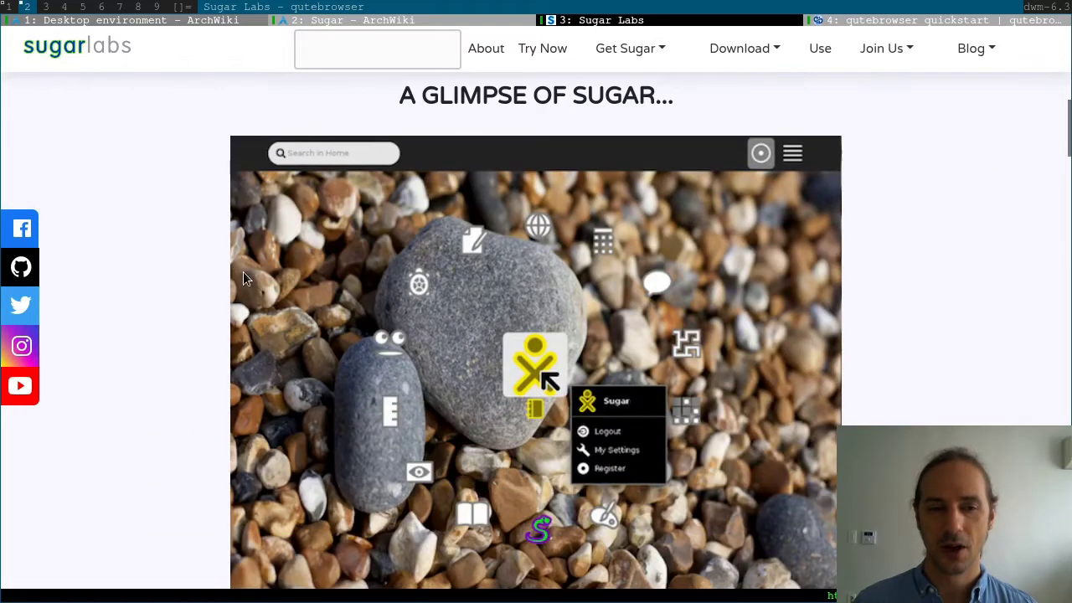
scroll(244, 279, down, 2)
scroll(207, 335, down, 10)
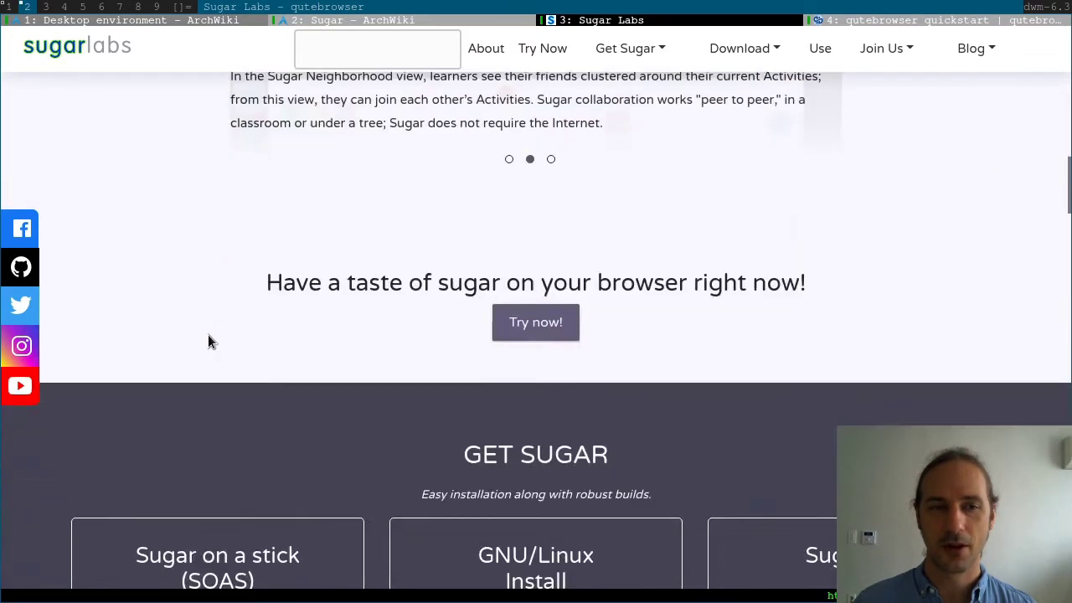
scroll(214, 272, down, 2)
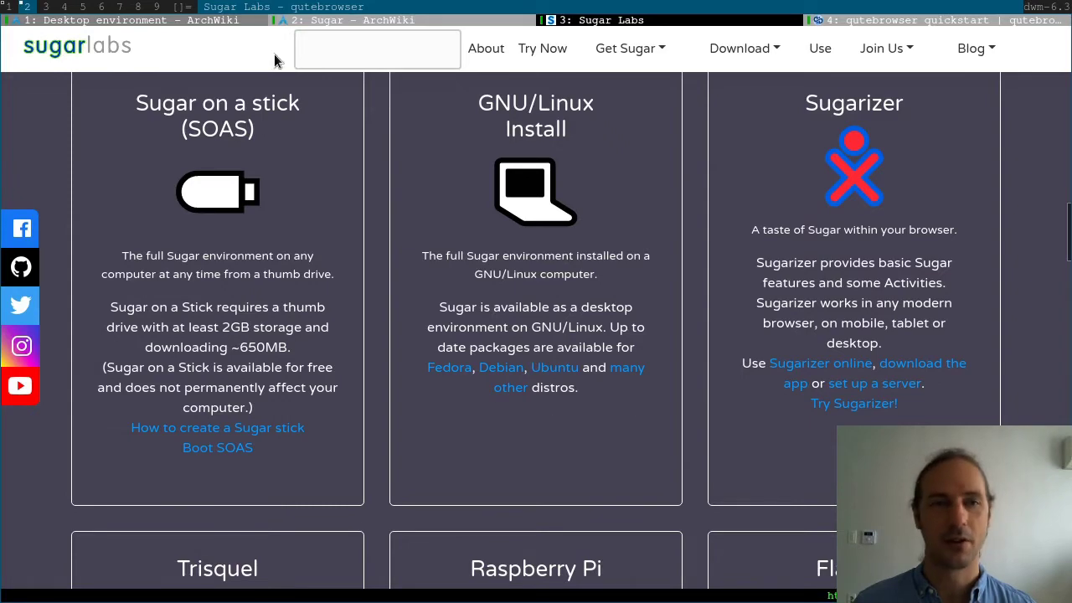
click(333, 20)
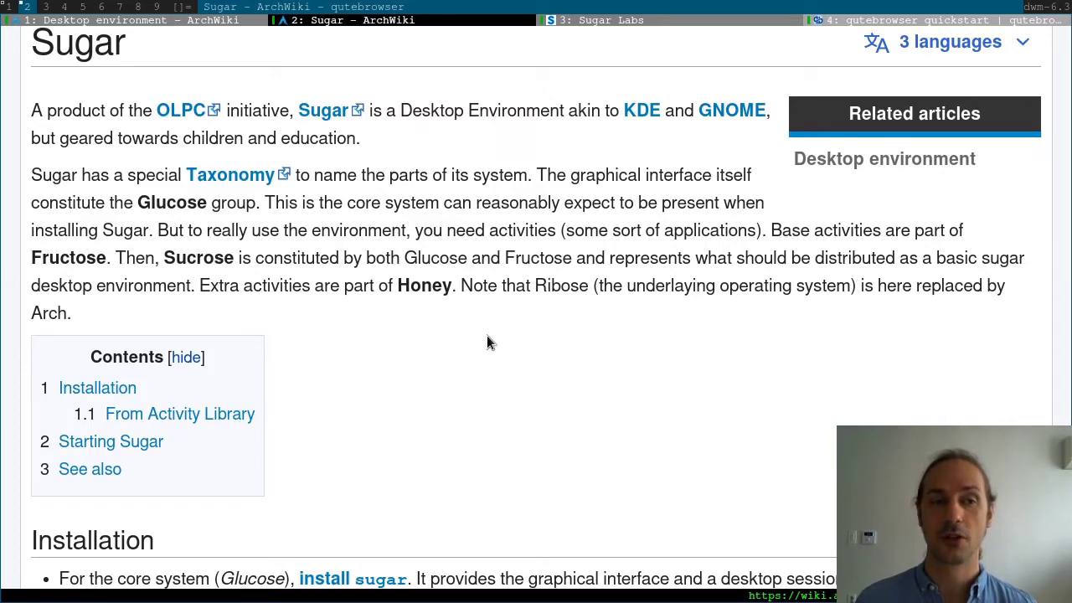
Scroll to Installation and highlight the phrase about the graphical interface
scroll(487, 342, down, 5)
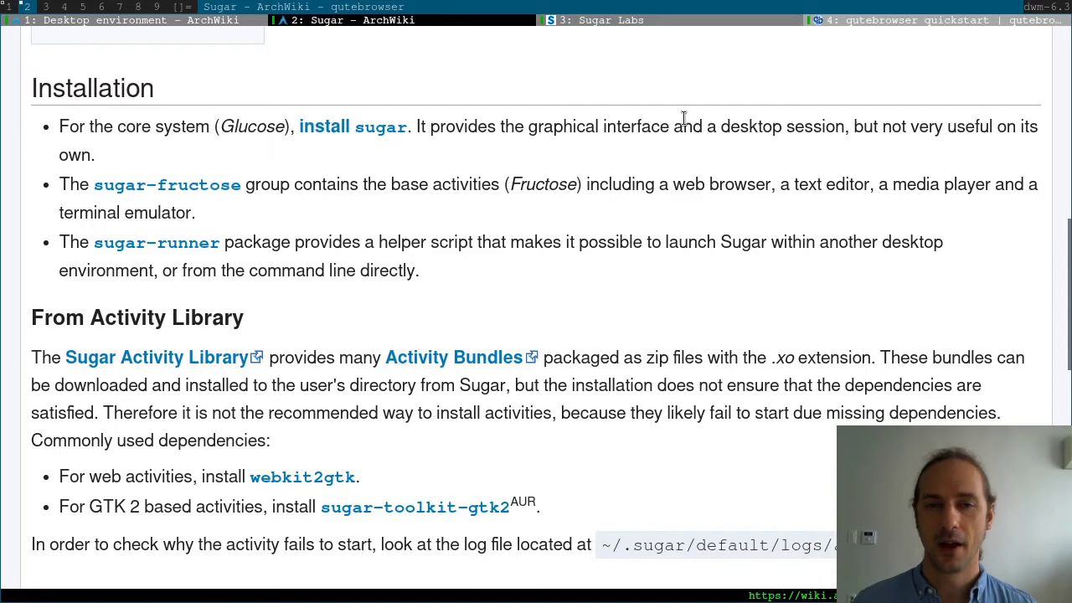
drag(528, 126, 1069, 140)
click(134, 160)
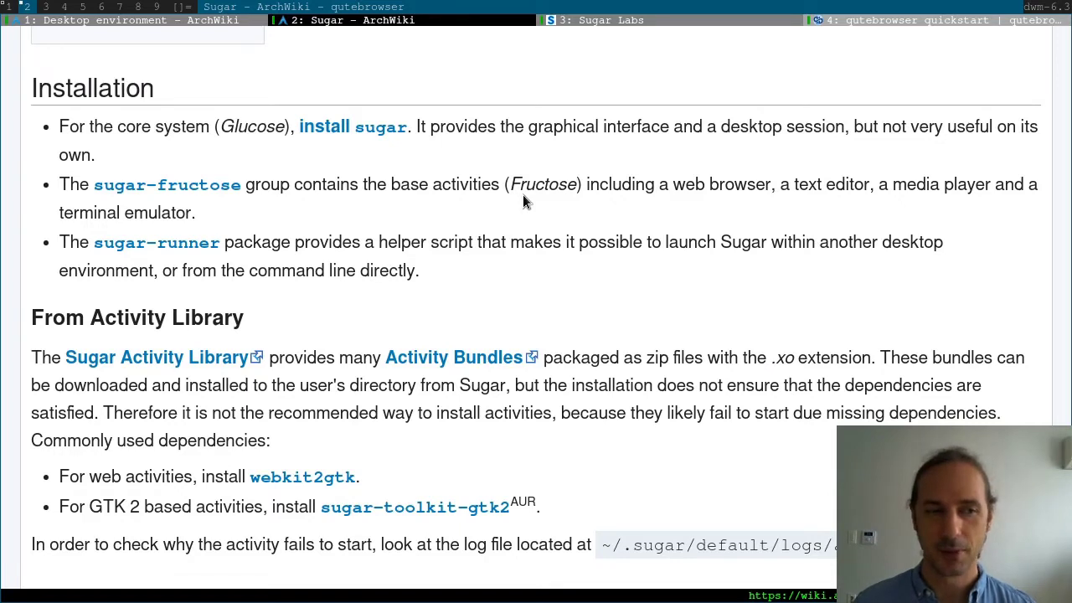
Highlight the From Activity Library heading and the sentence about installing activity bundles
drag(30, 318, 283, 326)
click(283, 326)
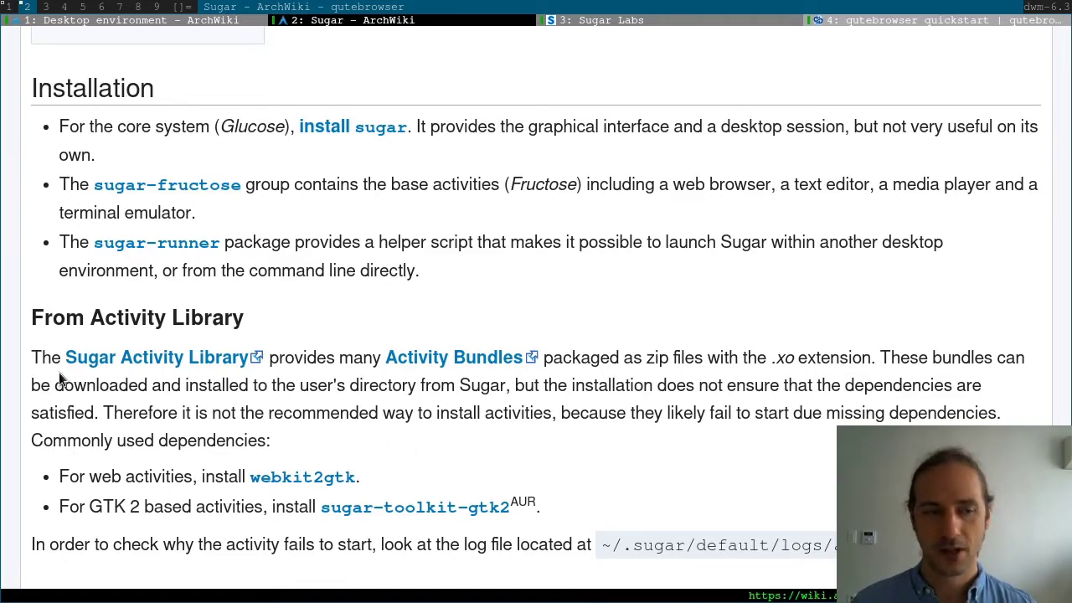
drag(64, 385, 501, 382)
click(444, 387)
drag(409, 385, 369, 385)
click(596, 385)
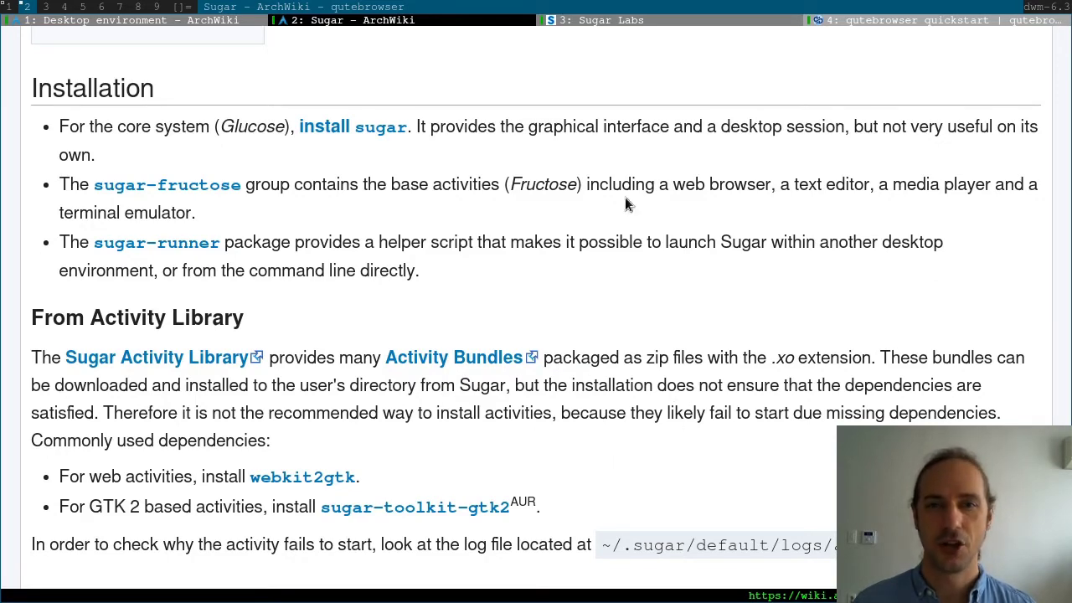
Scroll the Sugar Labs site past Trisquel and Raspberry Pi to the Flatpak card
click(672, 22)
scroll(702, 277, down, 3)
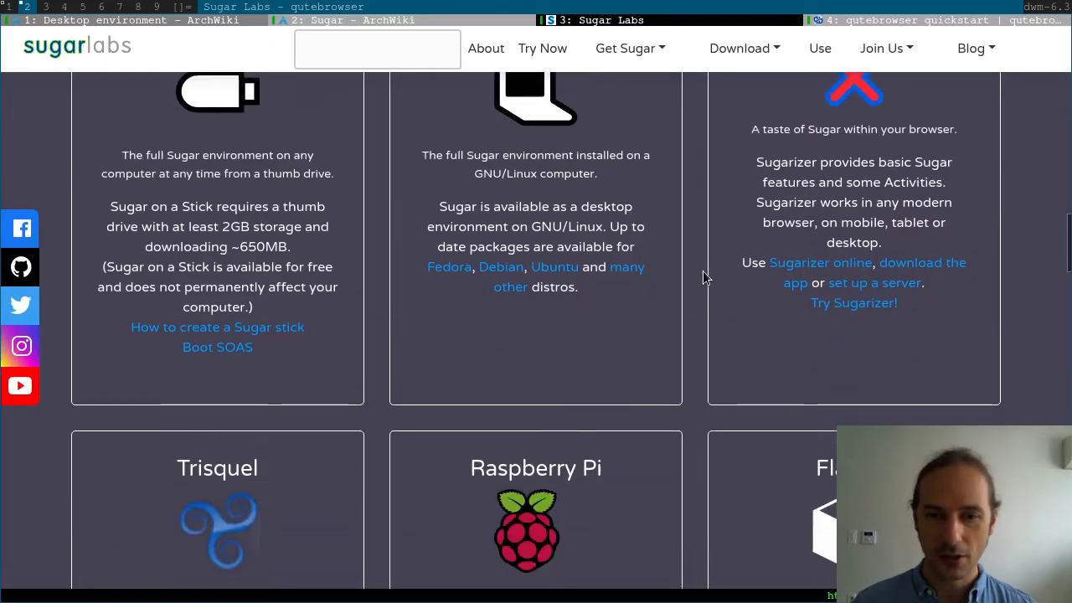
scroll(702, 271, down, 2)
scroll(690, 368, down, 1)
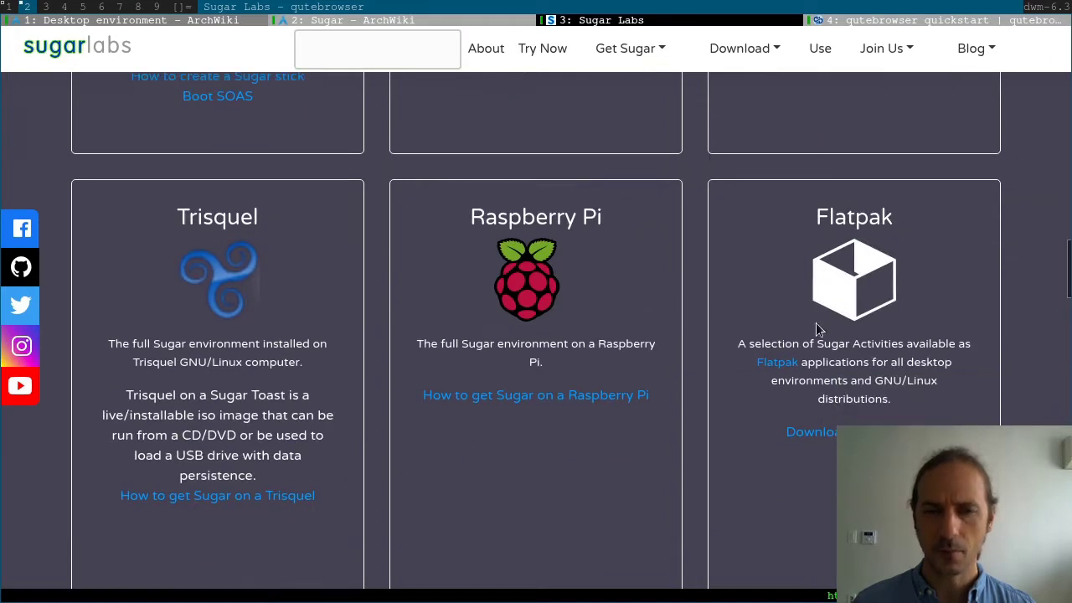
scroll(570, 289, down, 1)
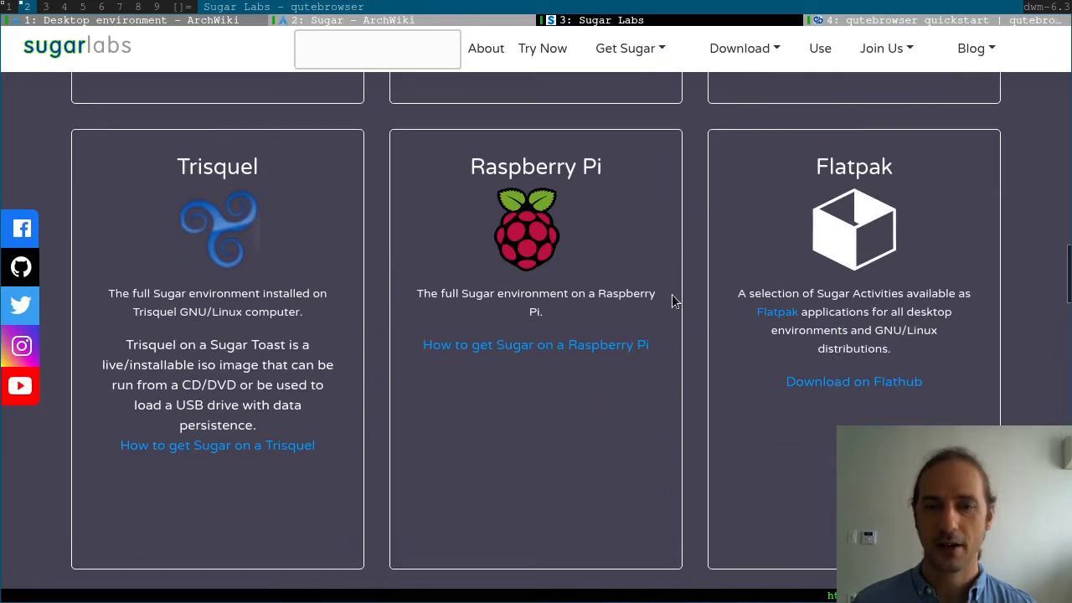
drag(809, 167, 969, 395)
click(893, 169)
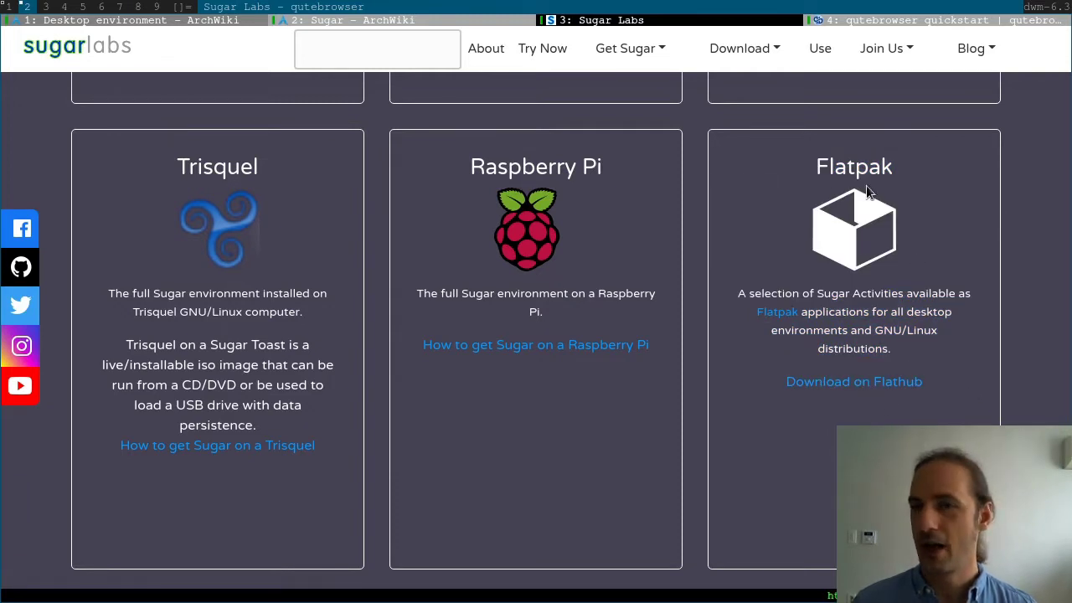
Highlight the Flatpak title, then return to the ArchWiki article and the terminal workspace
drag(813, 168, 901, 165)
click(890, 136)
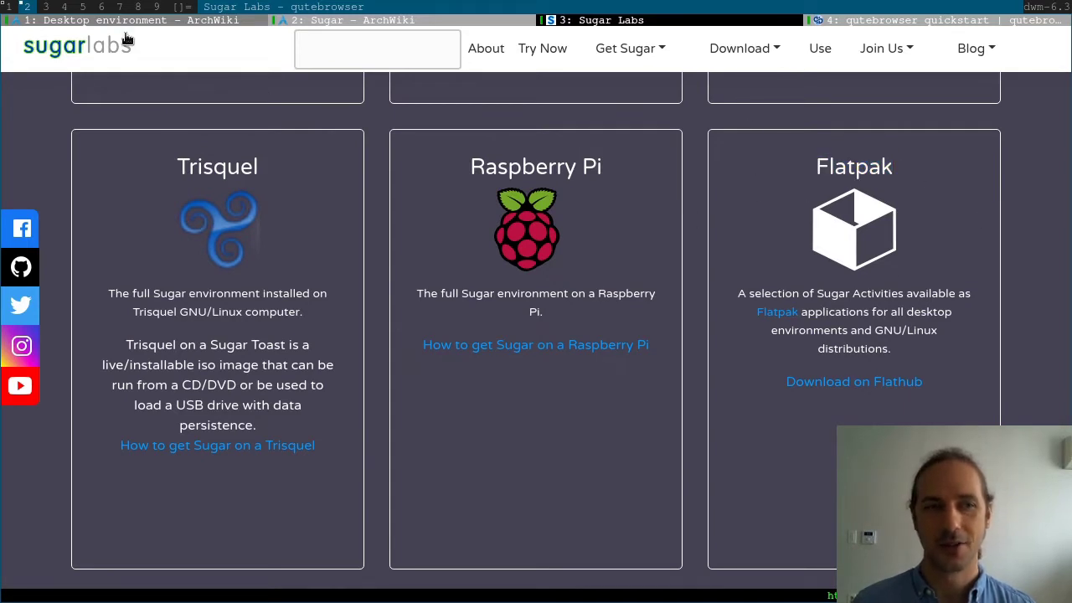
click(369, 22)
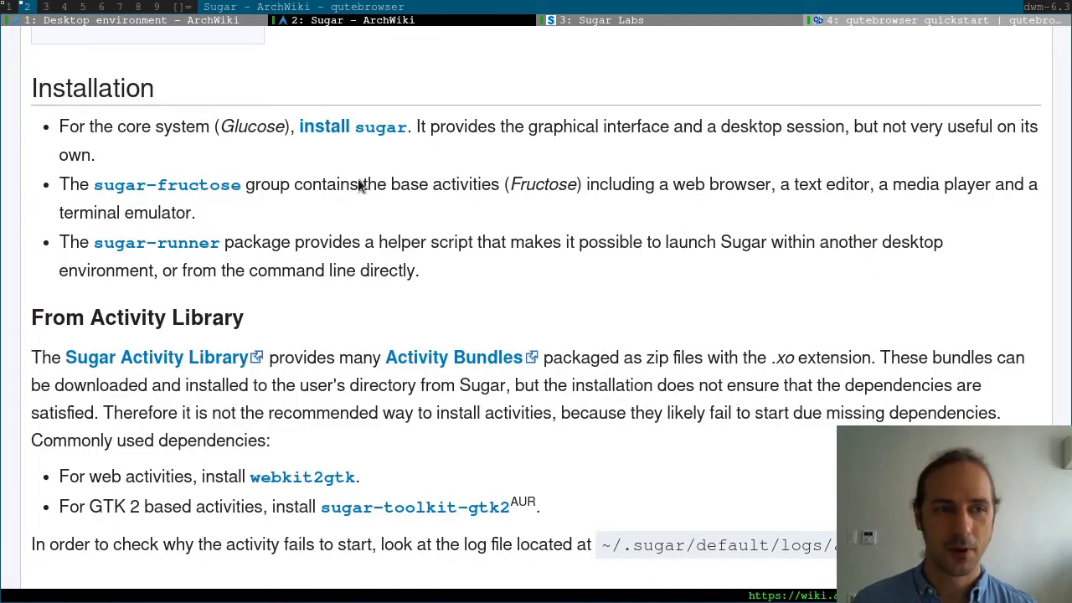
click(10, 7)
Run 'sudo pacman -S sugar', enter the password, and confirm the installation with y
text(sudo pa)
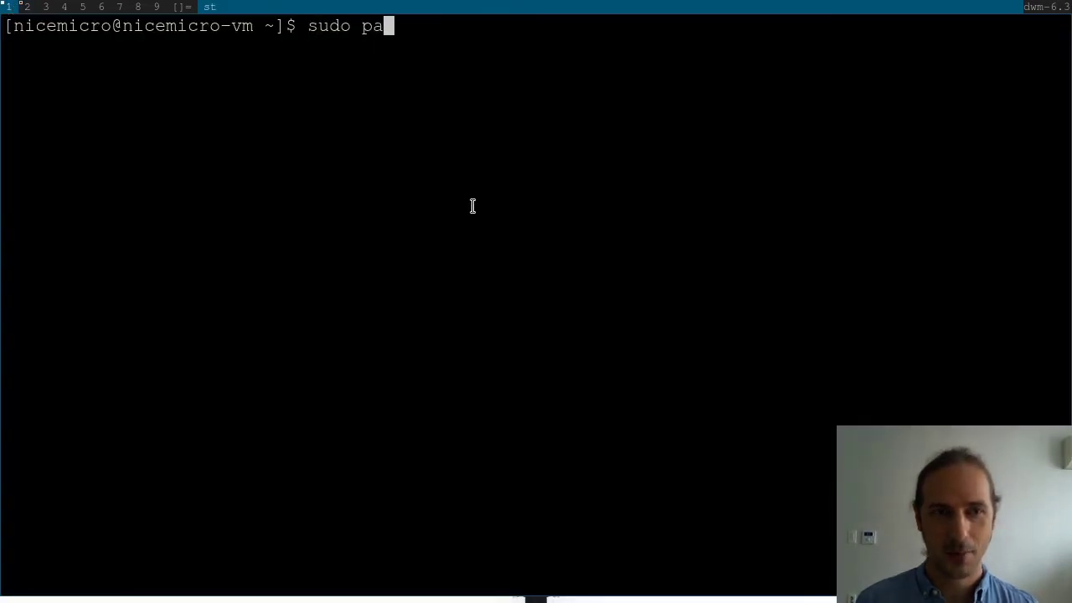
text(cman -S sugar)
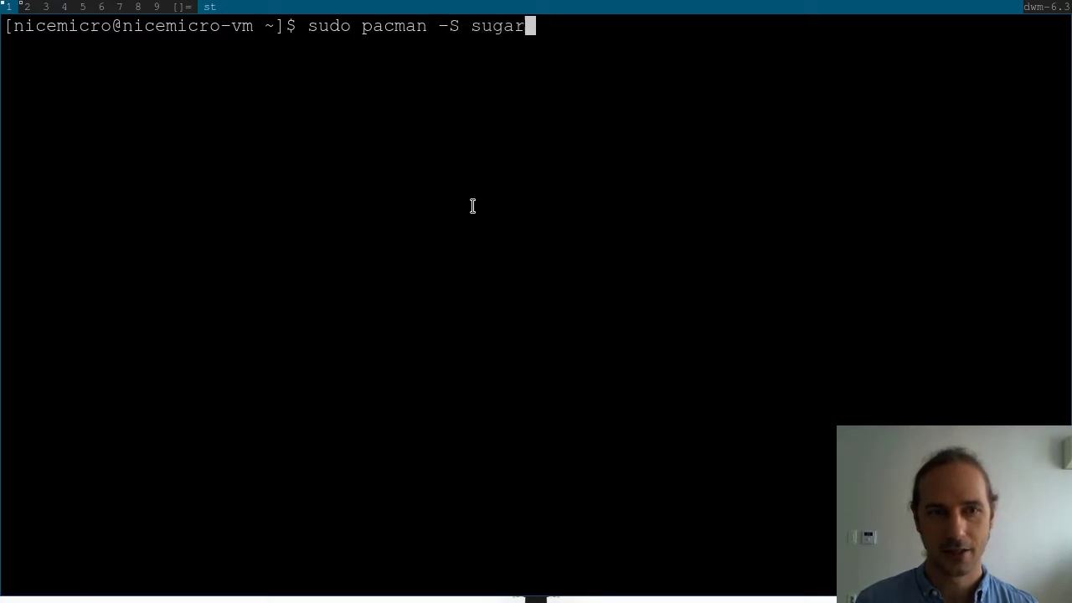
key(Return)
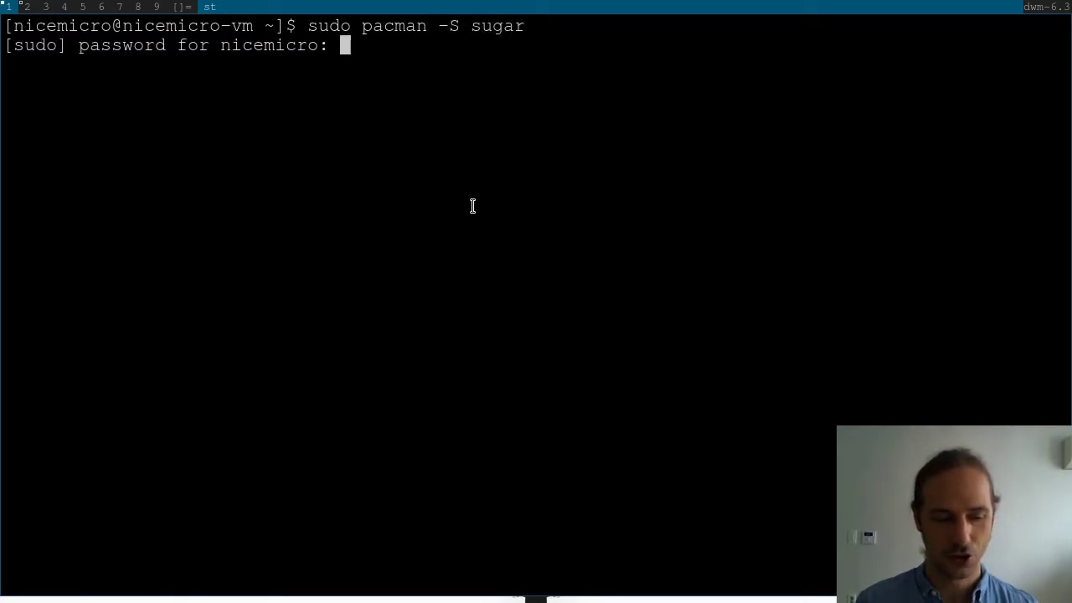
key(Return)
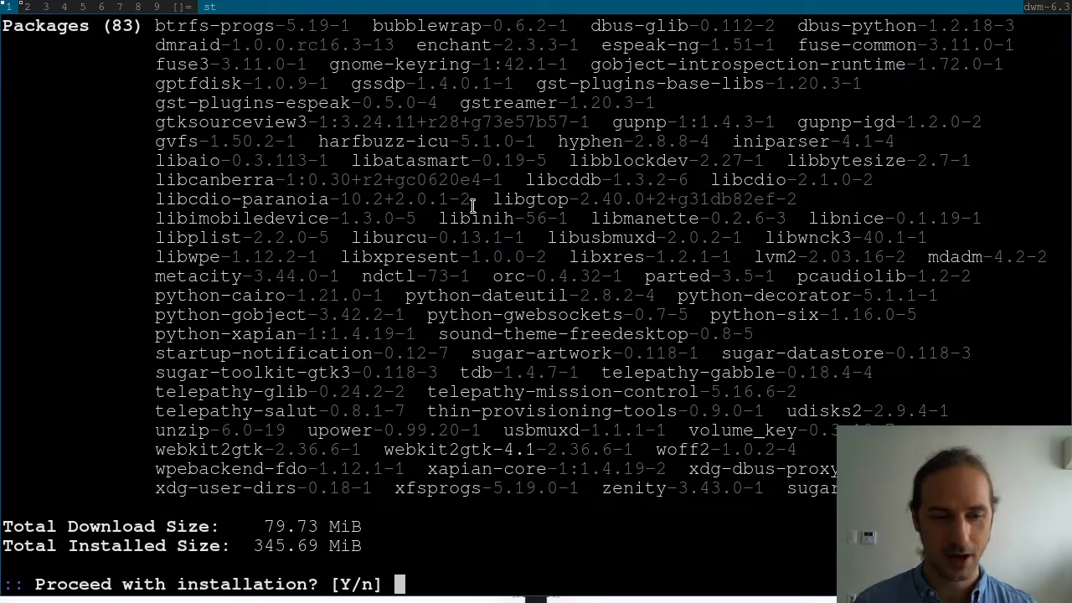
text(y)
key(Return)
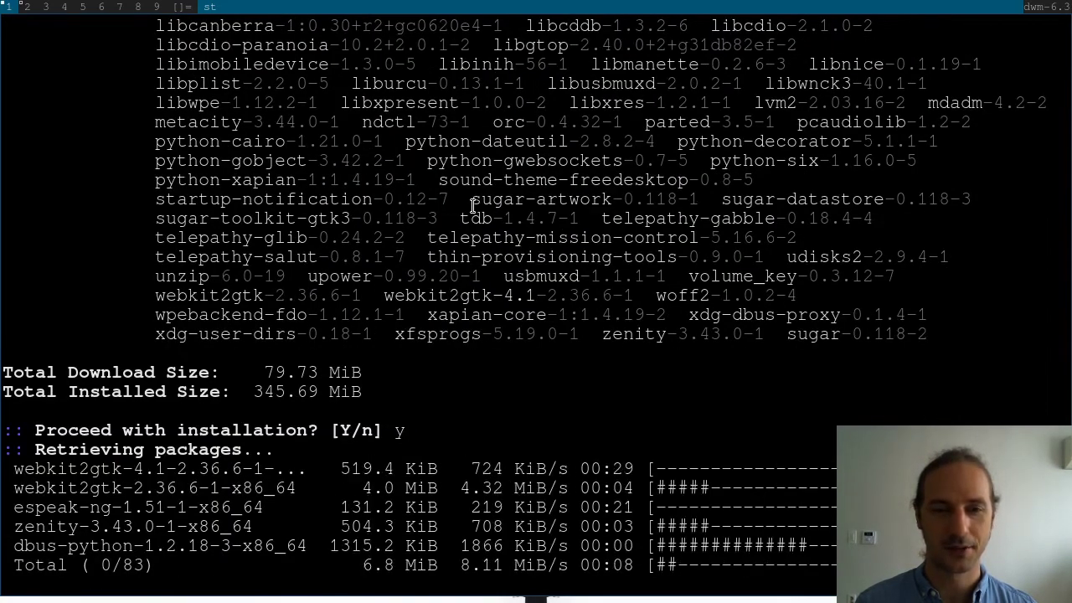
click(27, 8)
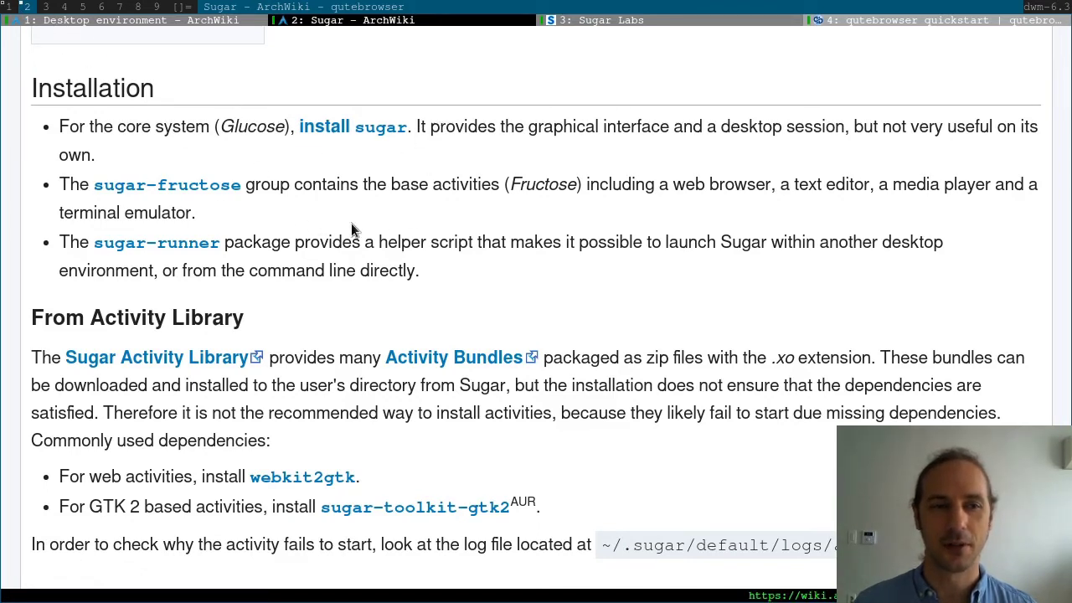
click(7, 7)
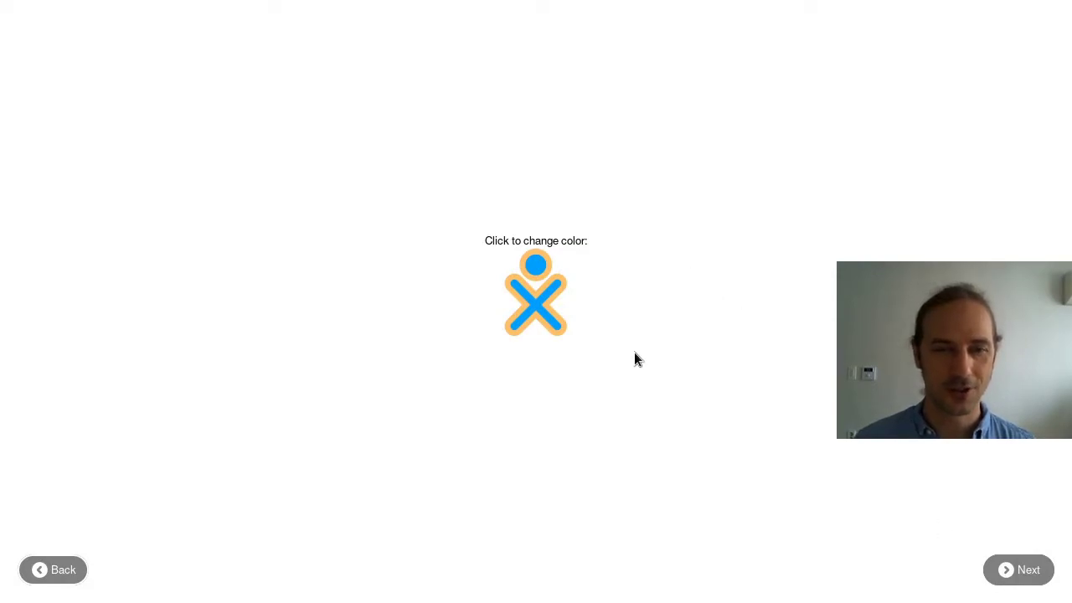
Cycle through XO figure colour pairs, trying a yellow figure
click(540, 265)
click(540, 266)
click(534, 284)
click(536, 308)
click(535, 307)
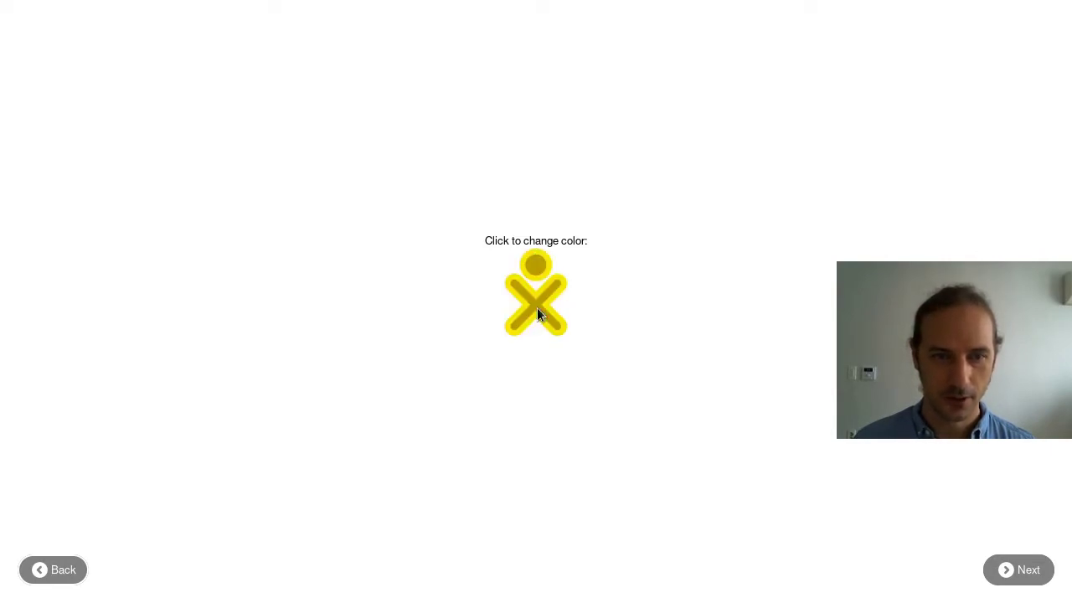
Settle on a blue XO colour, then choose the Adult grade and finish setup
click(544, 270)
click(544, 269)
click(544, 269)
click(544, 270)
click(544, 269)
click(544, 270)
click(544, 270)
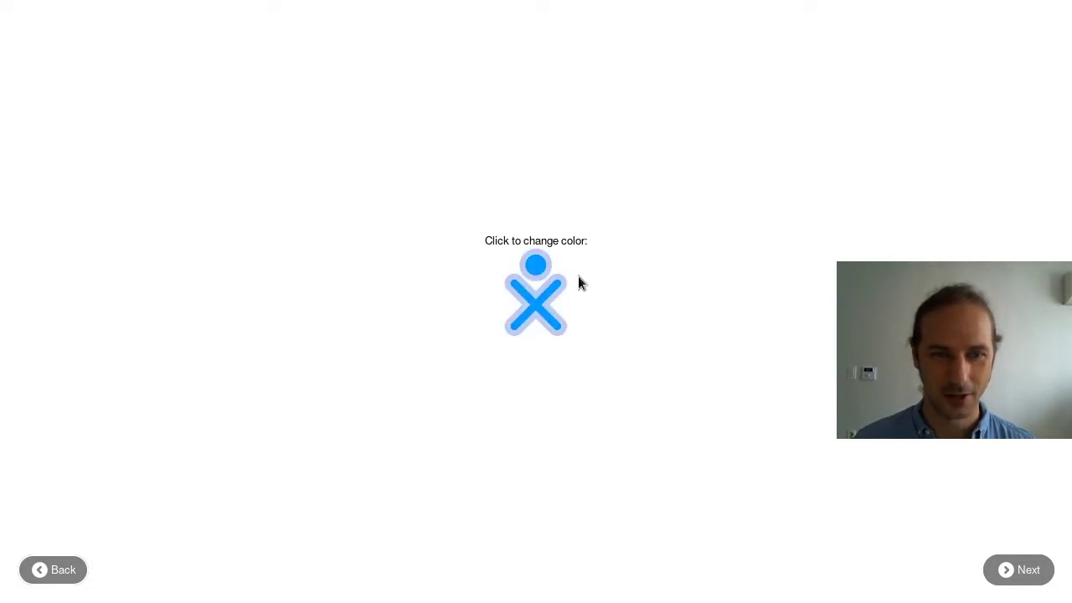
click(1007, 572)
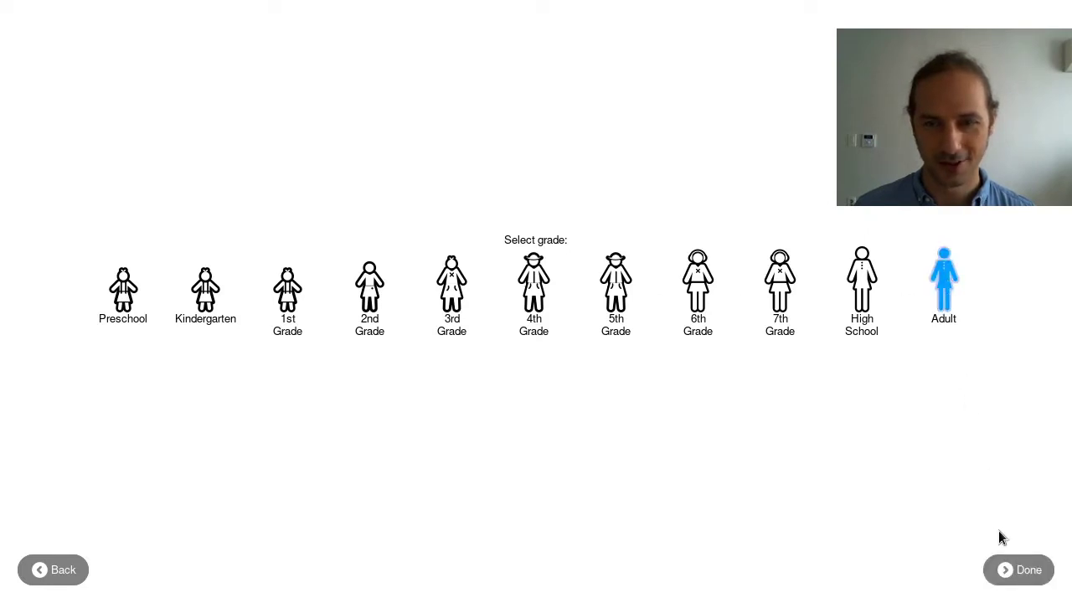
click(1025, 573)
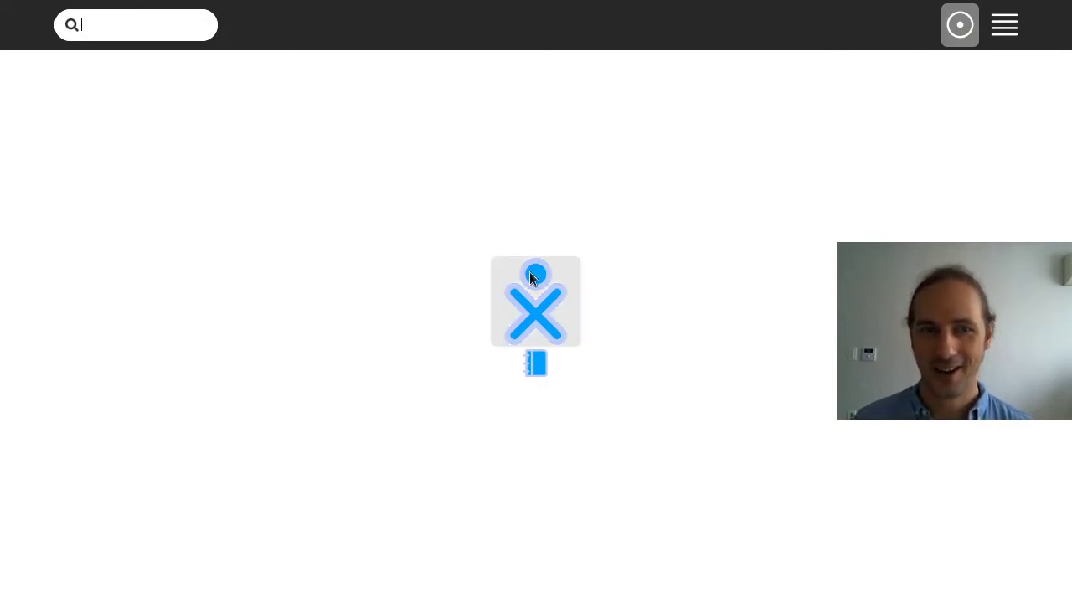
Bring up the central XO icon's menu on the Home view
mouse_move(522, 303)
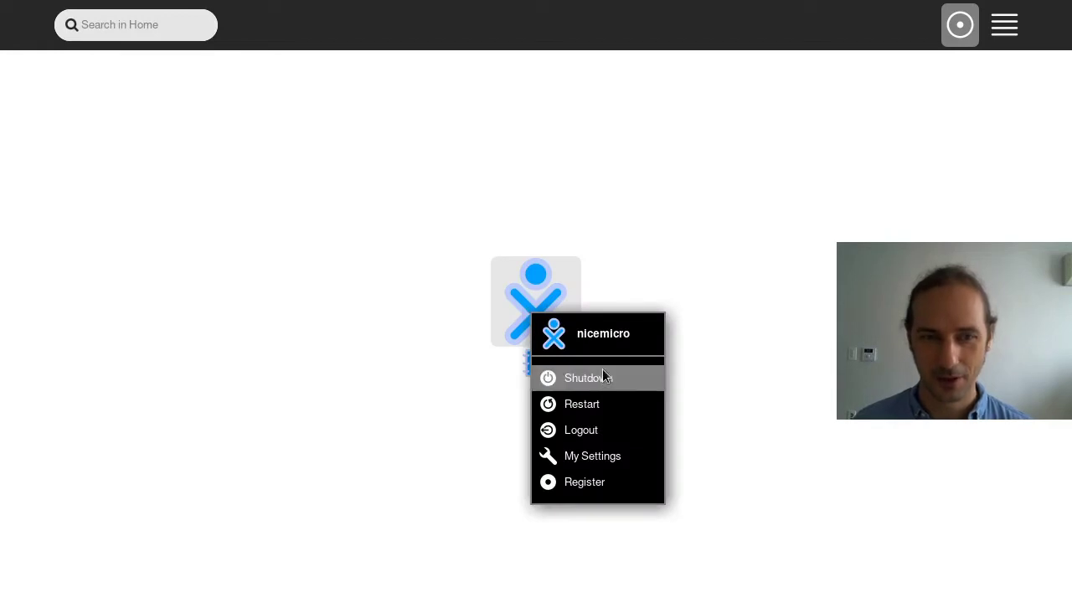
Open My Settings and view the About my Computer and Background pages, cancelling each
click(611, 457)
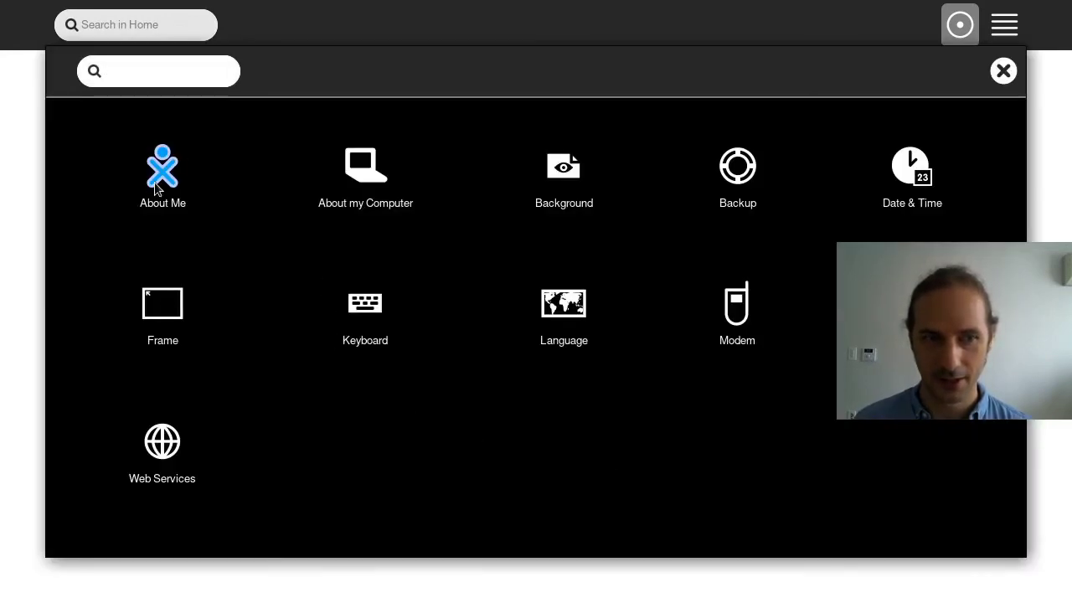
click(381, 164)
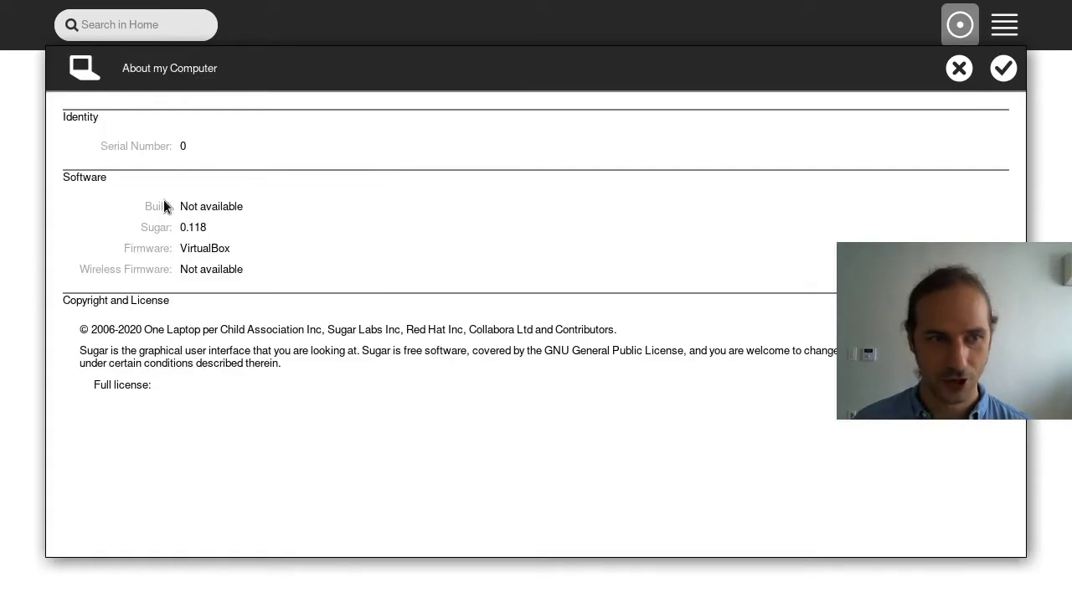
click(958, 70)
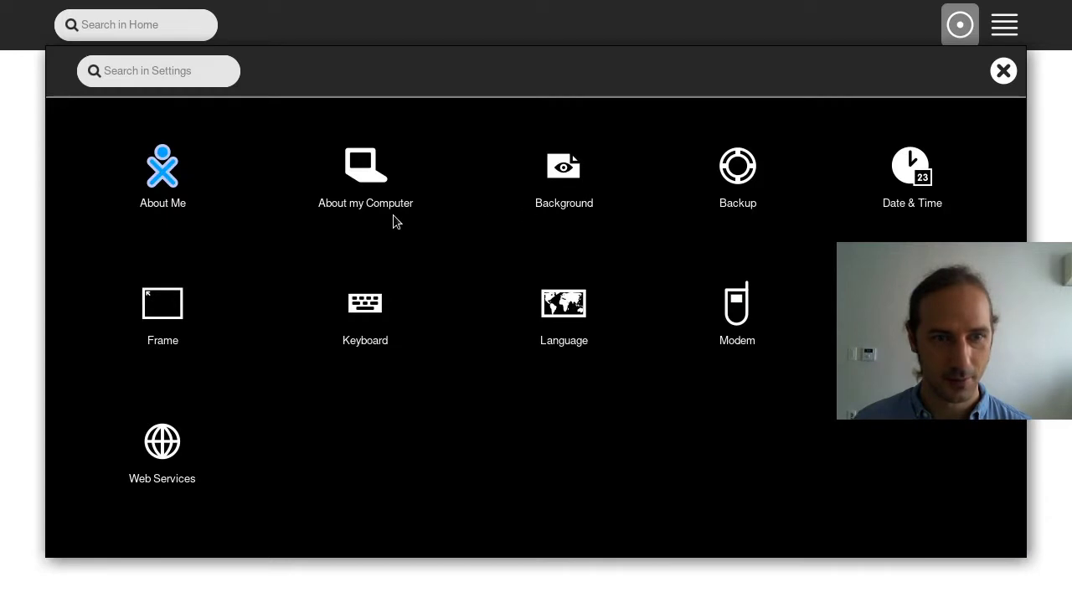
click(572, 183)
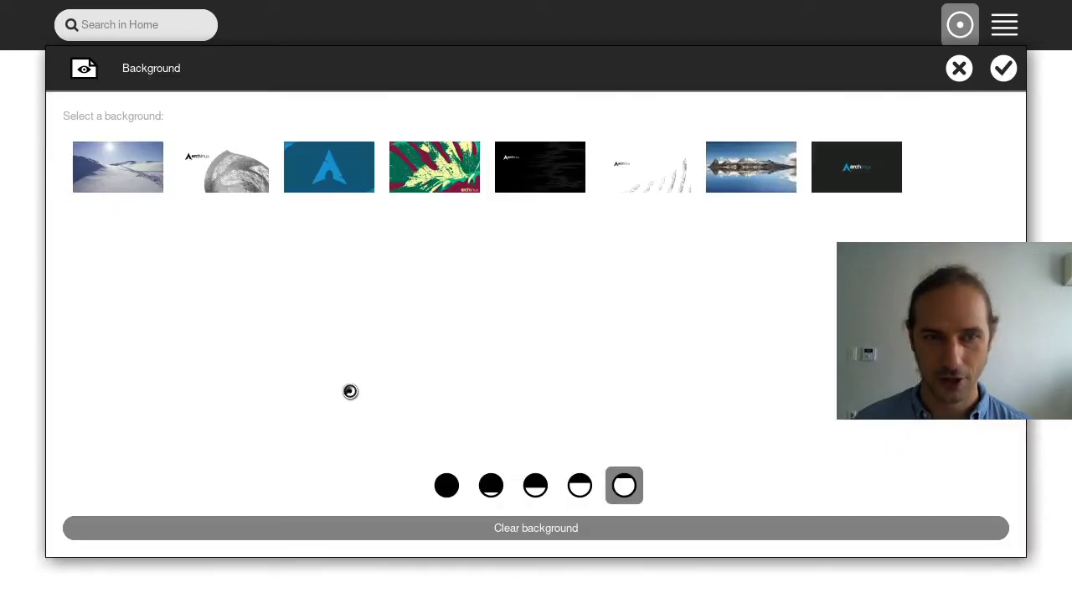
click(957, 72)
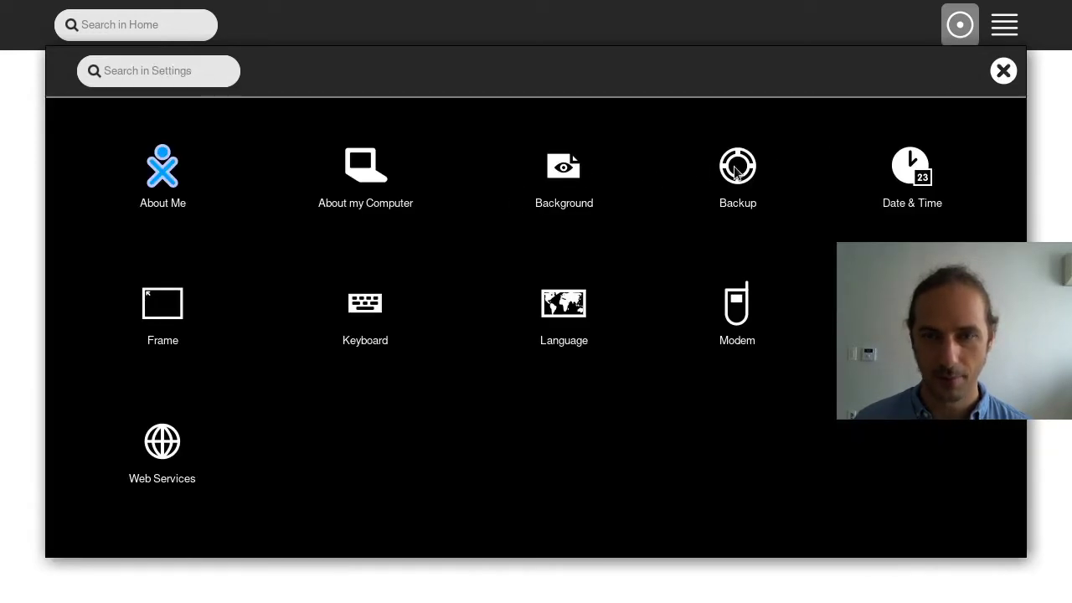
Adjust the Frame corner activation delay, then discard the change
click(166, 308)
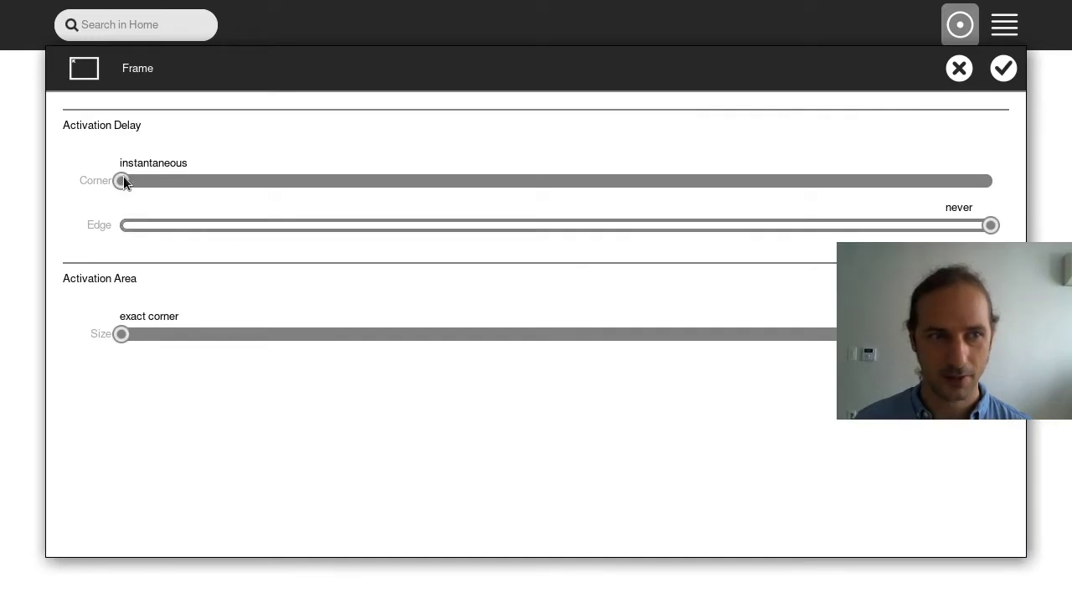
mouse_move(123, 180)
mouse_down()
mouse_move(141, 185)
mouse_move(122, 181)
mouse_up()
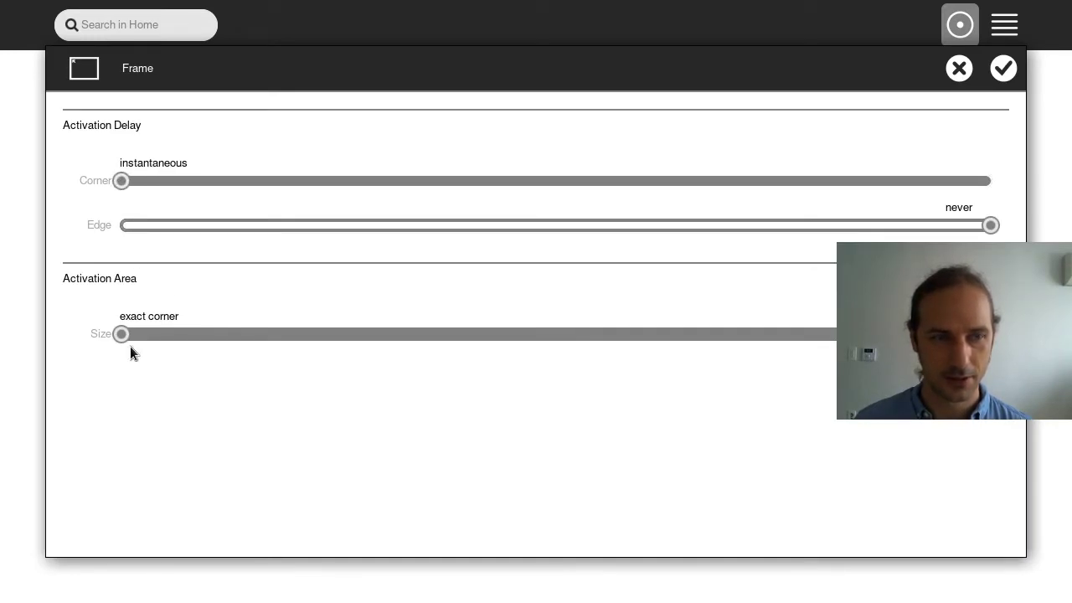
click(959, 69)
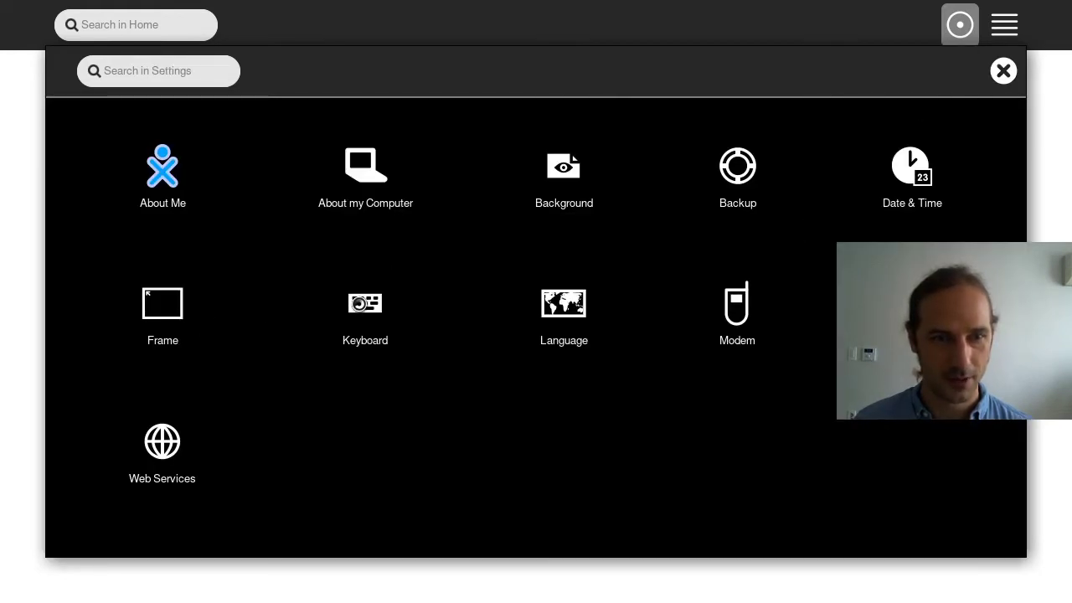
View the Keyboard, Language, Modem and Network settings pages, closing each
click(360, 305)
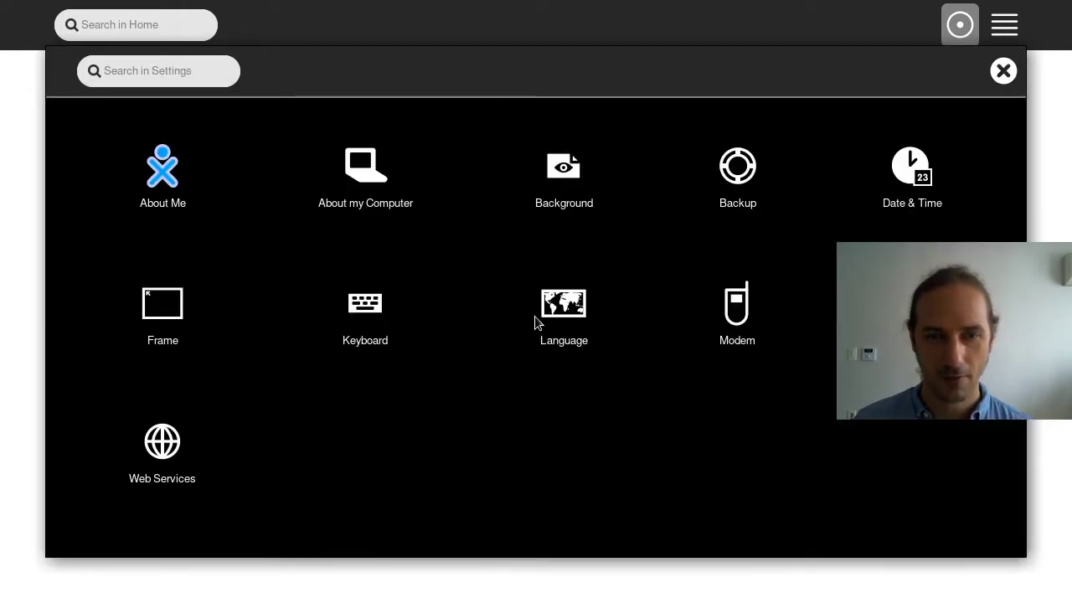
click(584, 311)
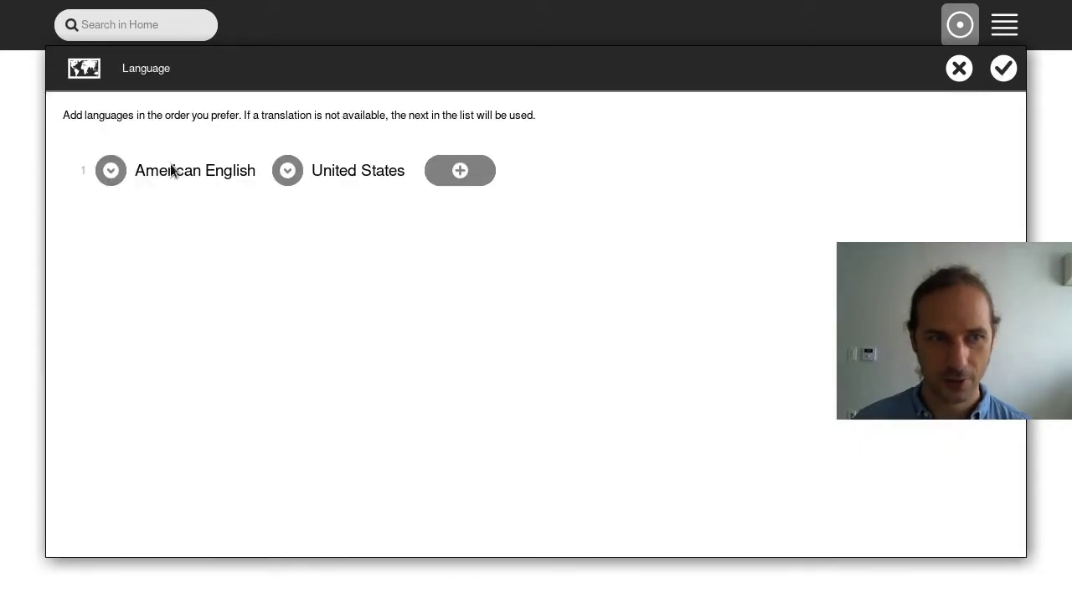
click(959, 67)
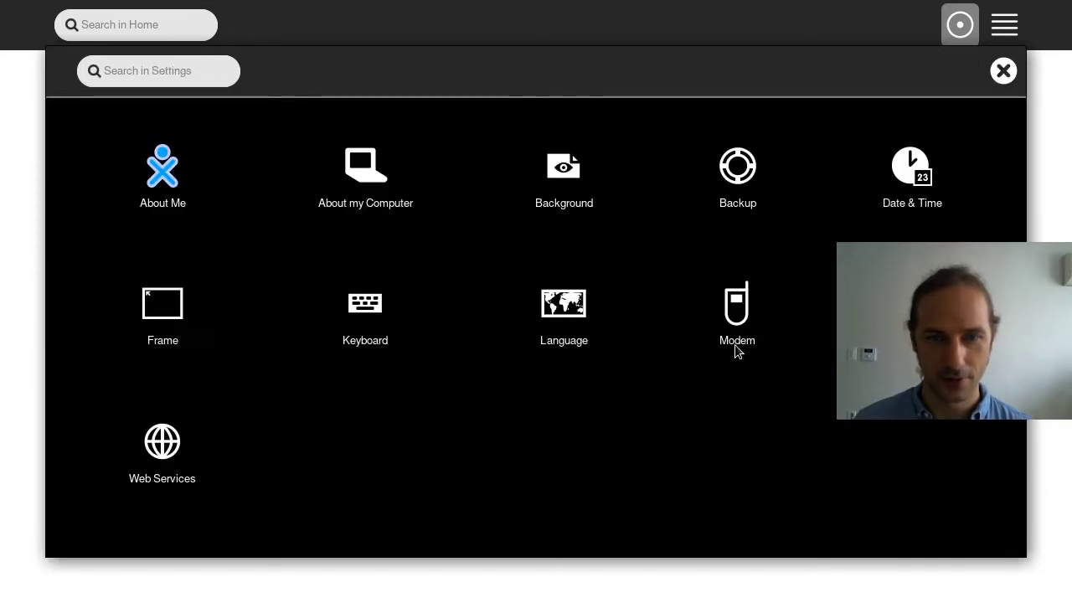
click(745, 313)
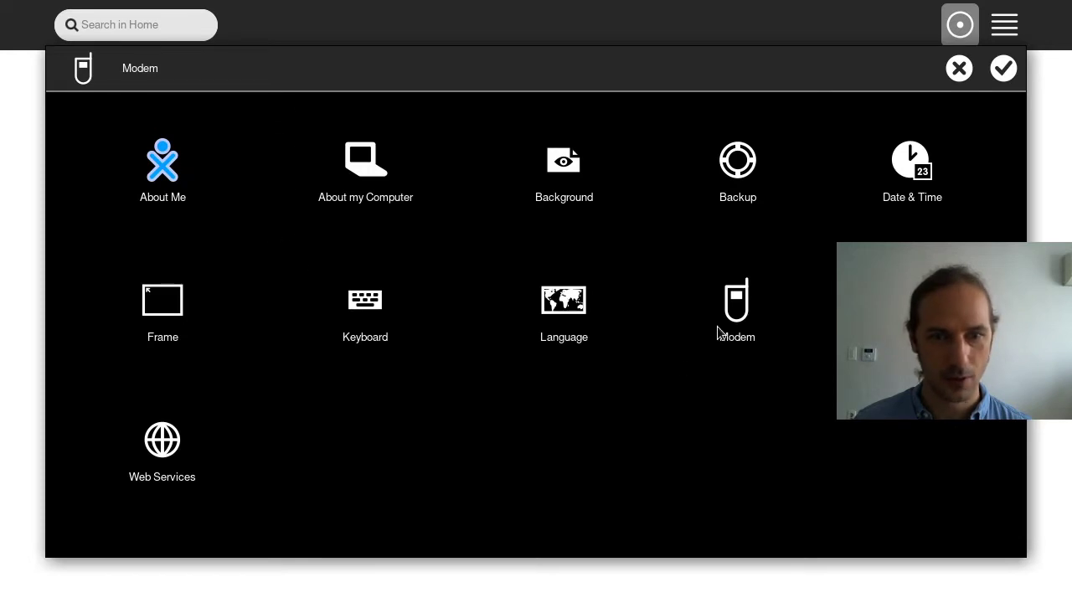
click(919, 288)
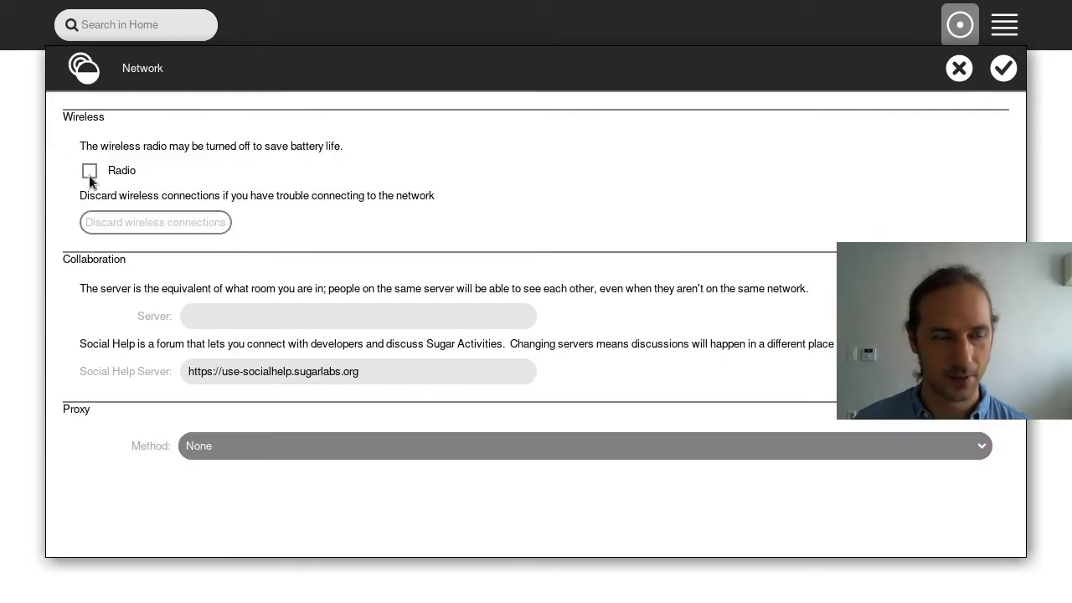
click(959, 69)
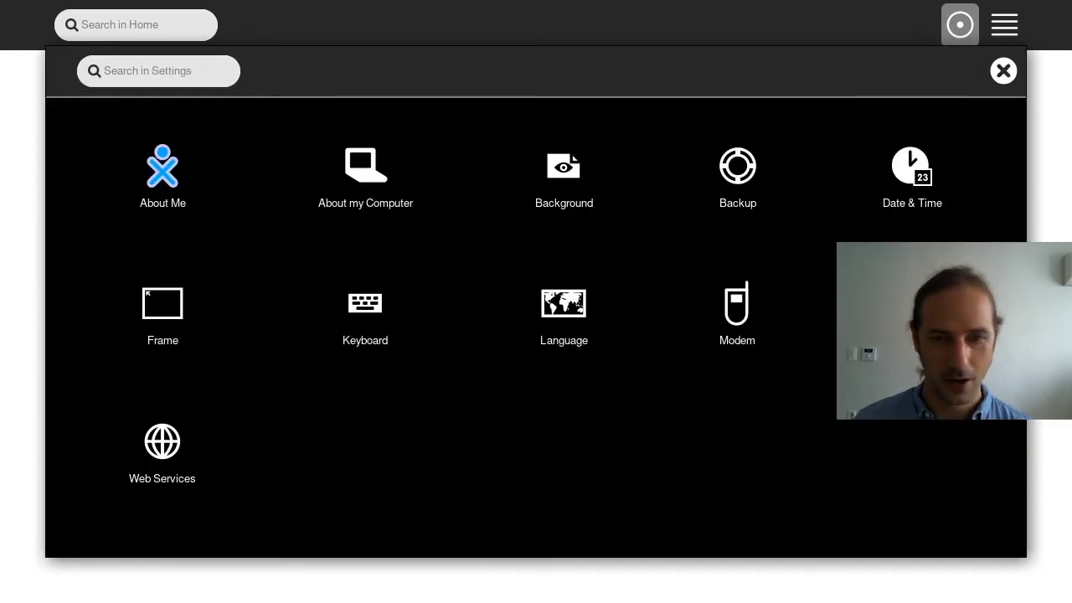
Revisit Network, view Web Services and Backup, then close Settings to return home
click(911, 303)
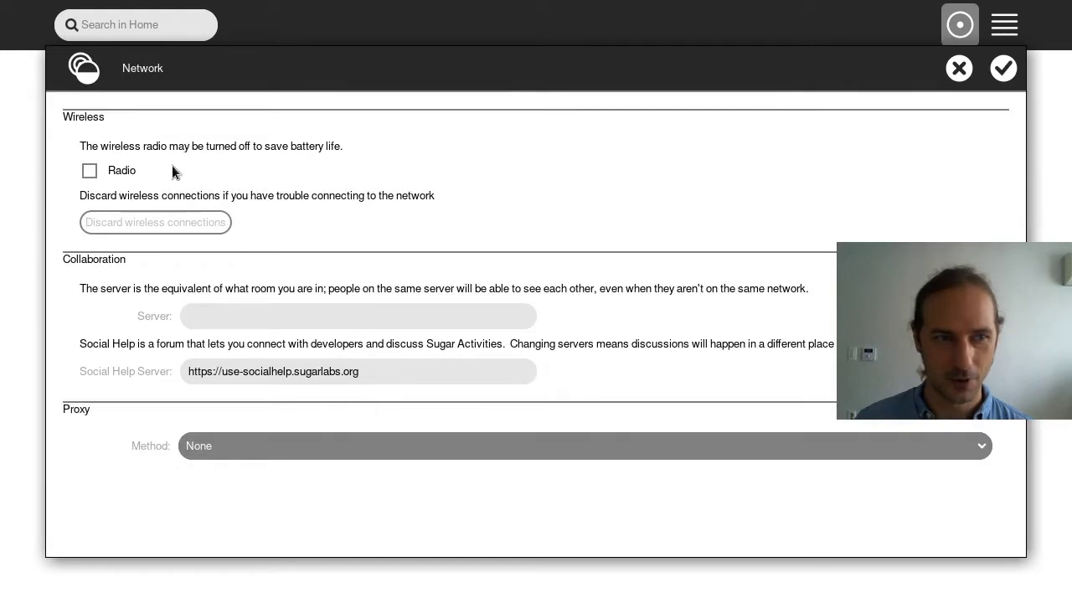
click(958, 69)
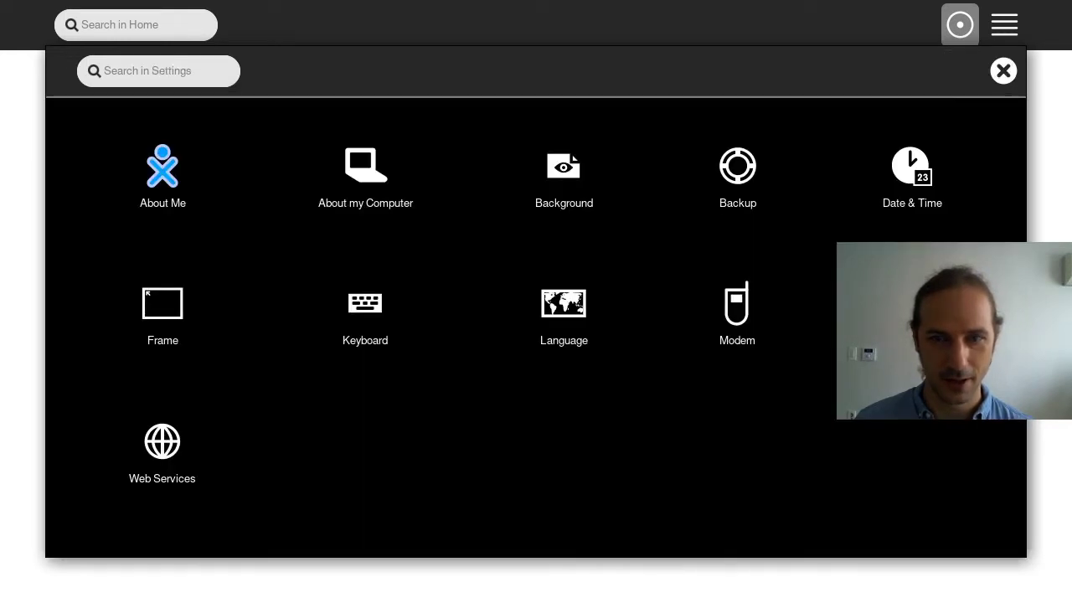
click(172, 461)
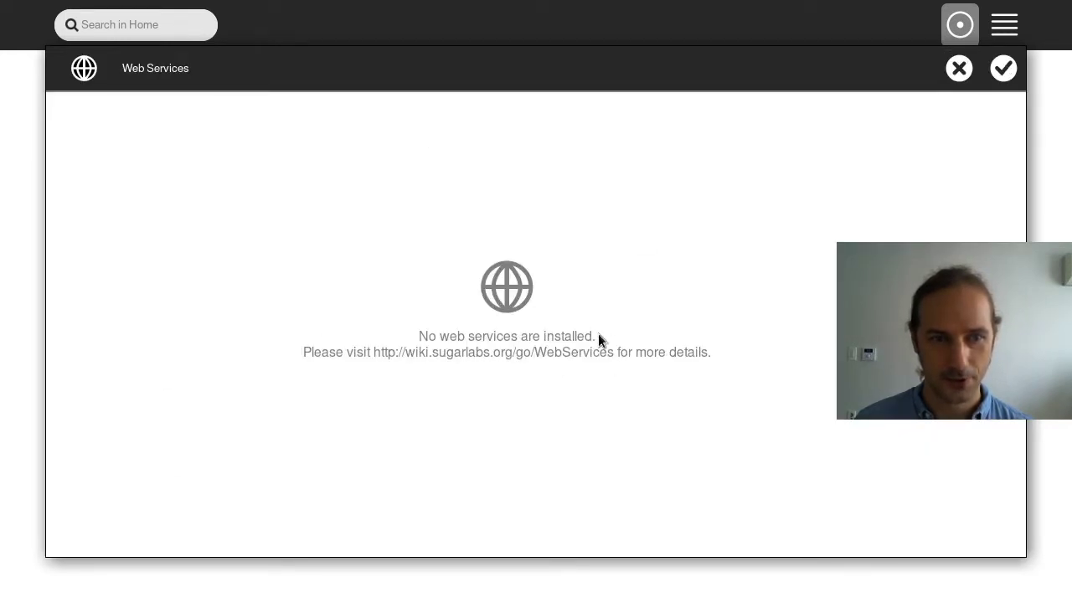
click(959, 68)
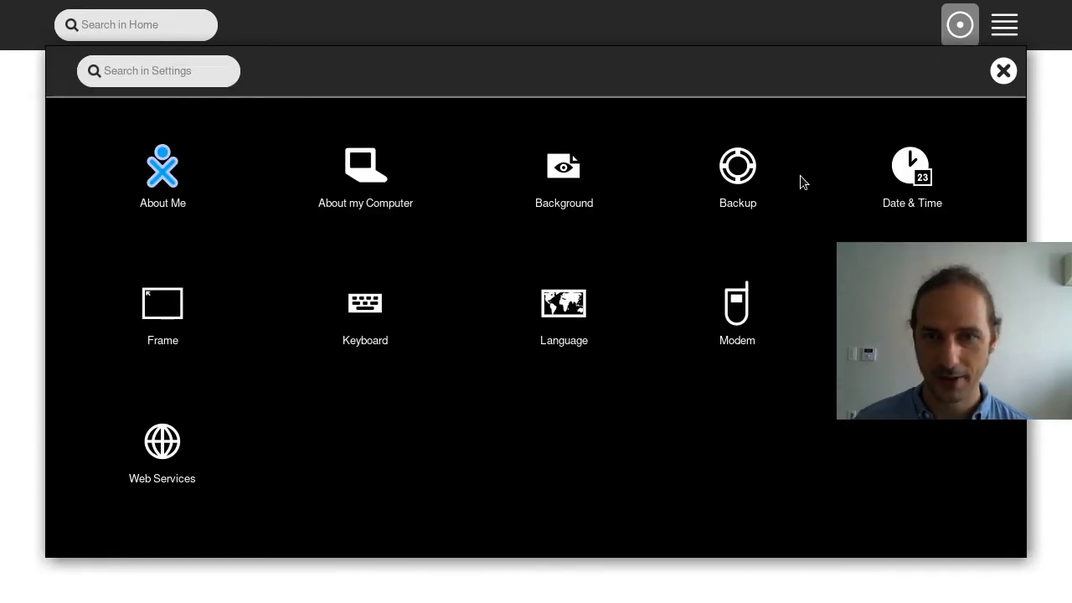
click(733, 208)
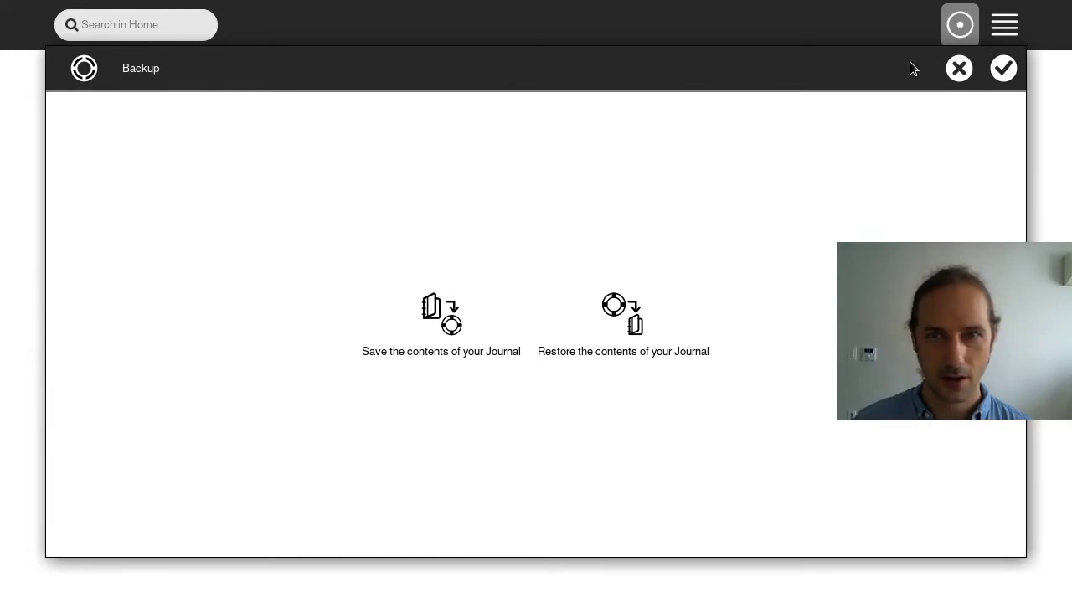
click(960, 68)
click(1003, 70)
Attempt registration with the school server, flip between List and Home views, and dismiss the failure notice
mouse_move(562, 306)
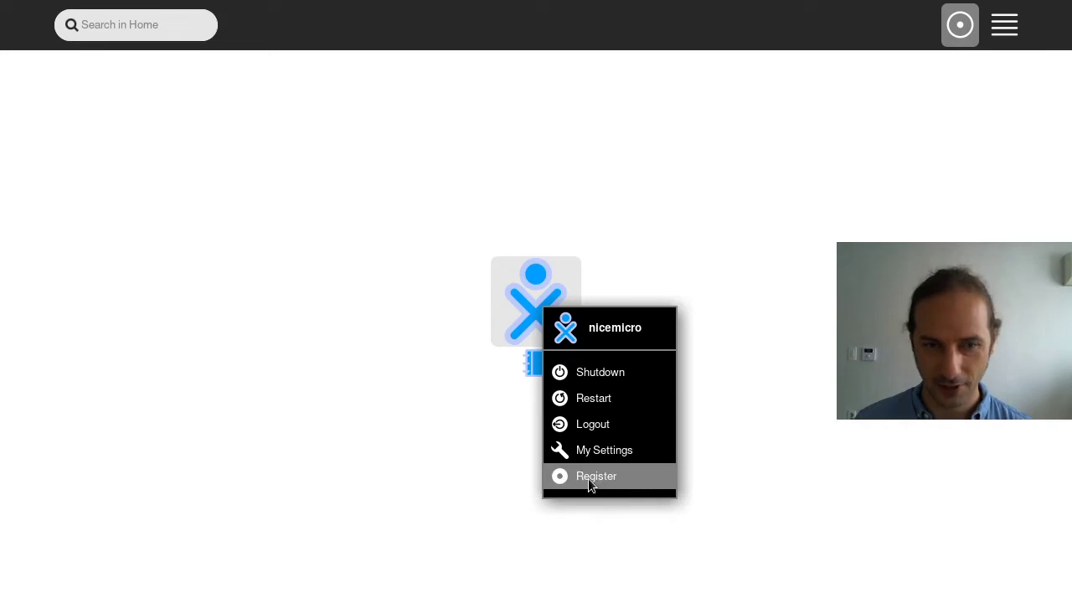
click(571, 479)
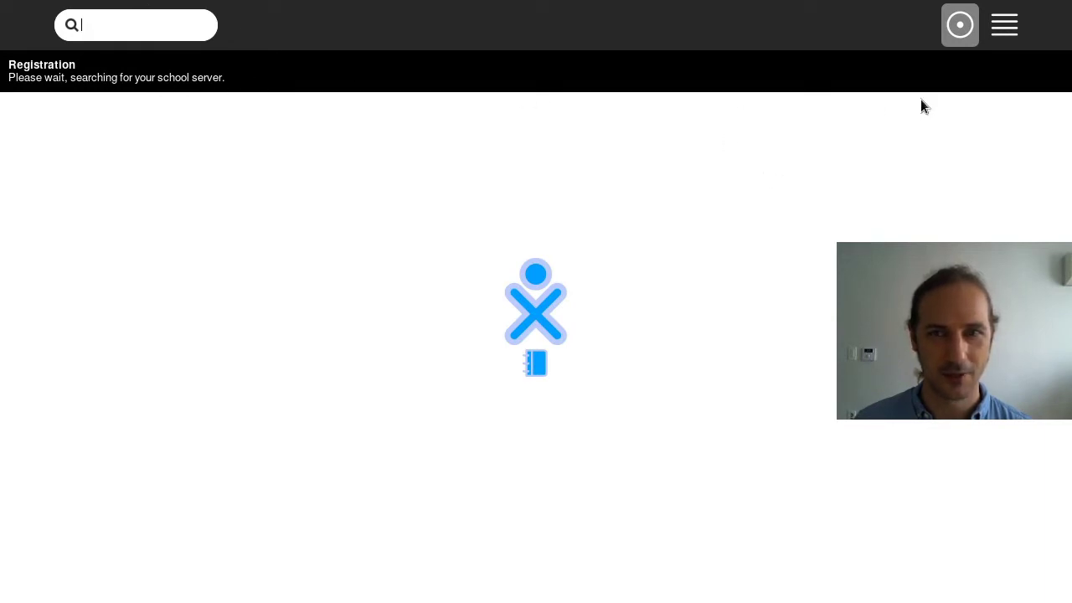
click(998, 30)
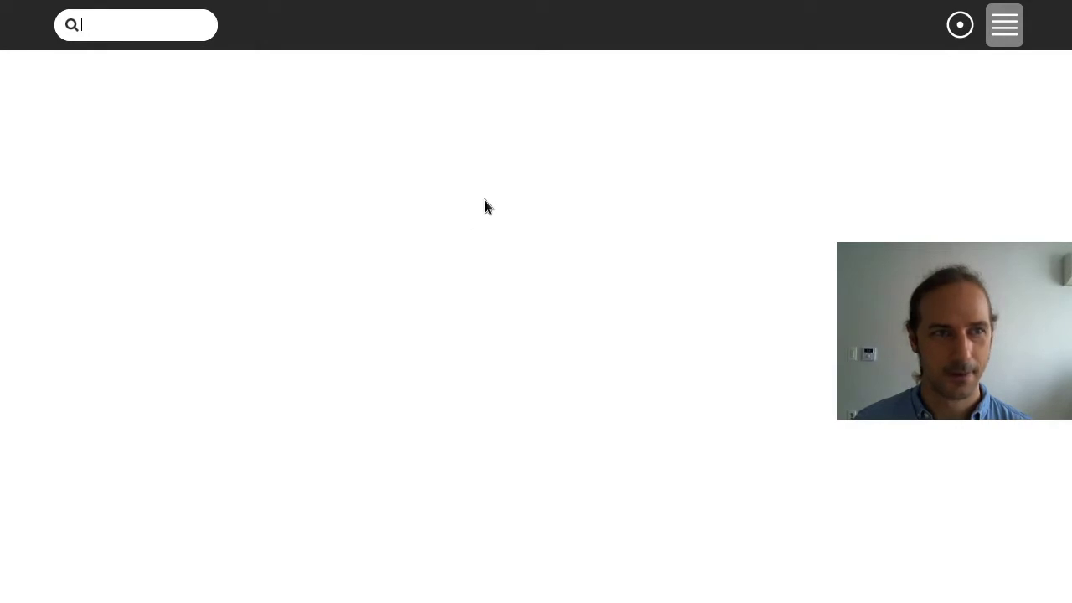
click(960, 26)
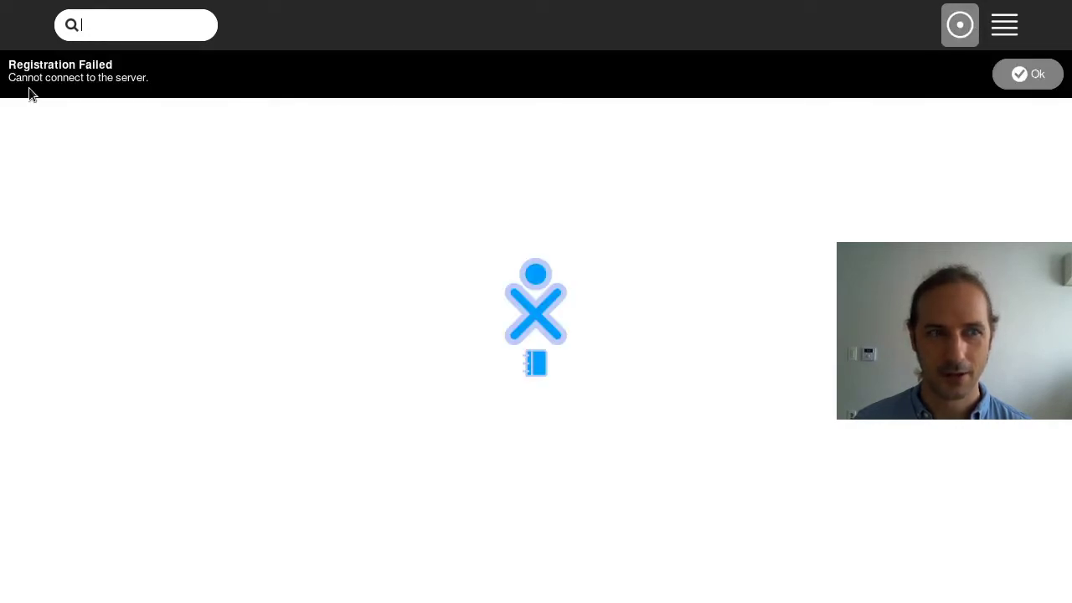
click(1045, 84)
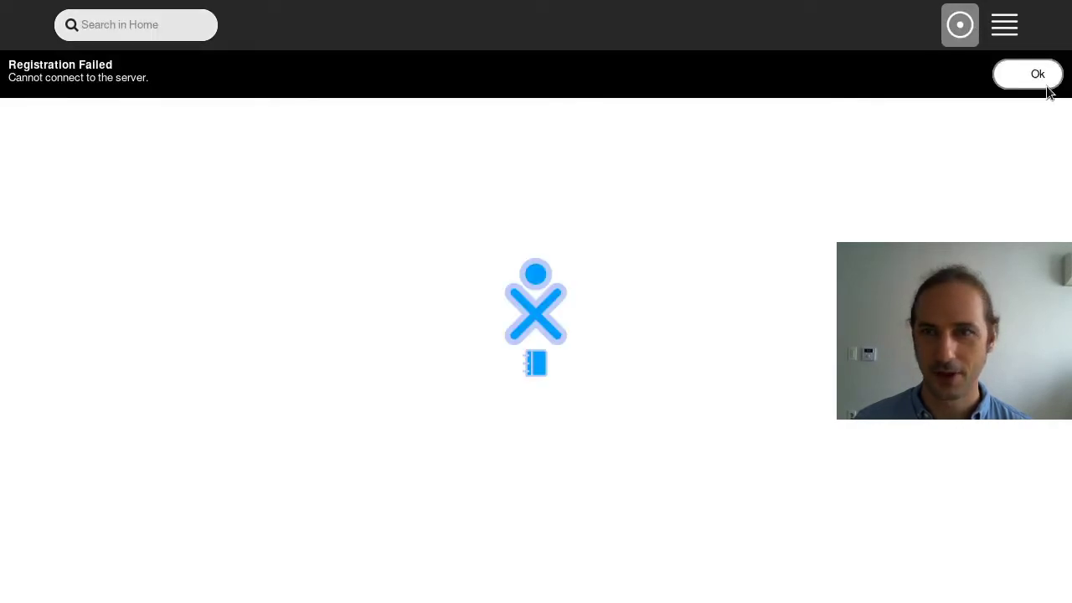
Toggle List and Home views again, then bring up the Journal's menu showing free space
click(1000, 31)
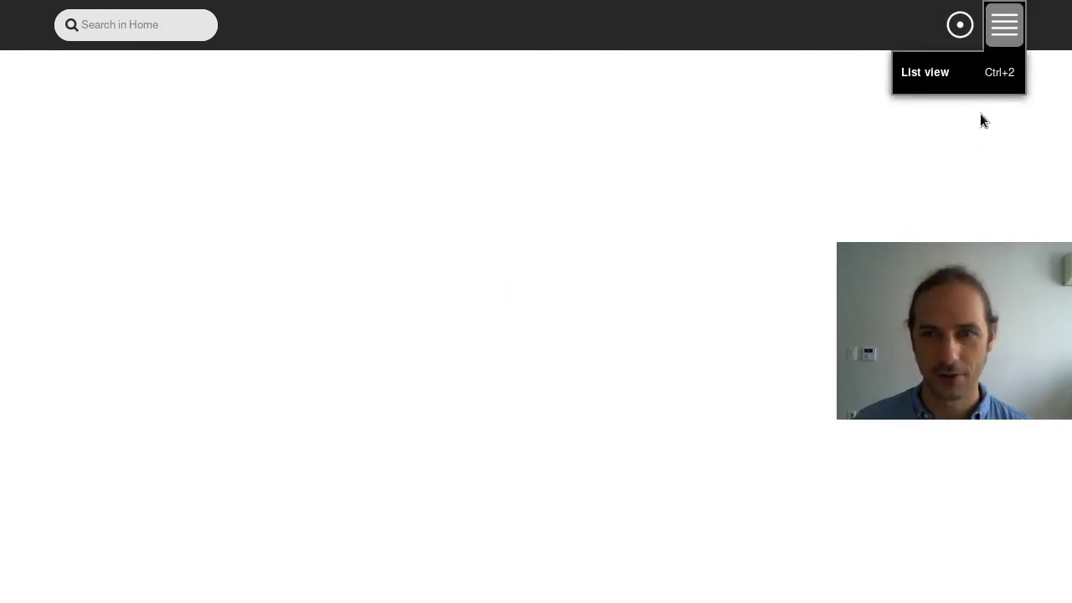
click(969, 37)
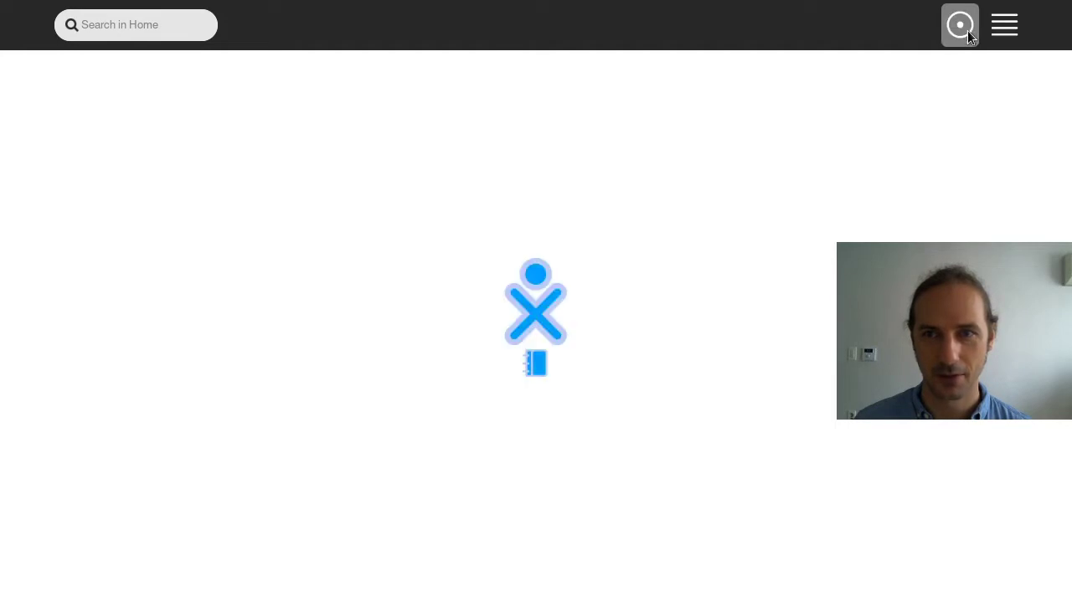
mouse_move(967, 20)
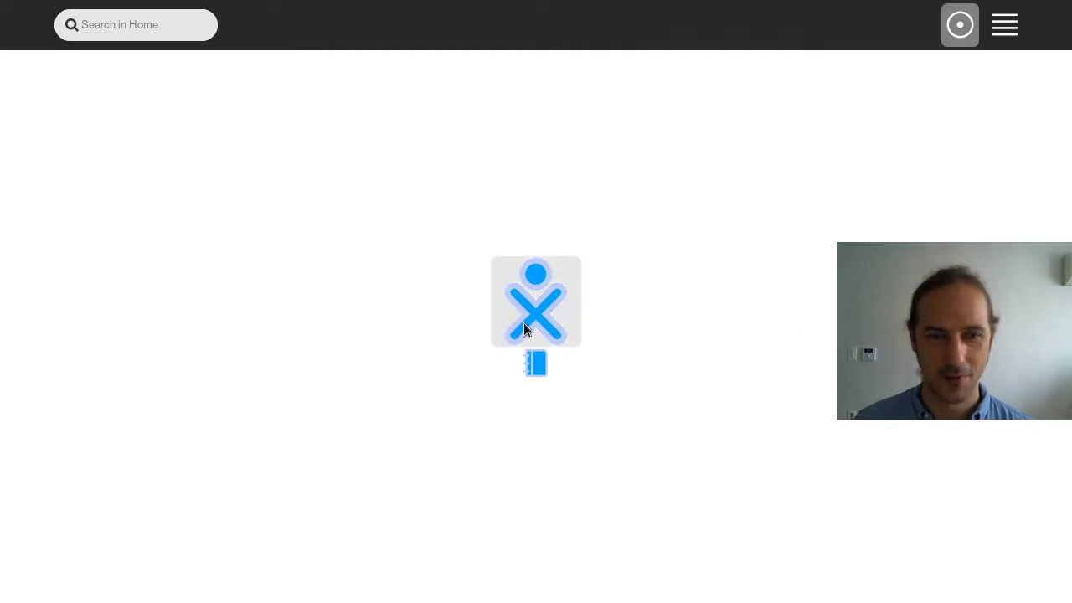
mouse_move(537, 371)
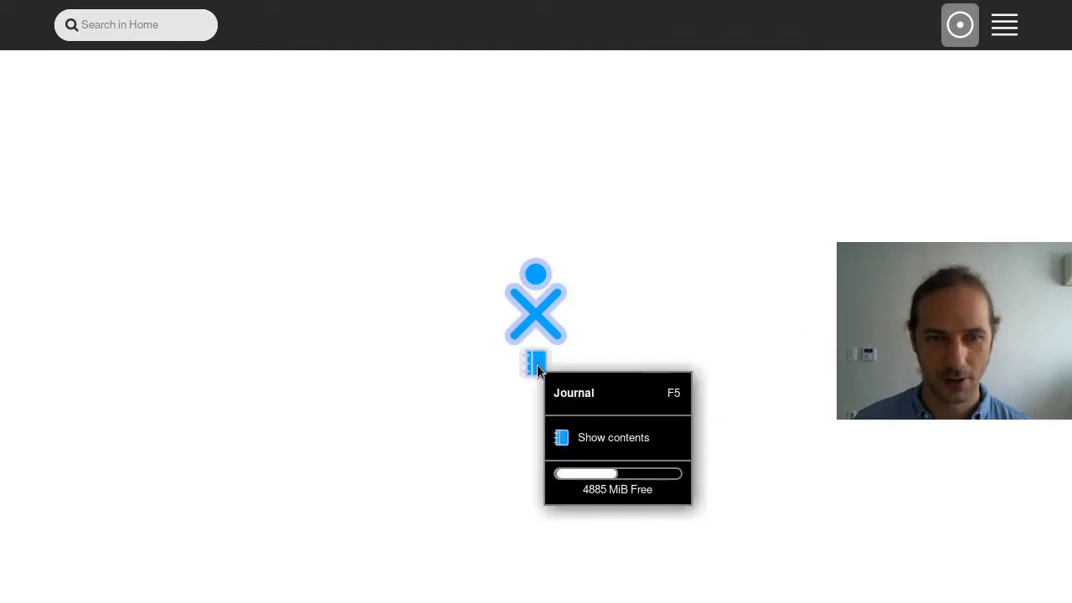
click(599, 440)
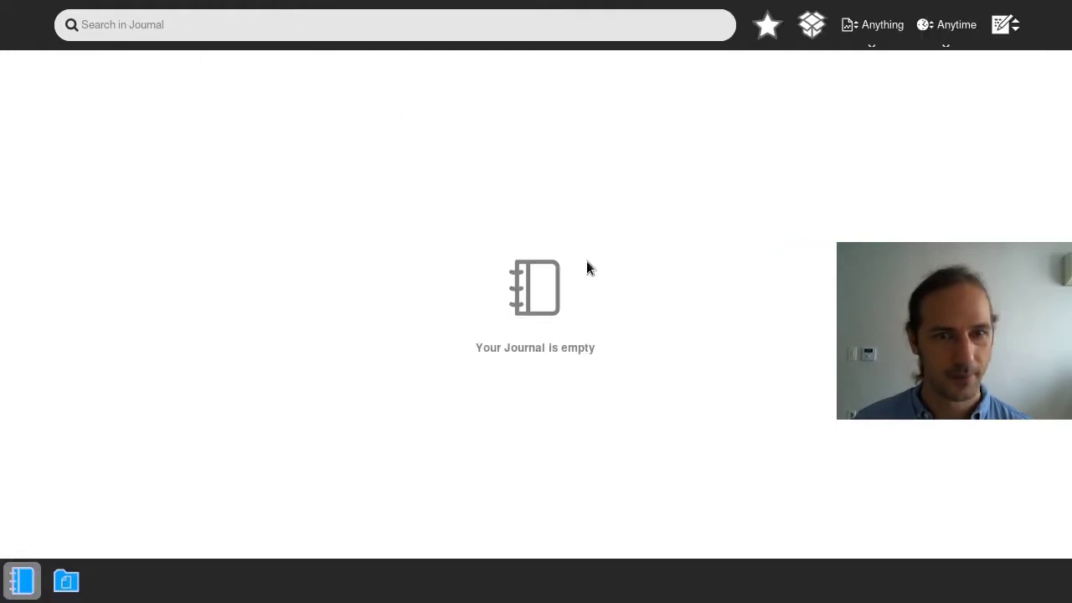
click(67, 580)
click(21, 579)
click(67, 580)
click(21, 579)
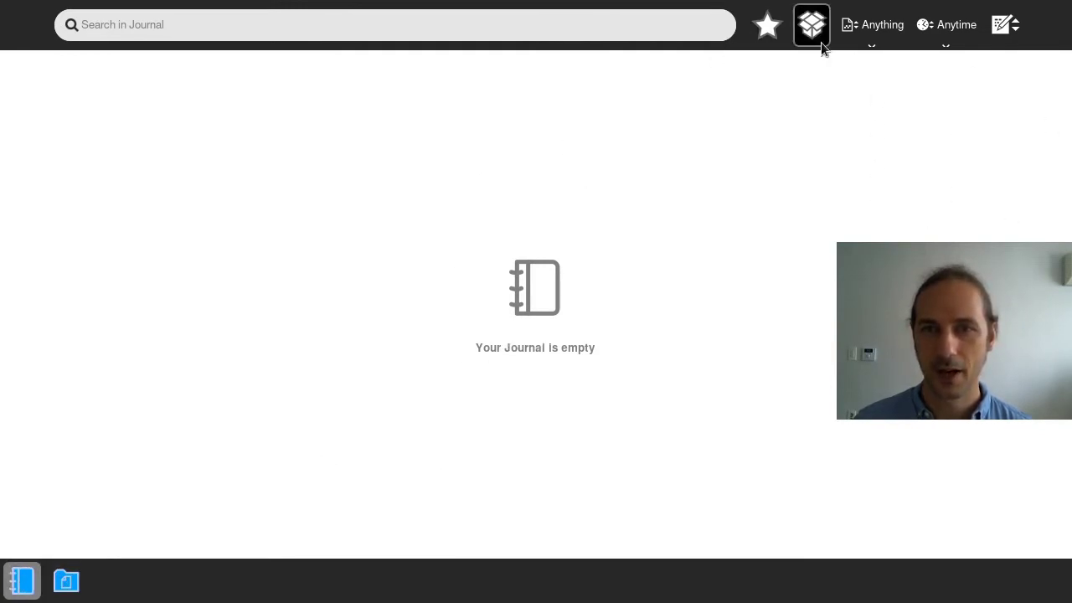
click(1019, 30)
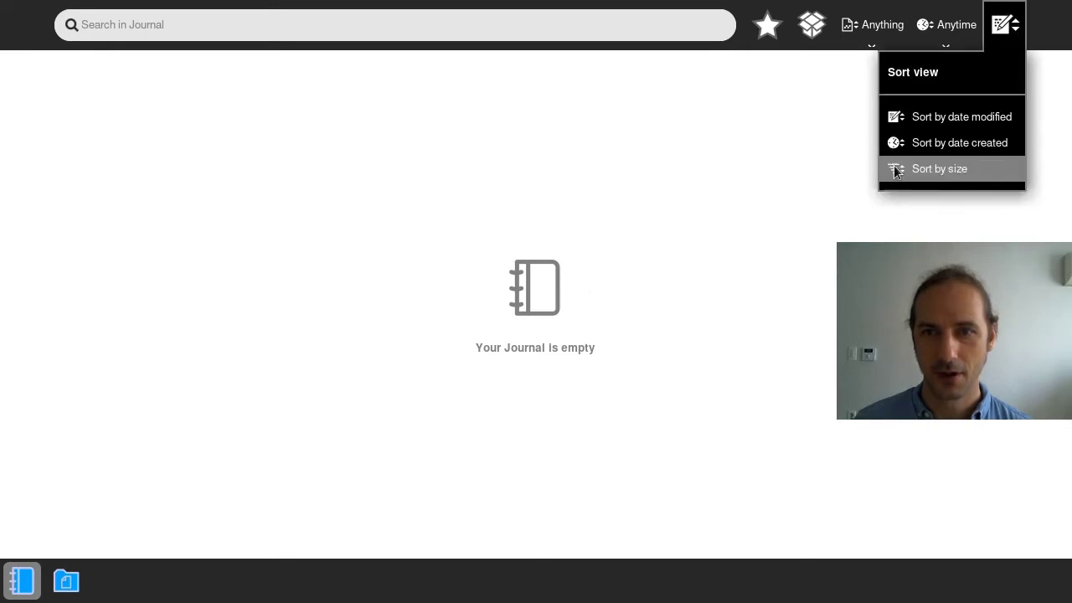
mouse_move(877, 31)
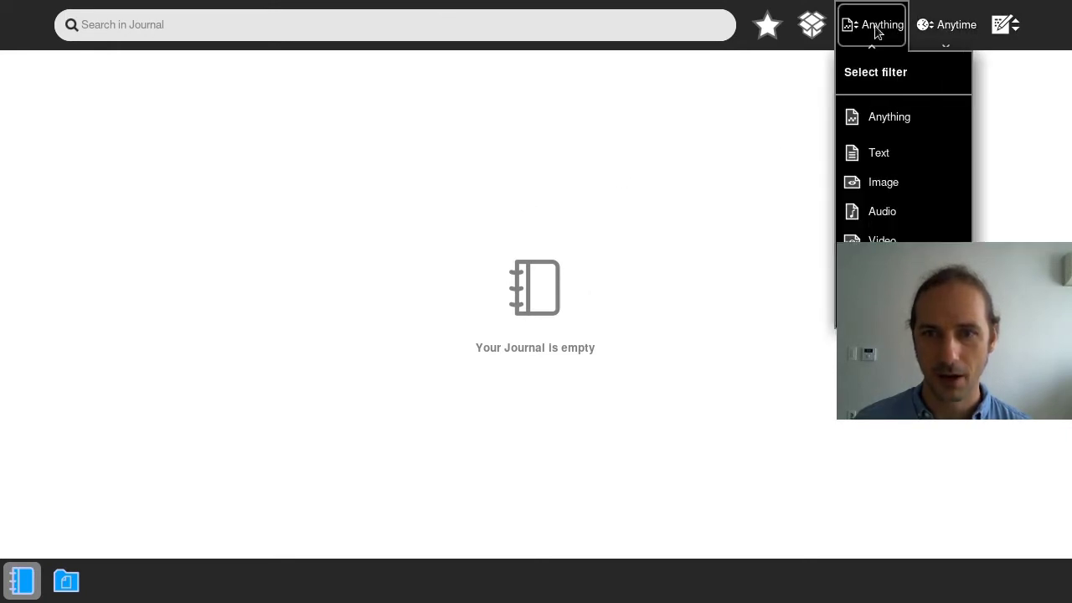
click(890, 153)
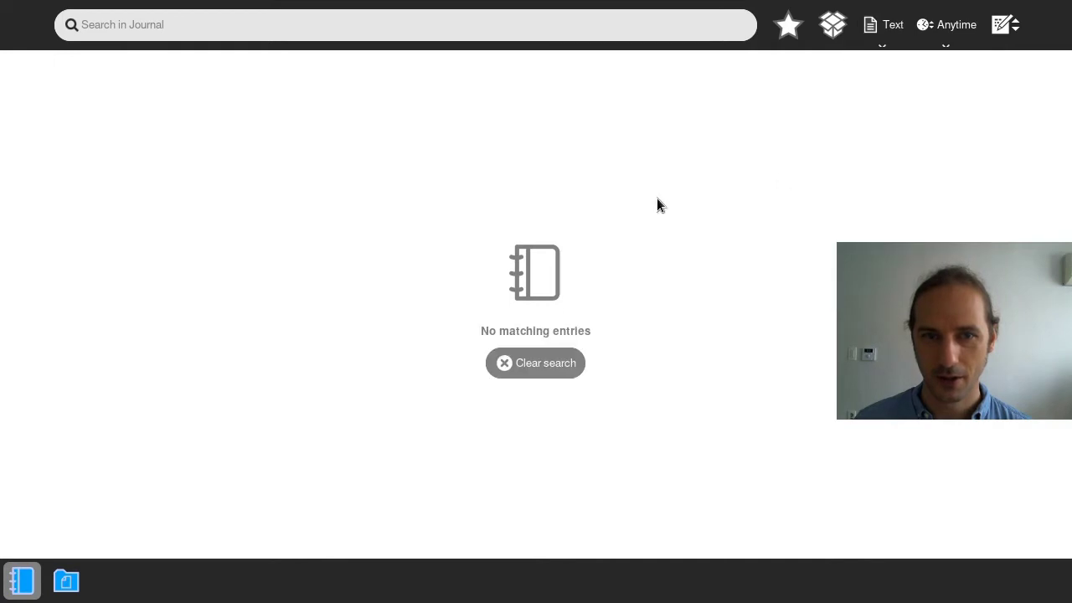
click(514, 381)
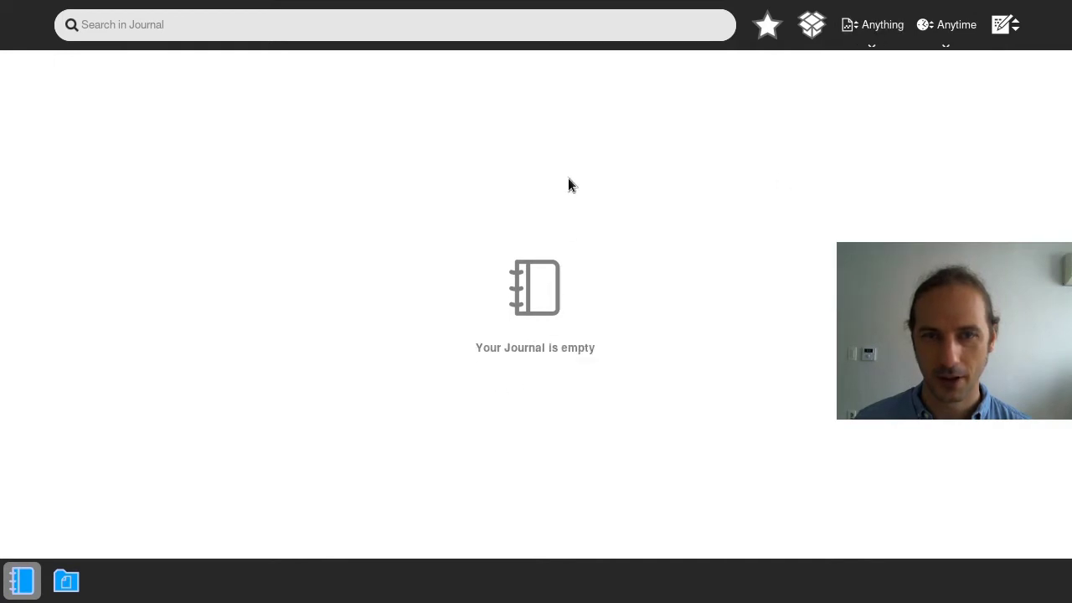
click(810, 24)
click(186, 74)
text(sadsadads)
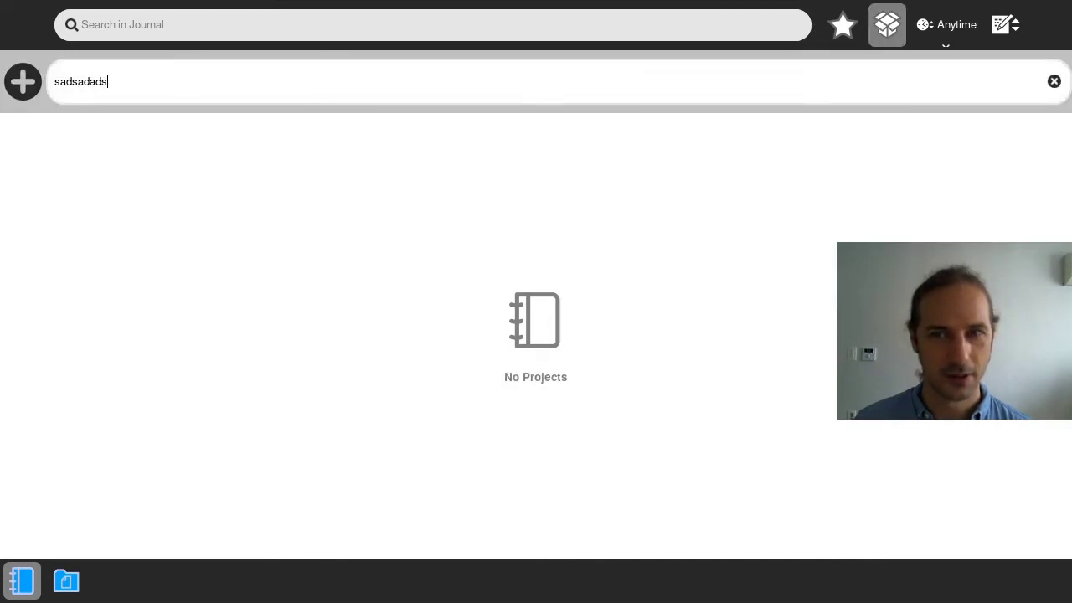
click(22, 82)
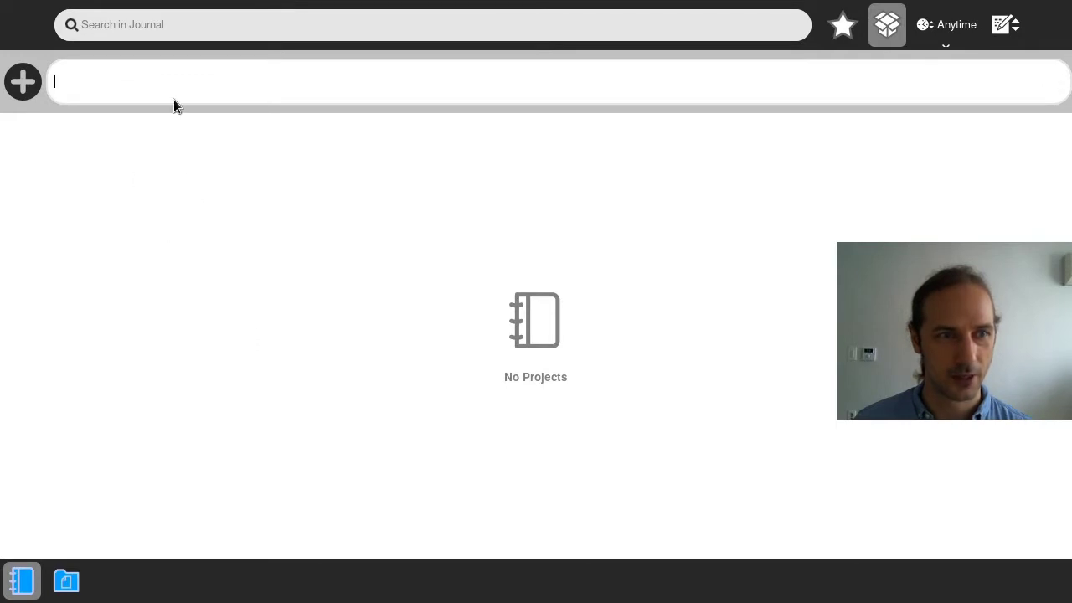
text(gdfadsdads)
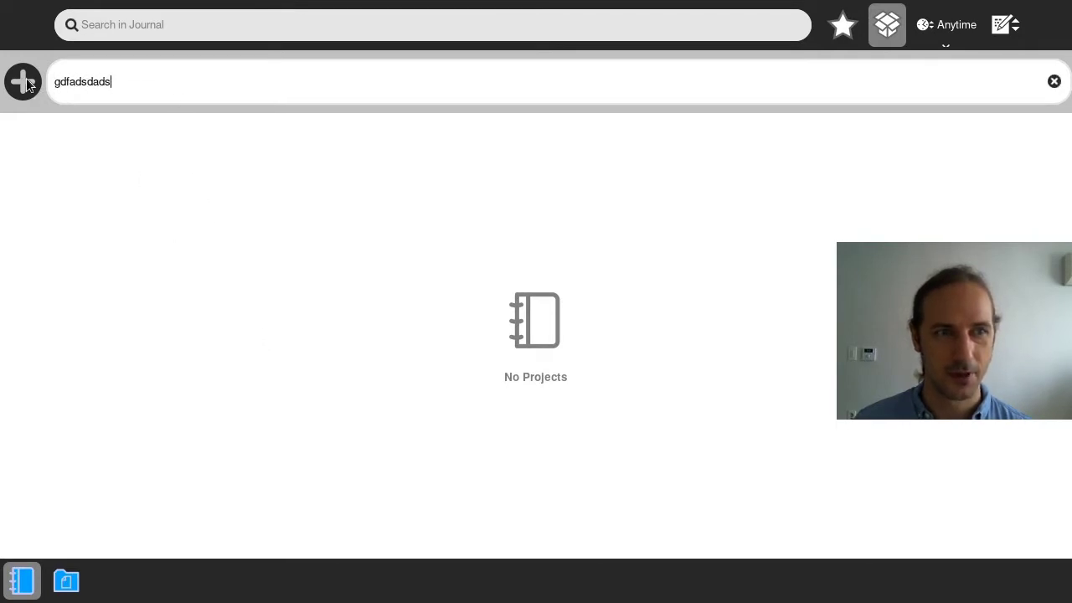
click(28, 83)
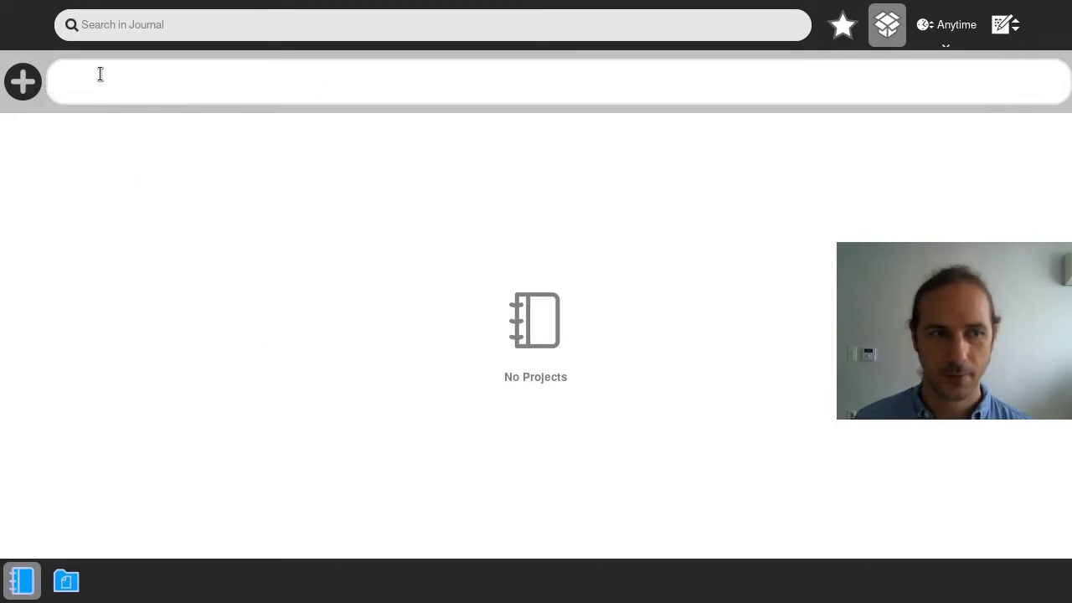
text(sadsdasd)
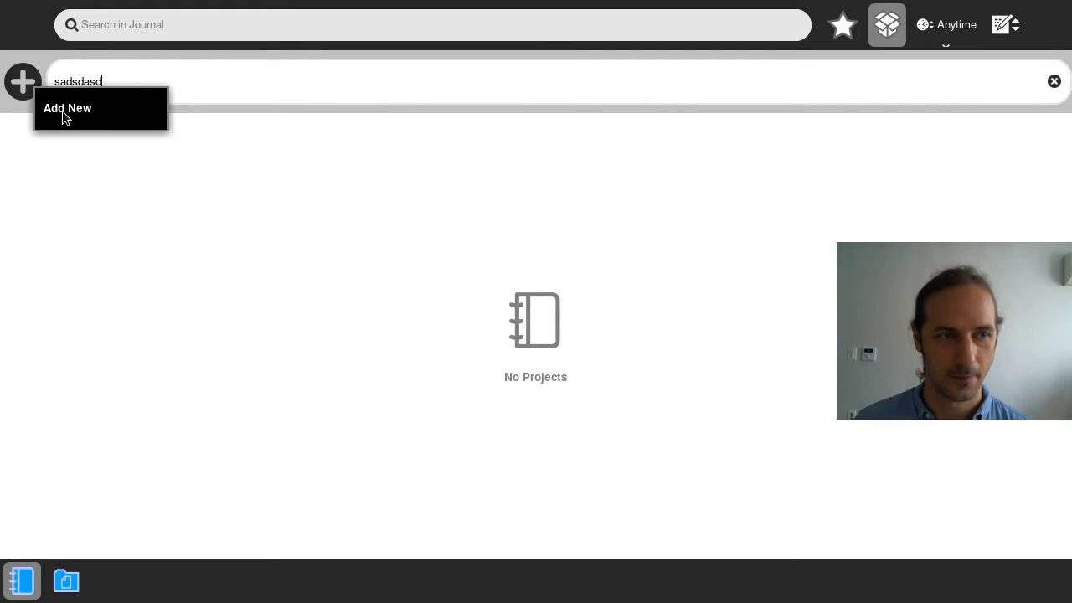
click(12, 82)
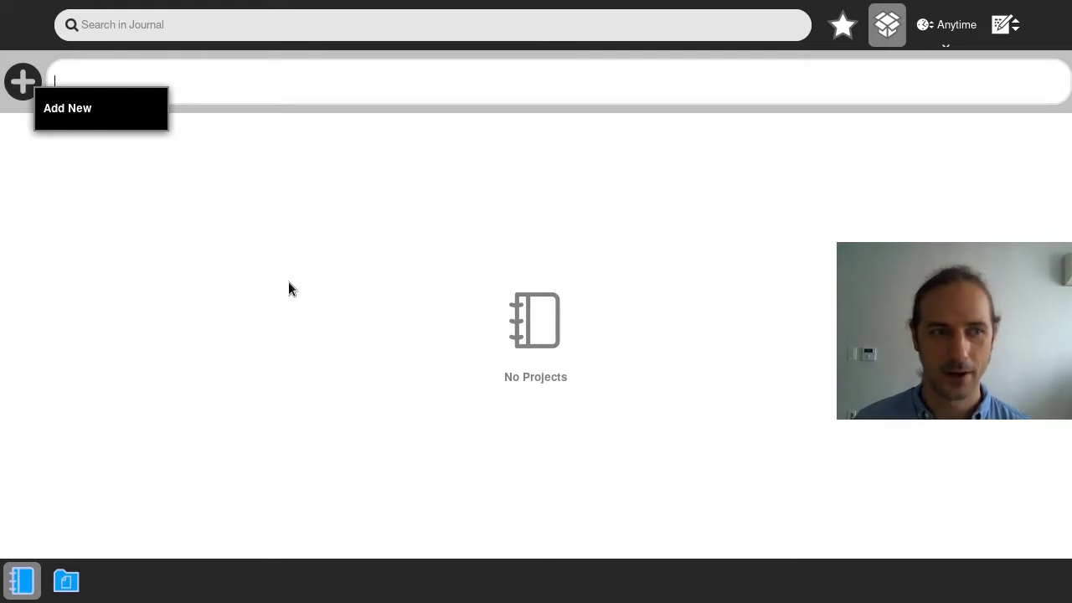
click(955, 42)
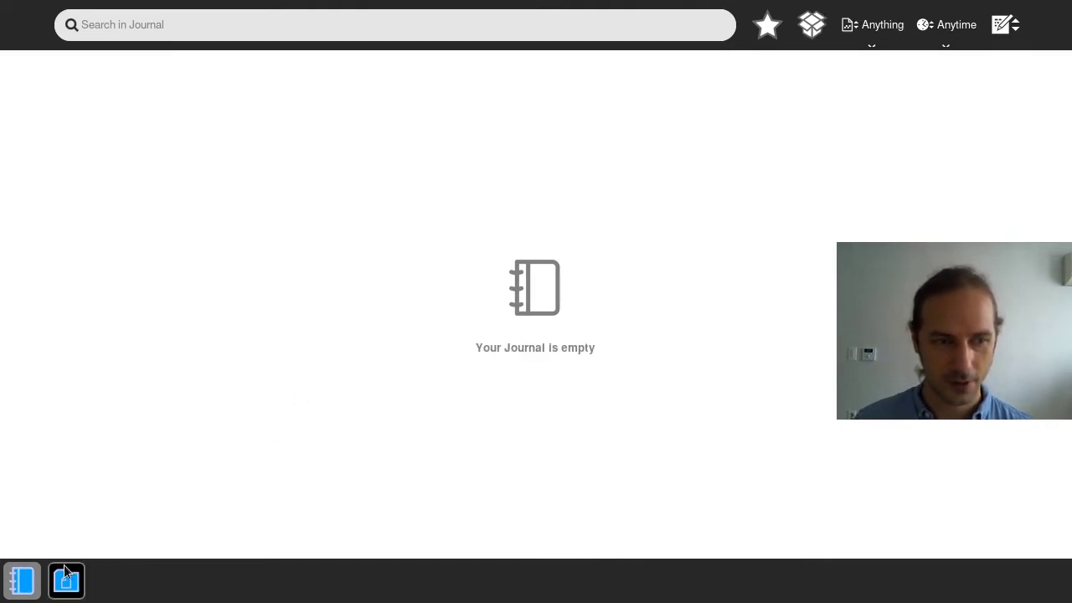
click(1005, 25)
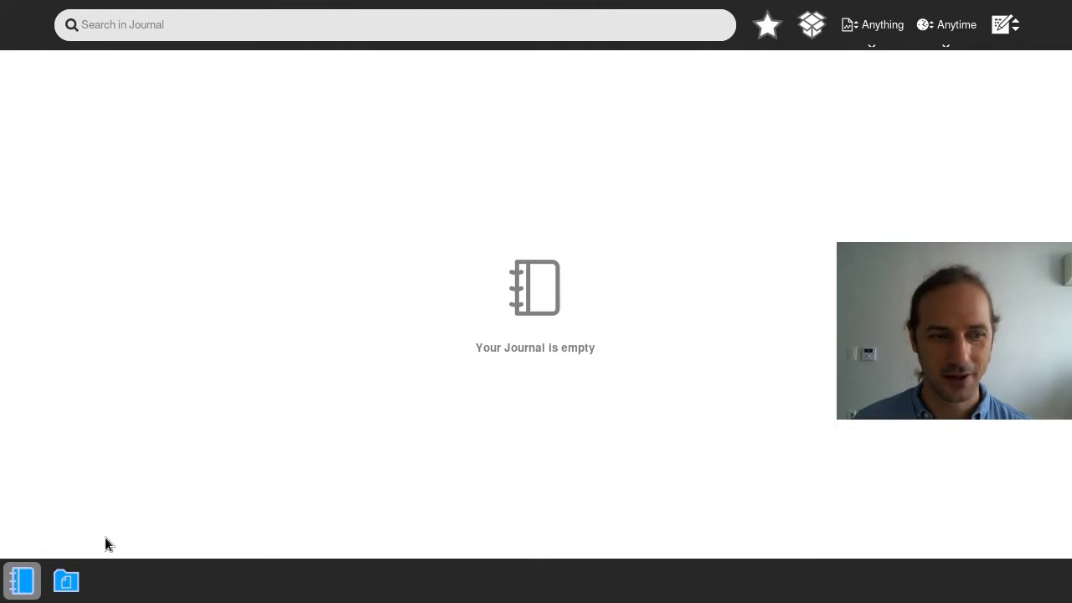
click(66, 581)
click(21, 581)
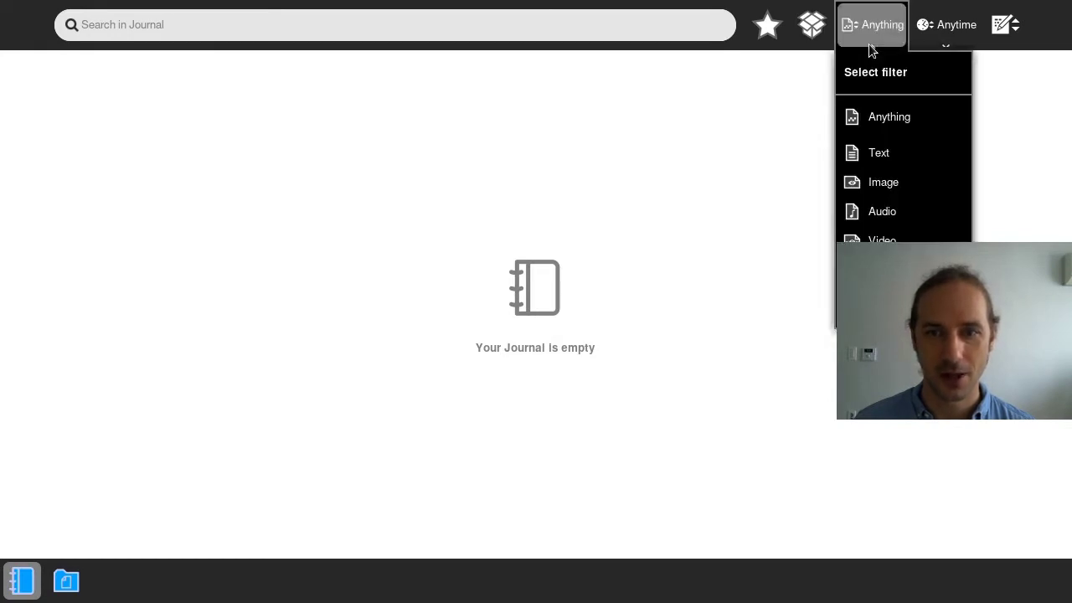
click(1005, 24)
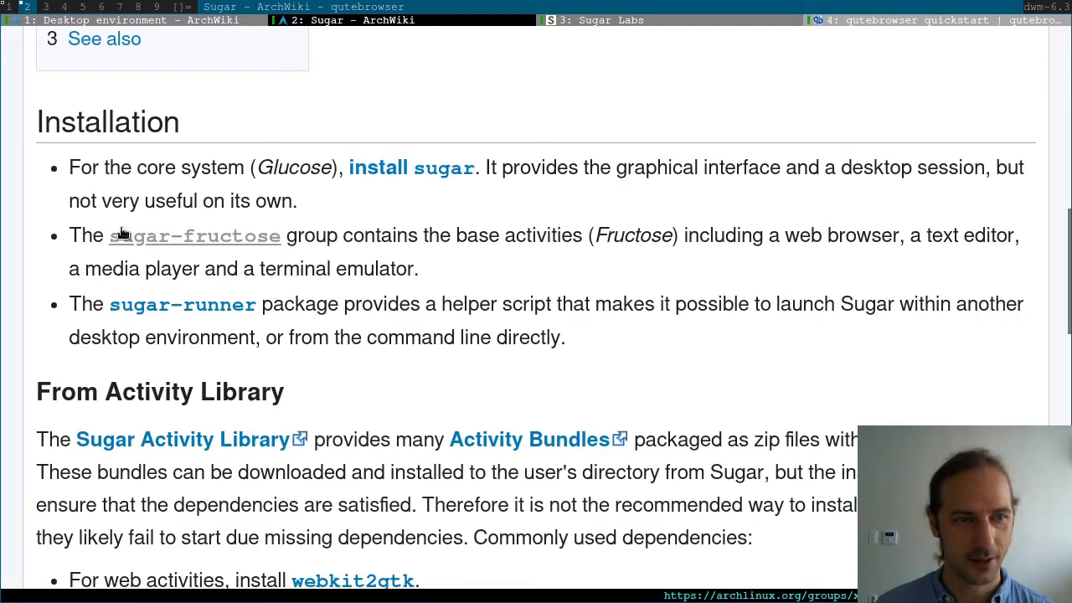
Clear the page selection and switch between the Desktop environment and Sugar ArchWiki tabs
click(560, 278)
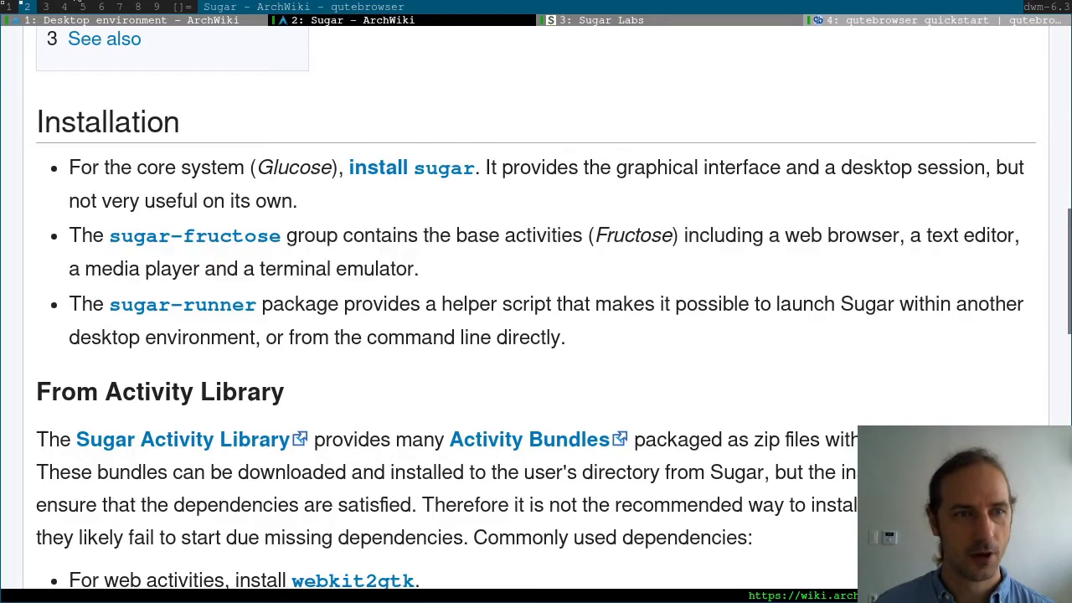
click(192, 22)
click(332, 24)
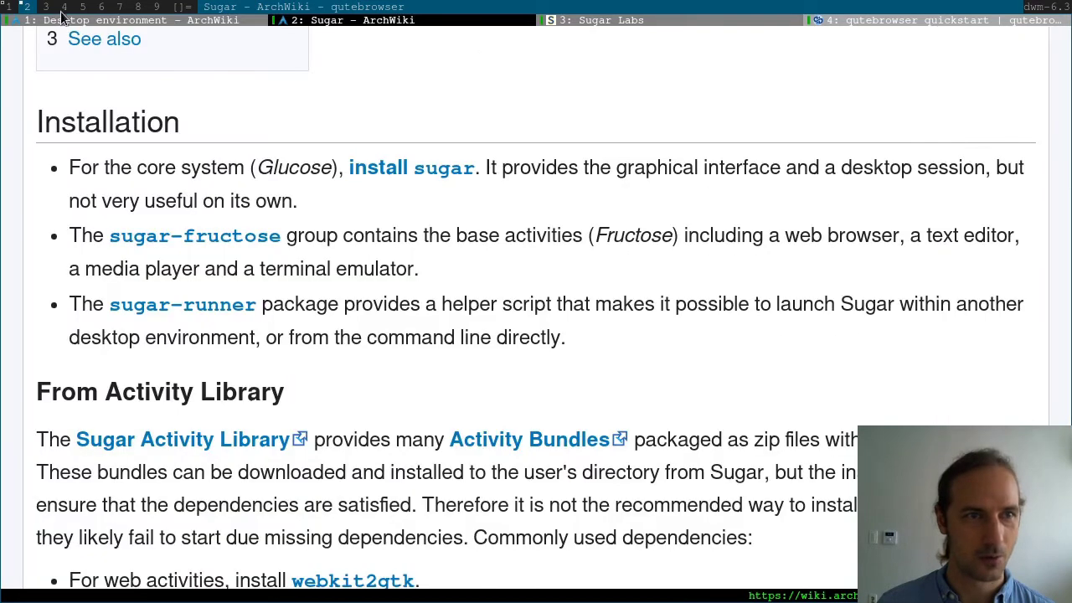
Run 'sudo pacman -S sugar-fructose' in the terminal, accepting all group members and confirming with y
click(5, 8)
text(sud)
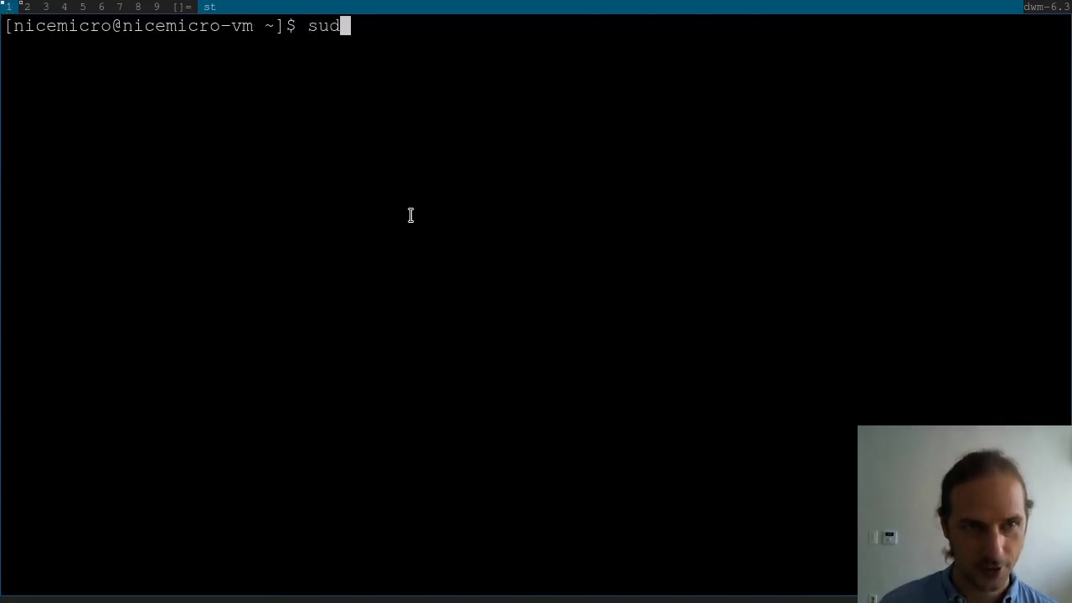
text(o pacman -S sugar-fructose)
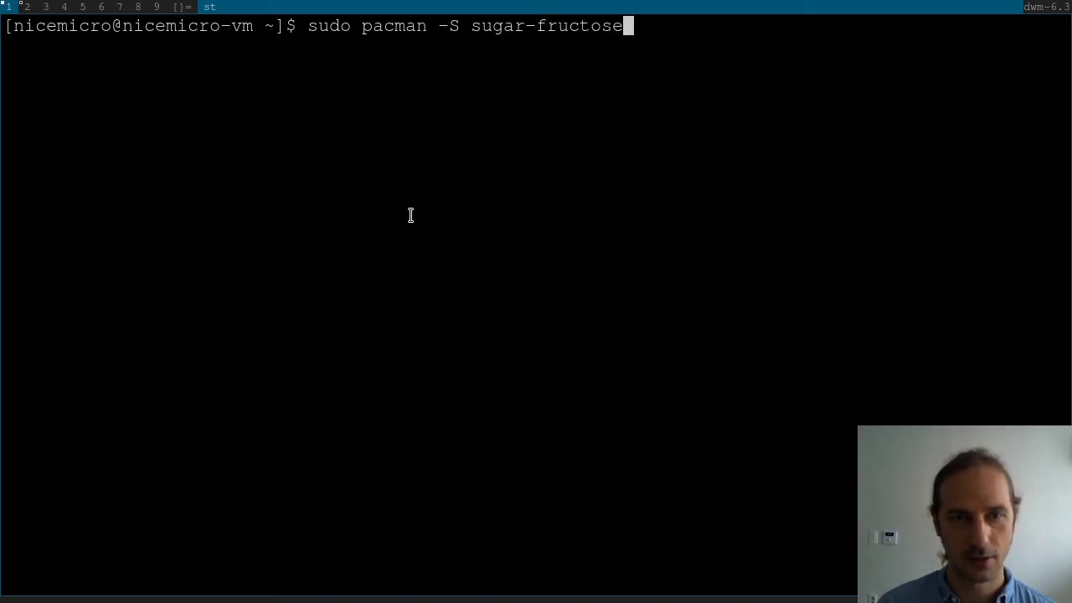
key(Return)
key(Return)
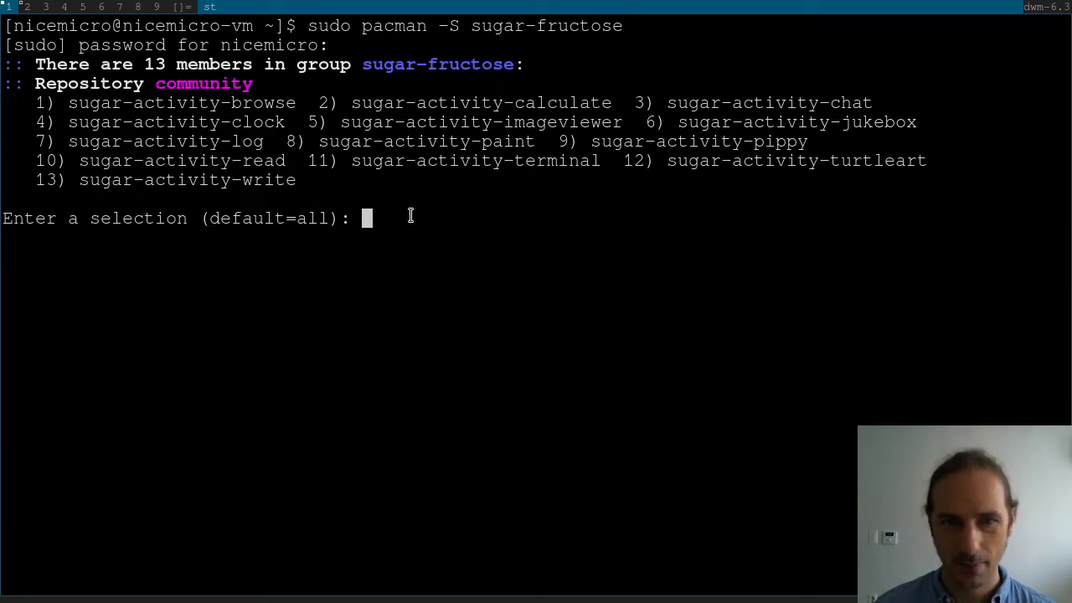
key(Return)
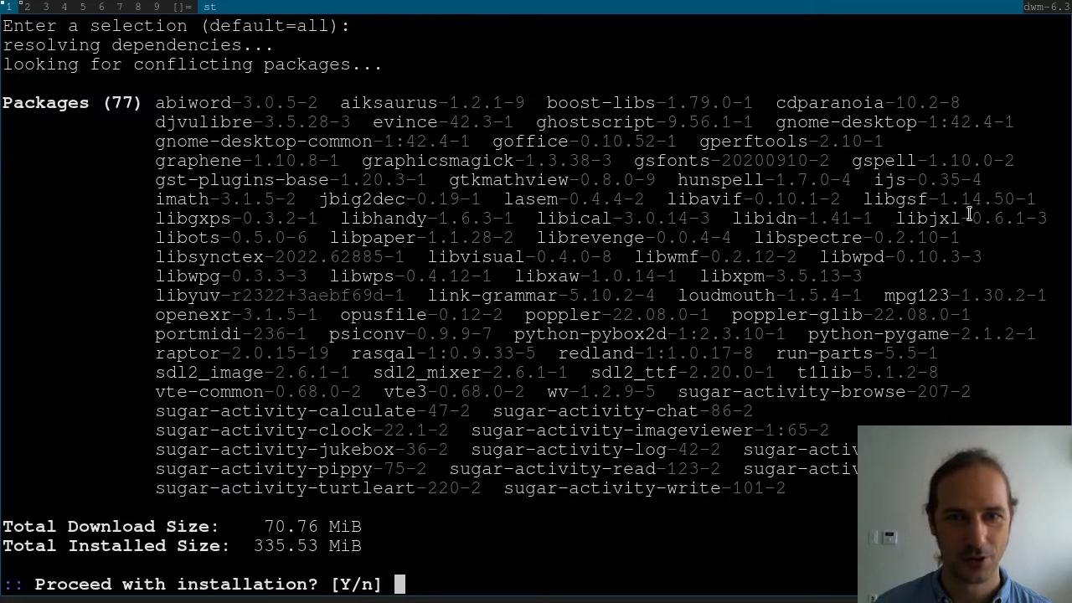
text(y)
key(Return)
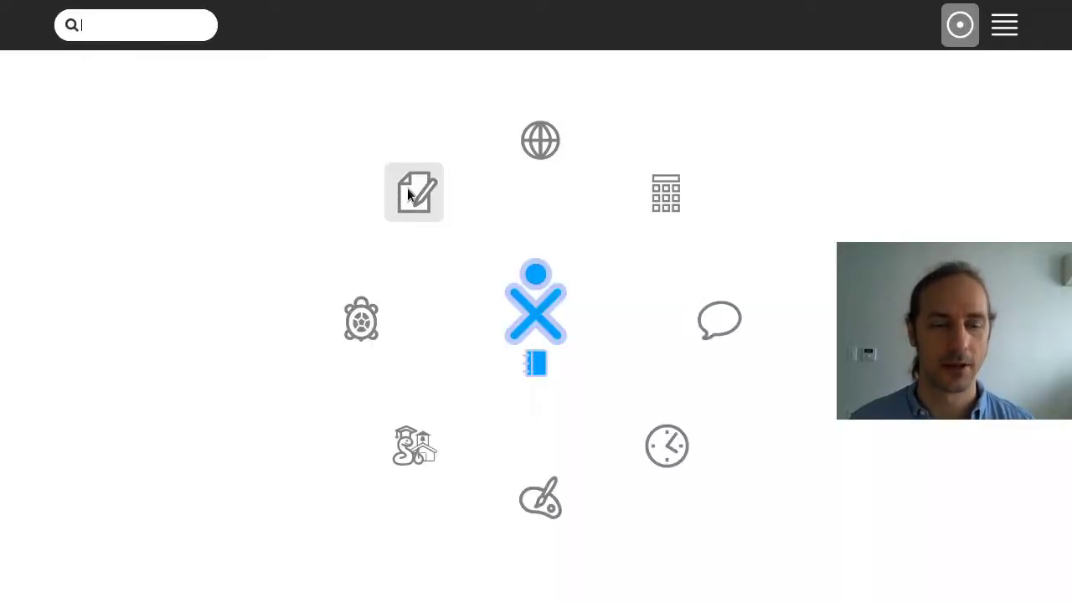
Start a new Write document from the home ring
mouse_move(413, 189)
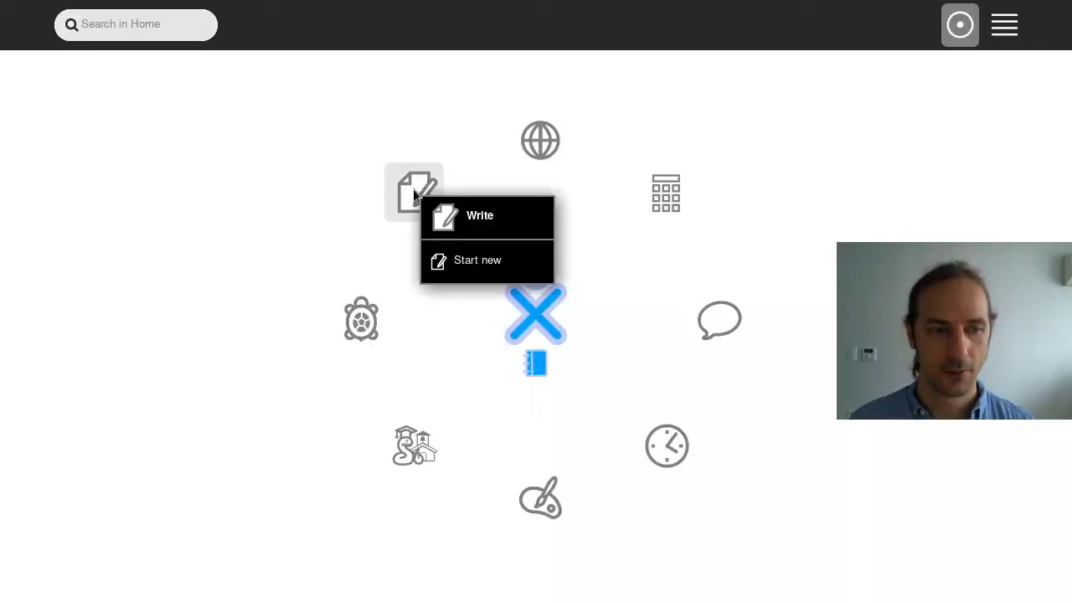
click(453, 253)
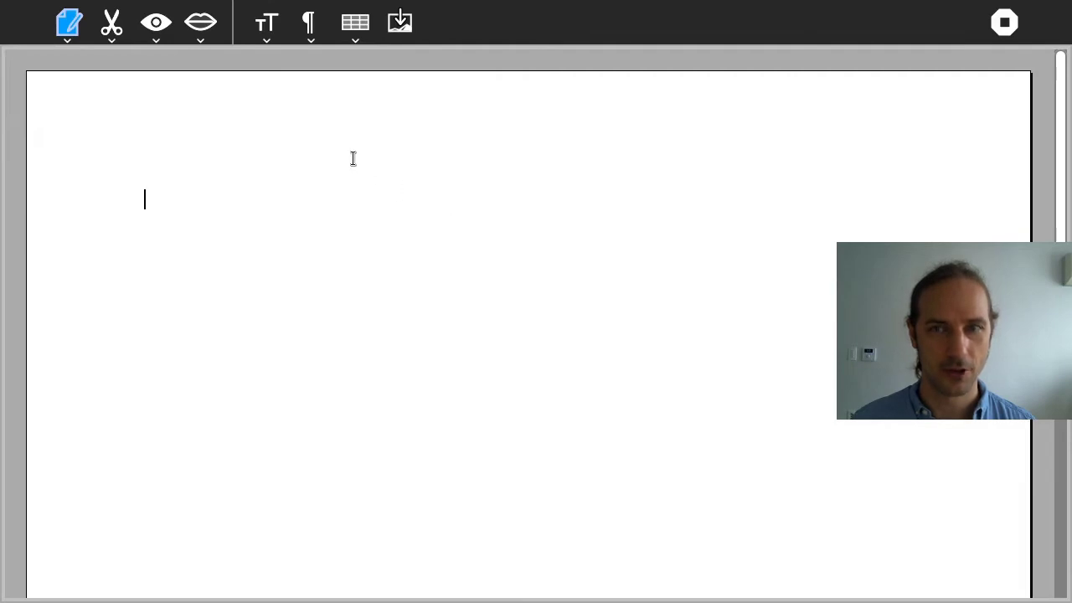
text(a)
key(BackSpace)
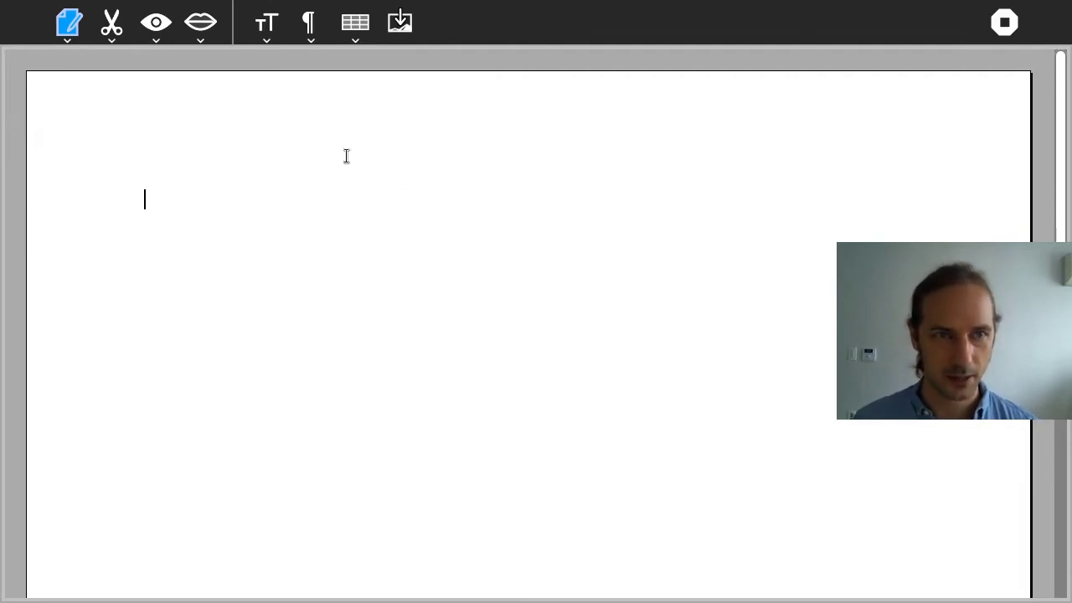
Type the title 'New document' and a size-20 greeting line introducing the author's name
click(267, 30)
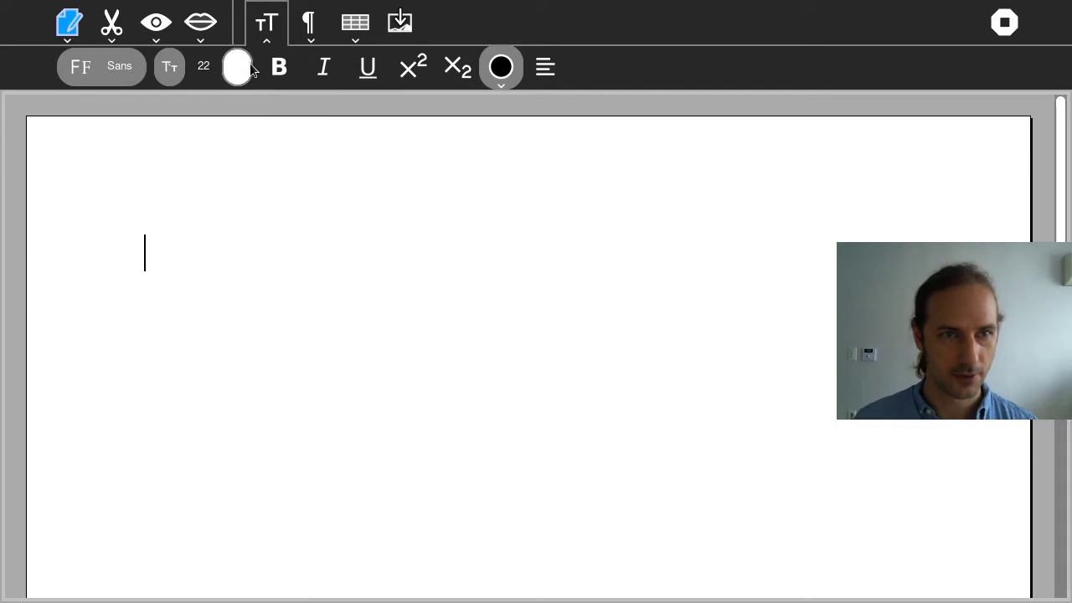
text(New document)
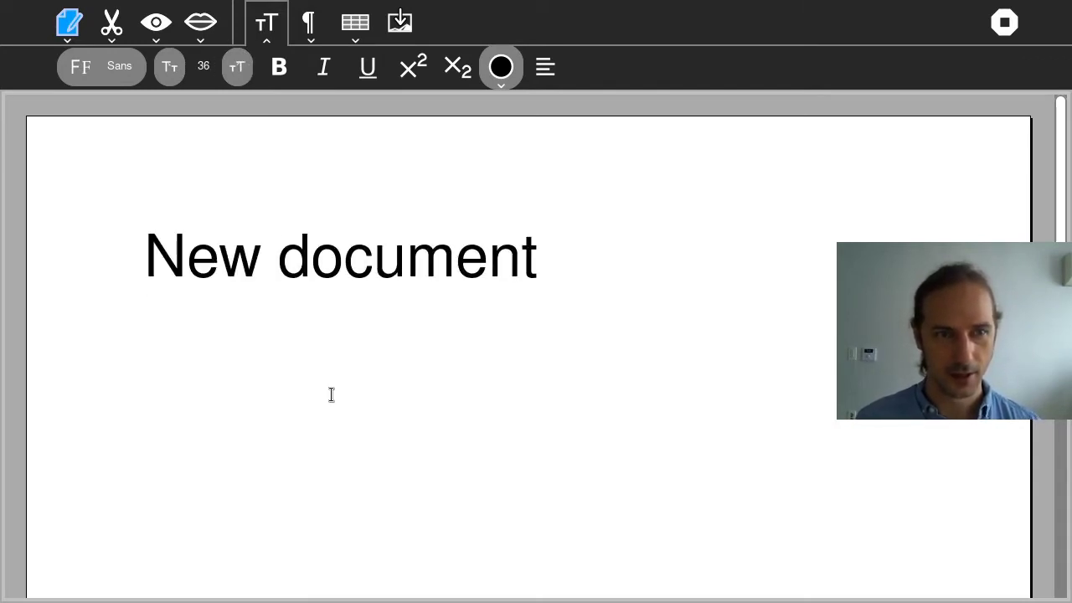
click(170, 67)
click(176, 72)
text(He)
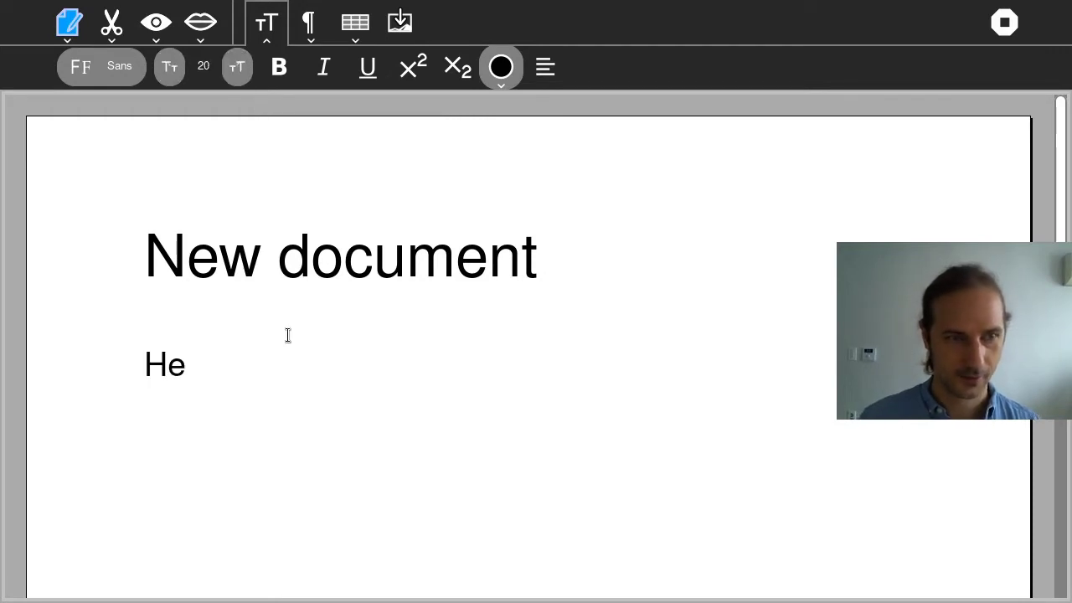
text(llo, My name i)
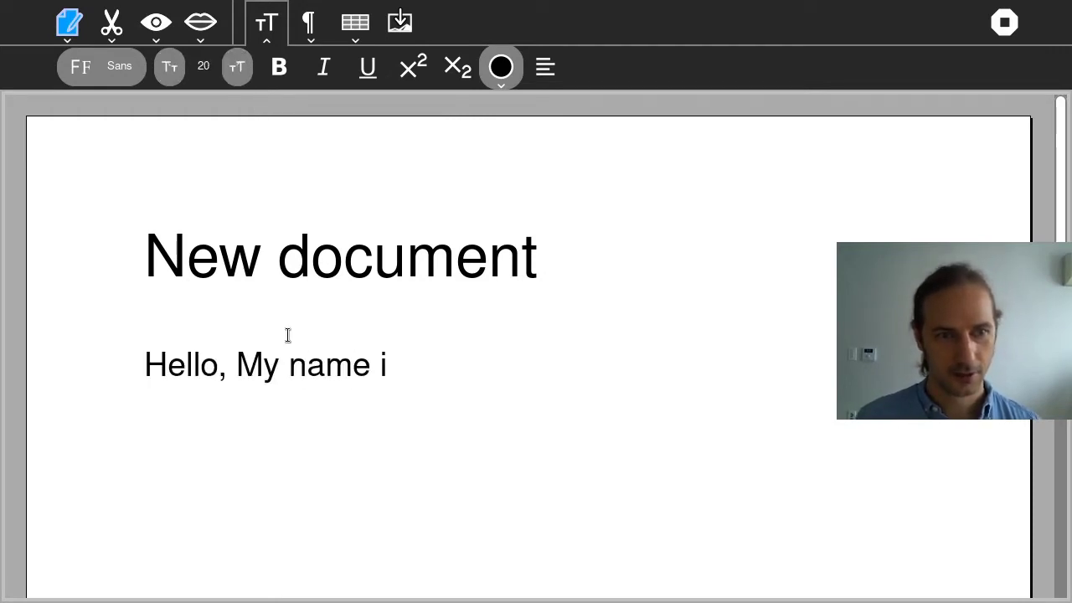
text(s  Nice Micro)
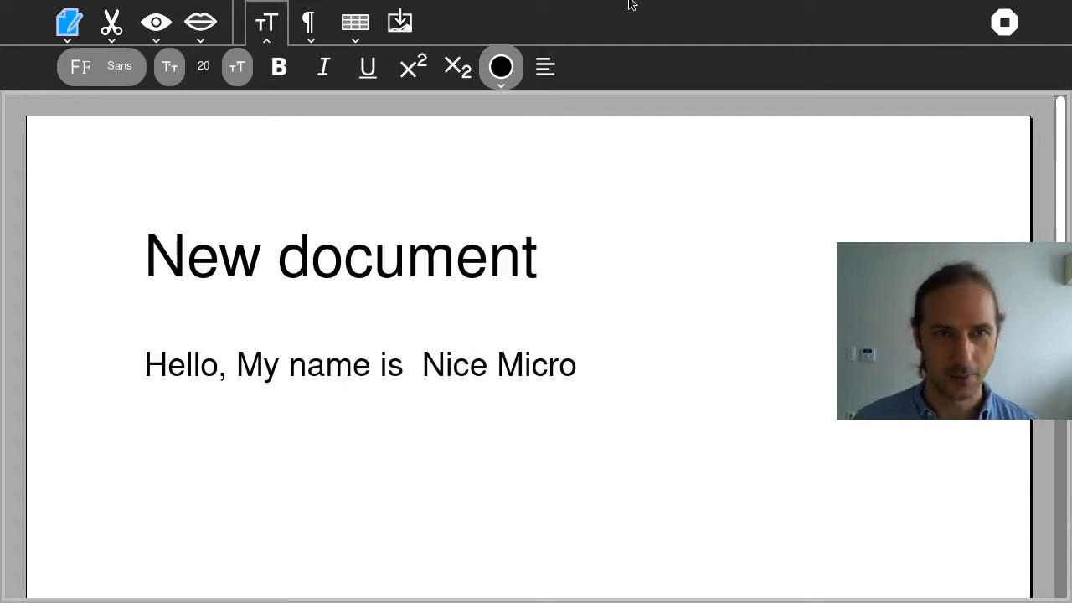
click(400, 22)
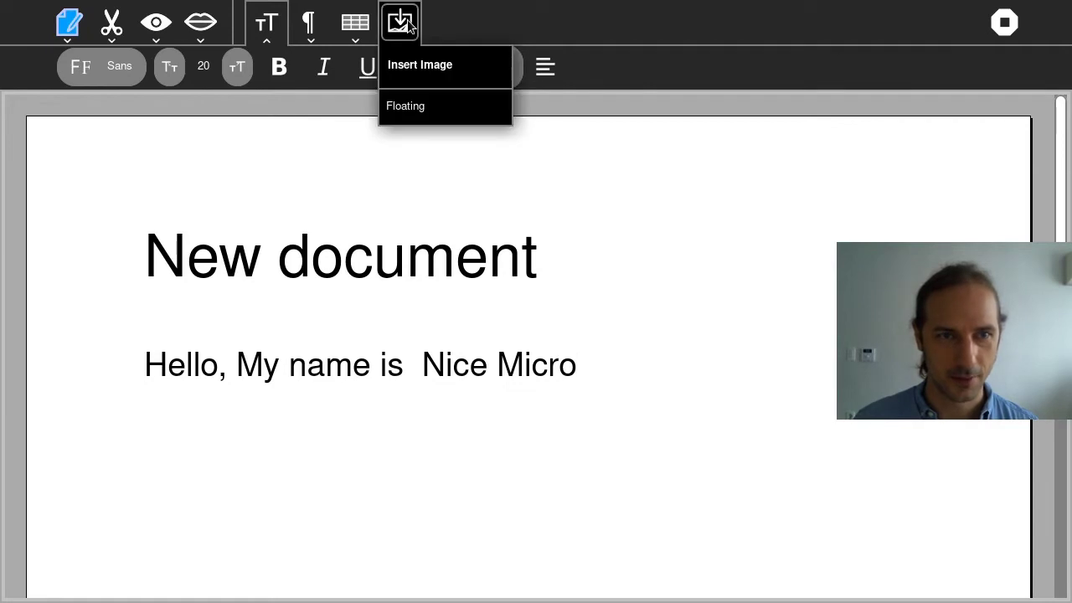
Browse the table and paragraph toolbars, then center-justify the greeting line
click(355, 23)
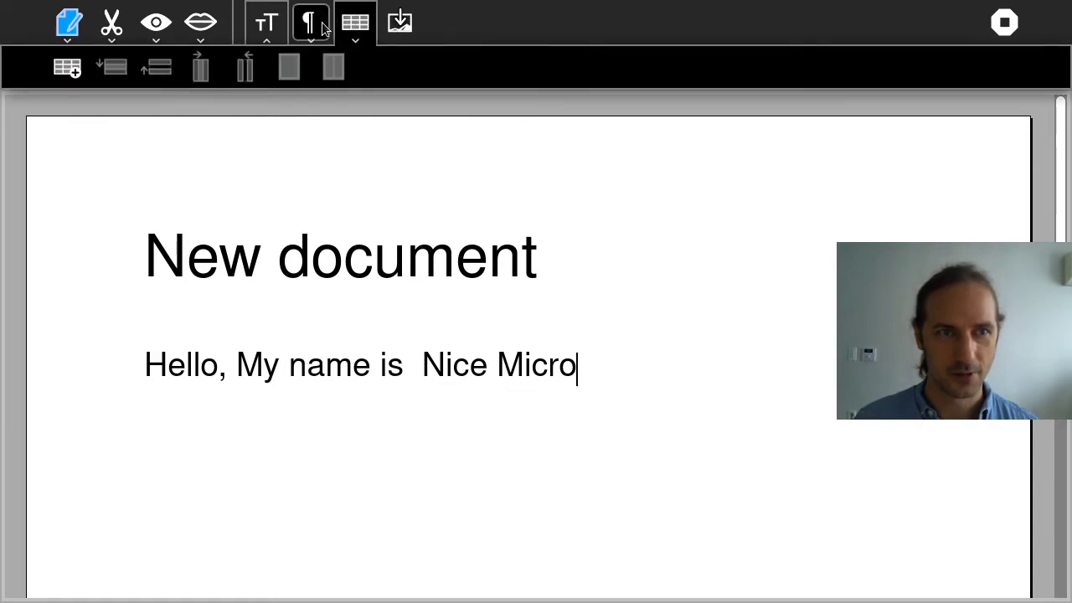
click(325, 28)
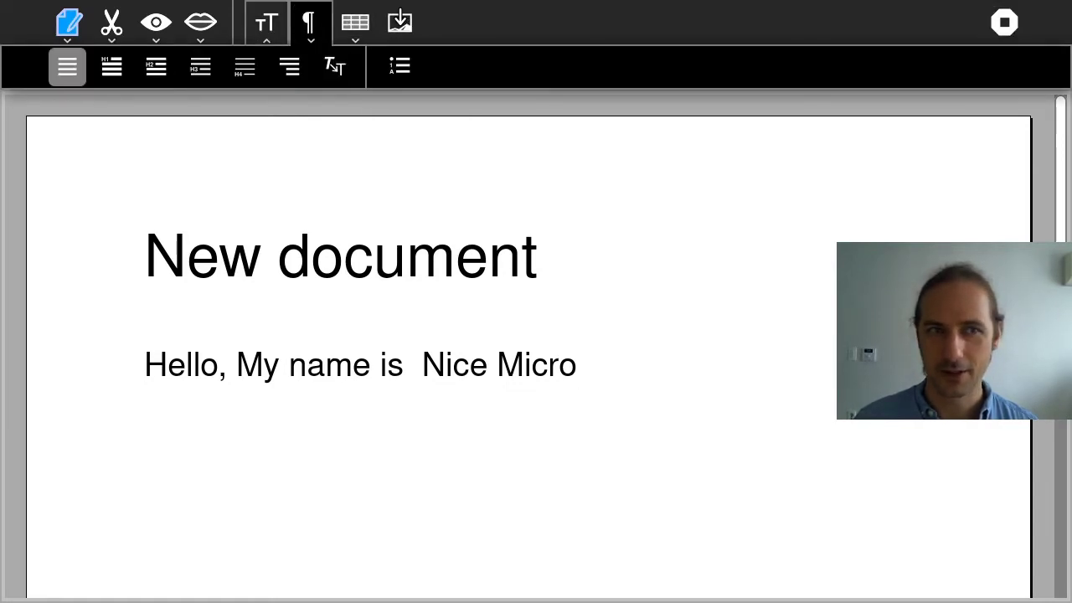
click(101, 159)
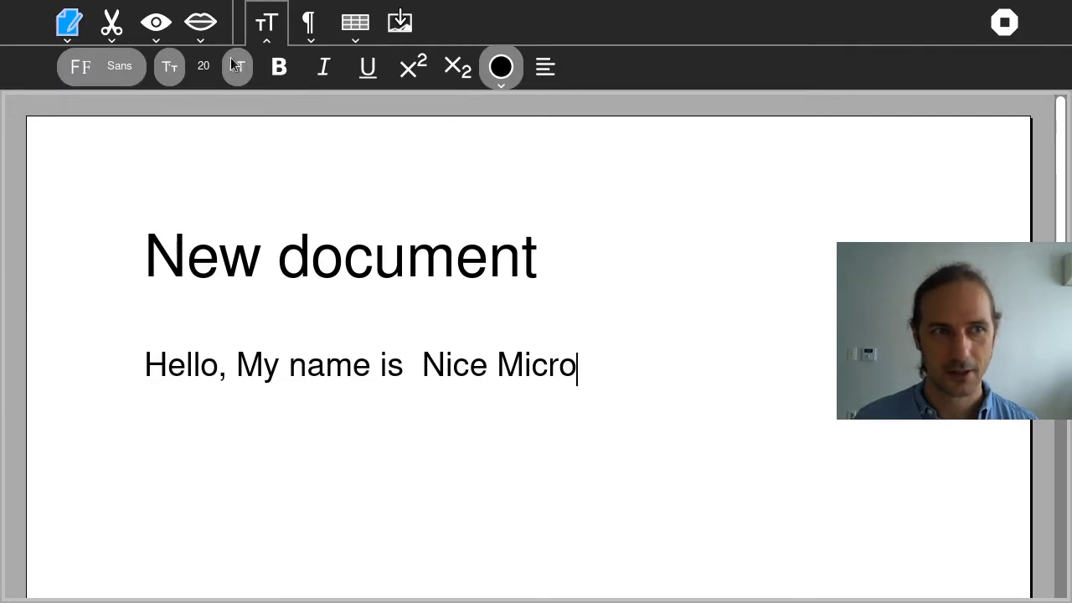
scroll(1022, 243, down, 5)
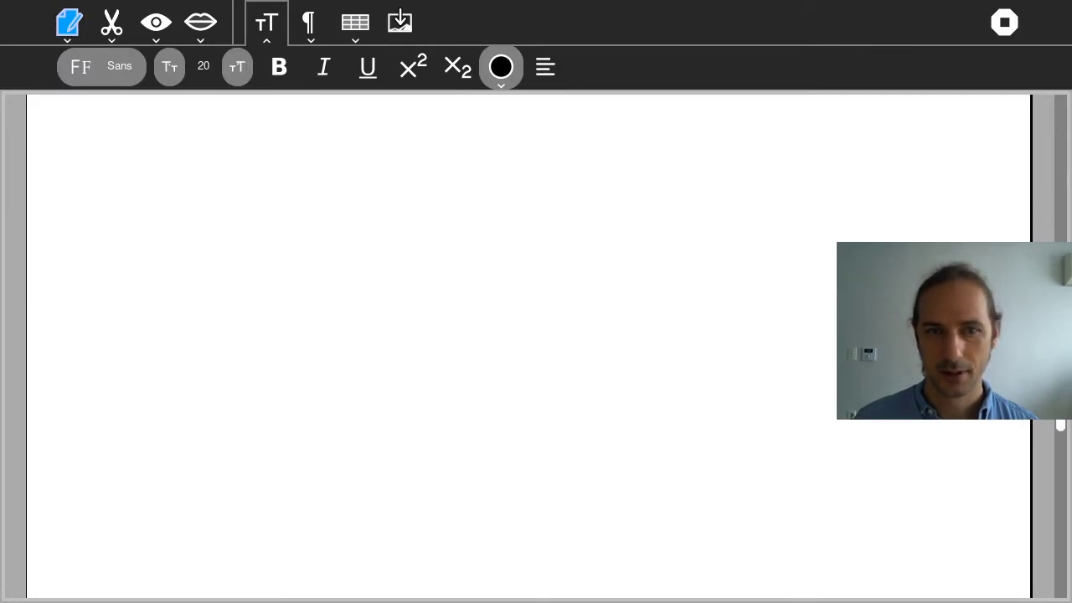
scroll(1022, 243, up, 5)
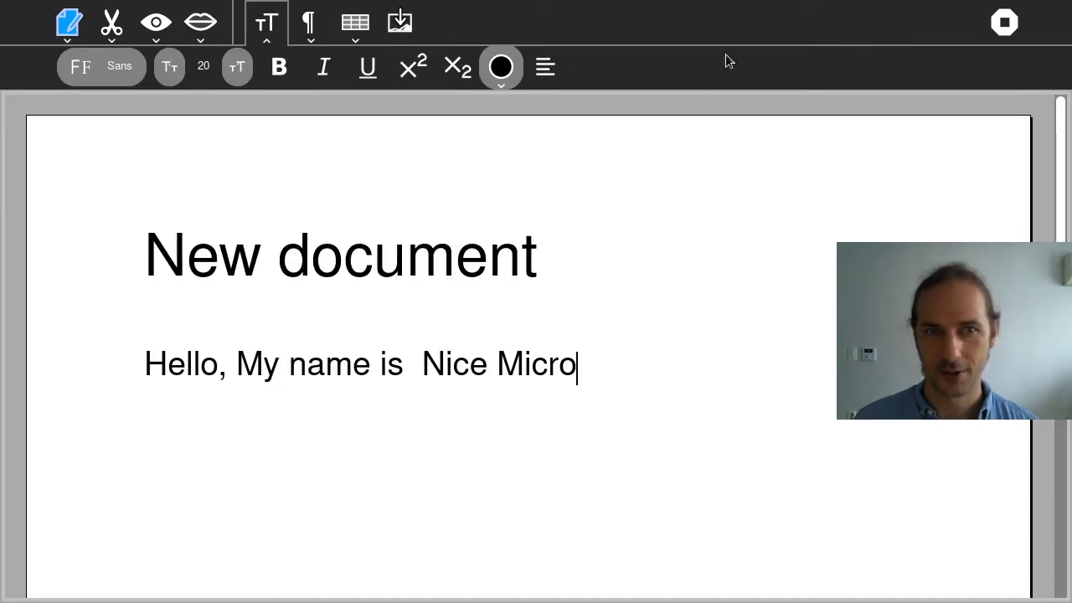
click(545, 67)
click(578, 180)
Center-justify the 'New document' title line
click(479, 293)
click(545, 67)
click(435, 213)
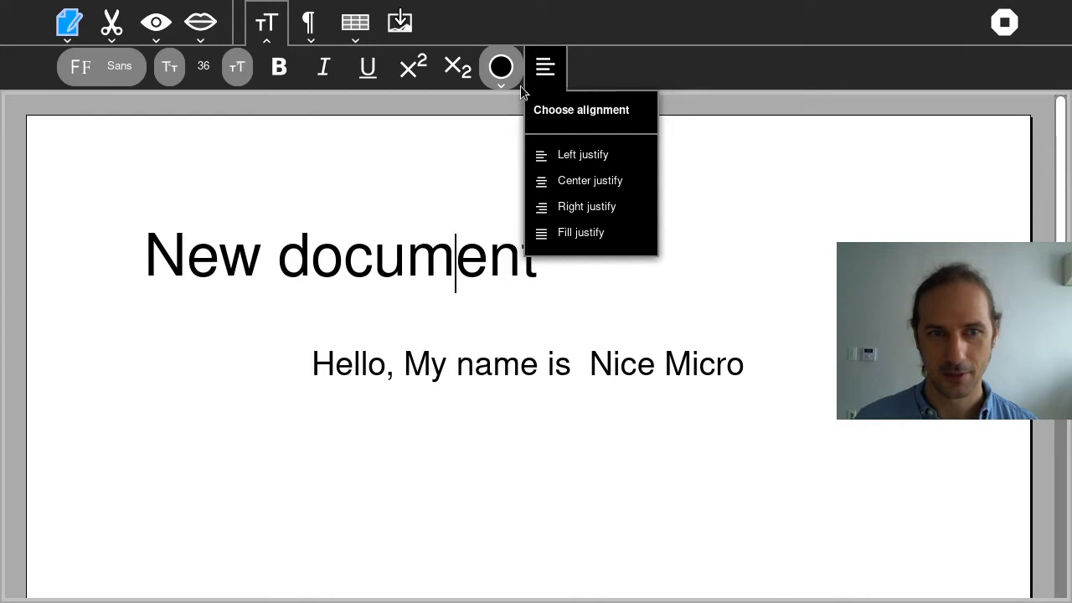
click(583, 178)
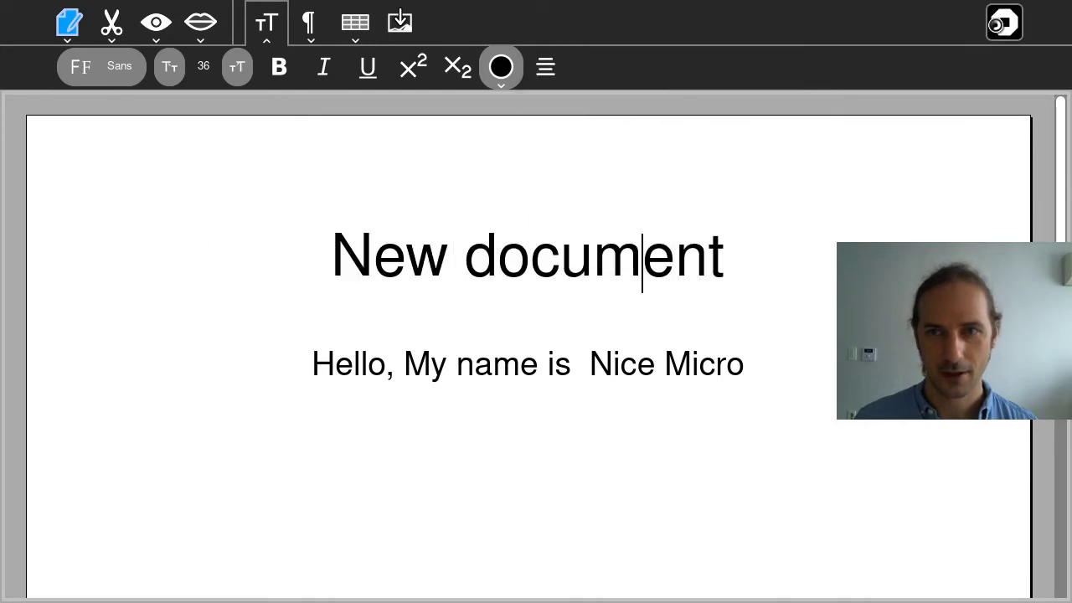
Stop the current Write document and launch a fresh one from the home ring
click(996, 24)
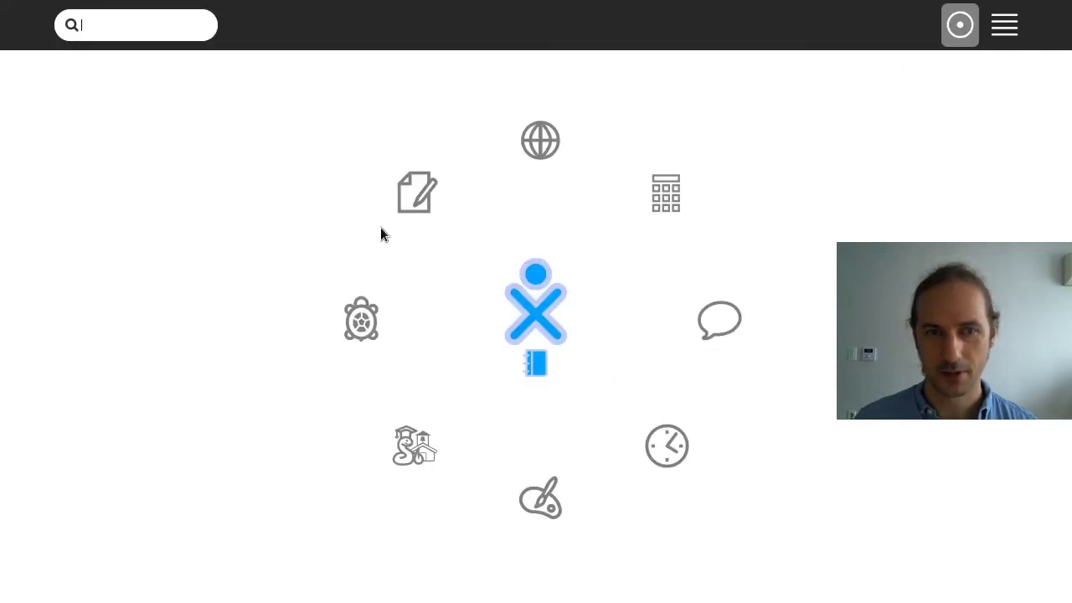
mouse_move(415, 191)
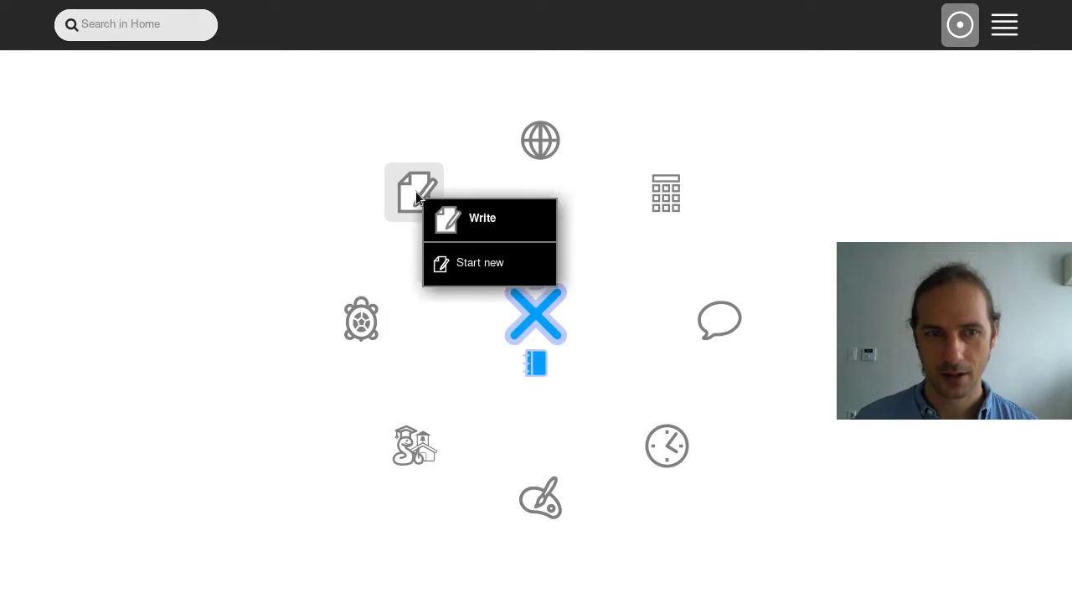
click(417, 191)
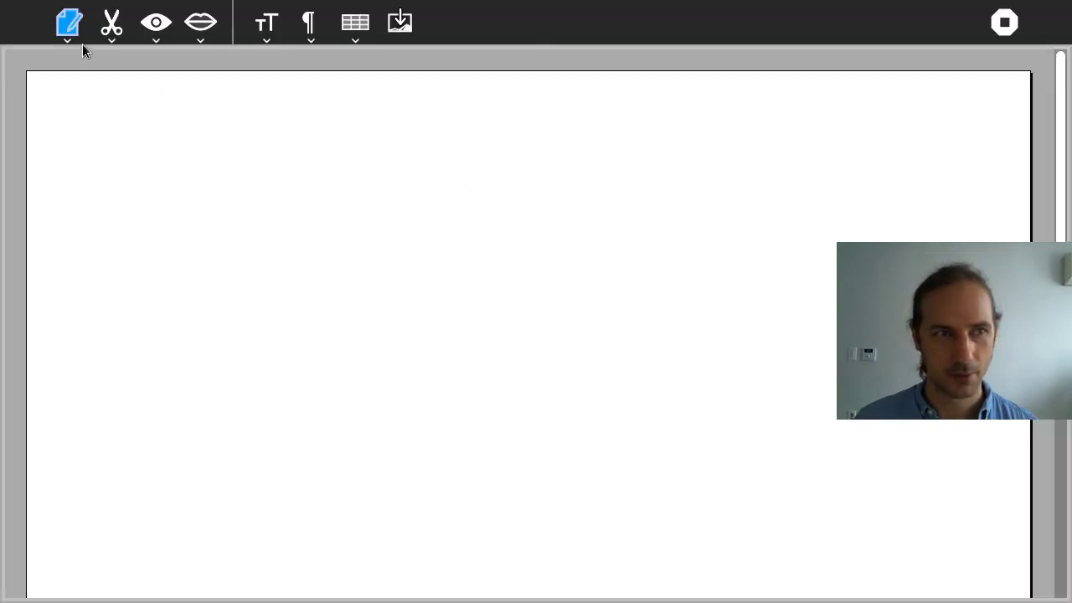
Inspect the new document's title and export options in the Activity toolbar, then stop it
click(77, 35)
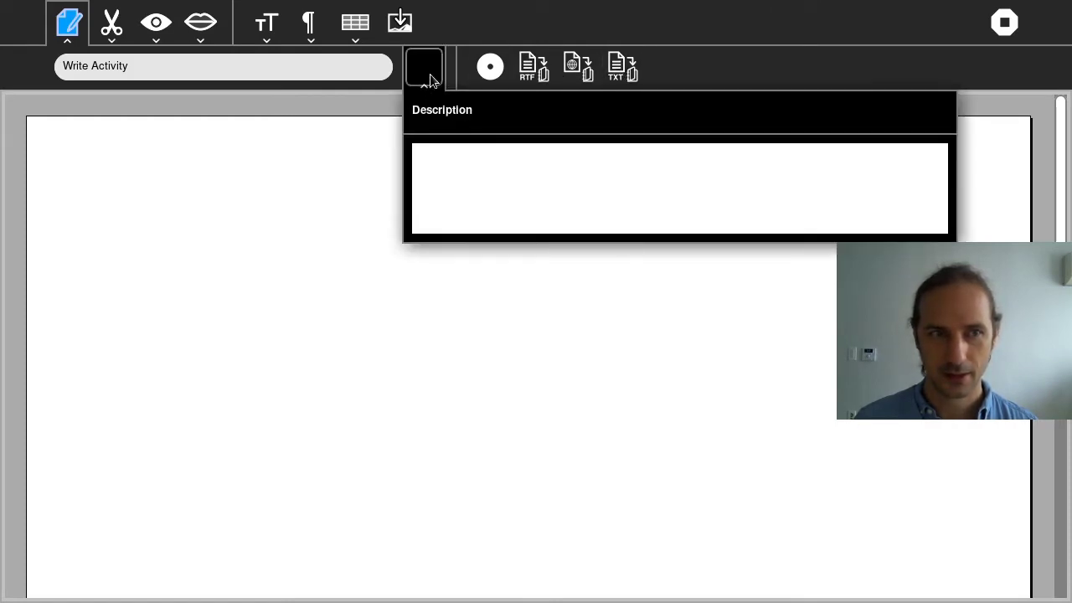
click(163, 66)
click(162, 97)
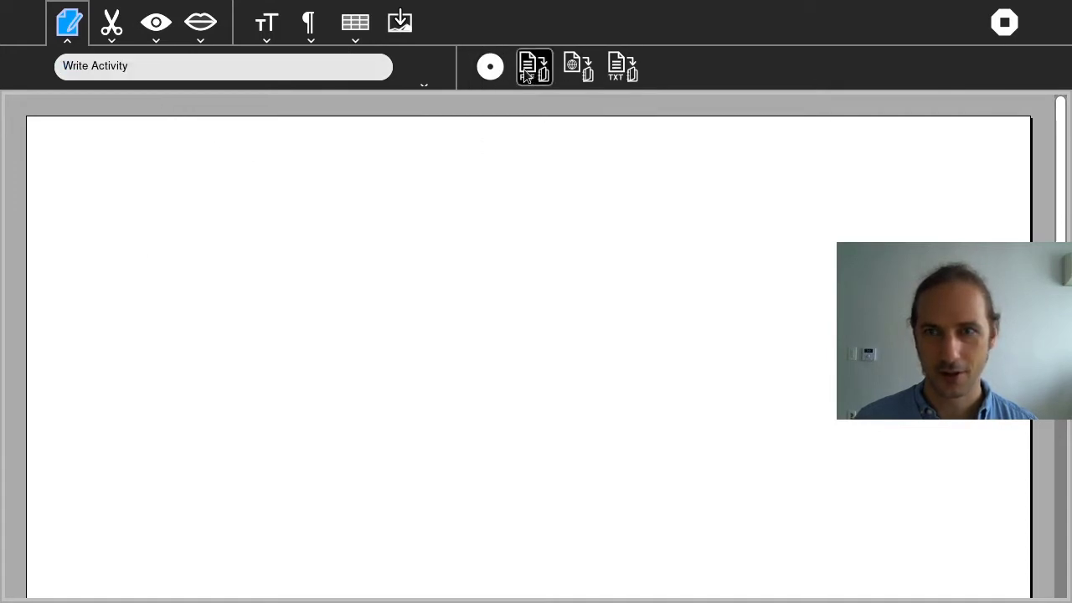
click(1001, 29)
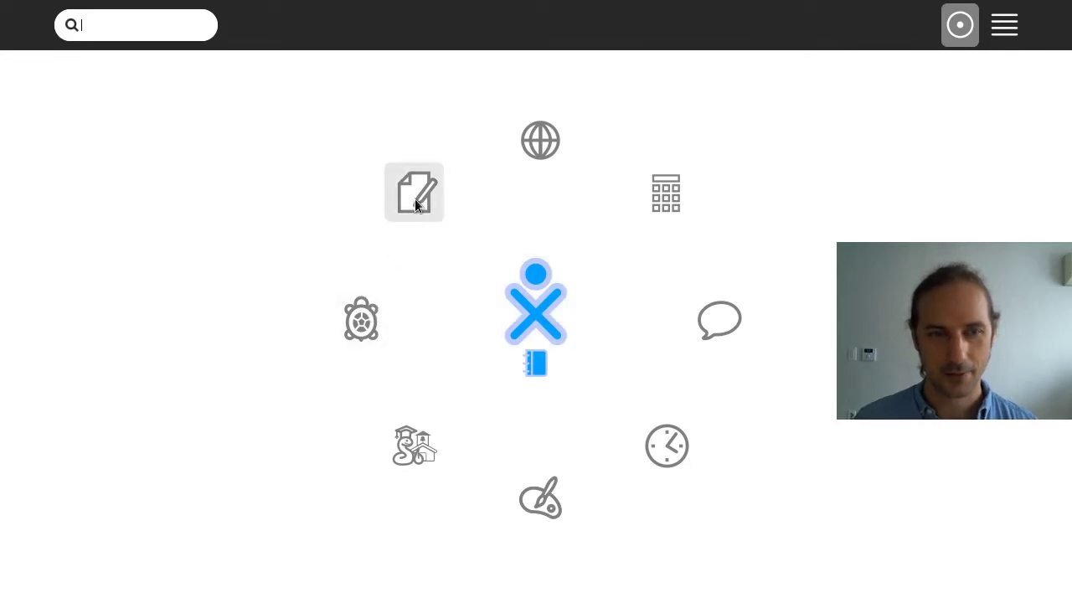
mouse_move(414, 201)
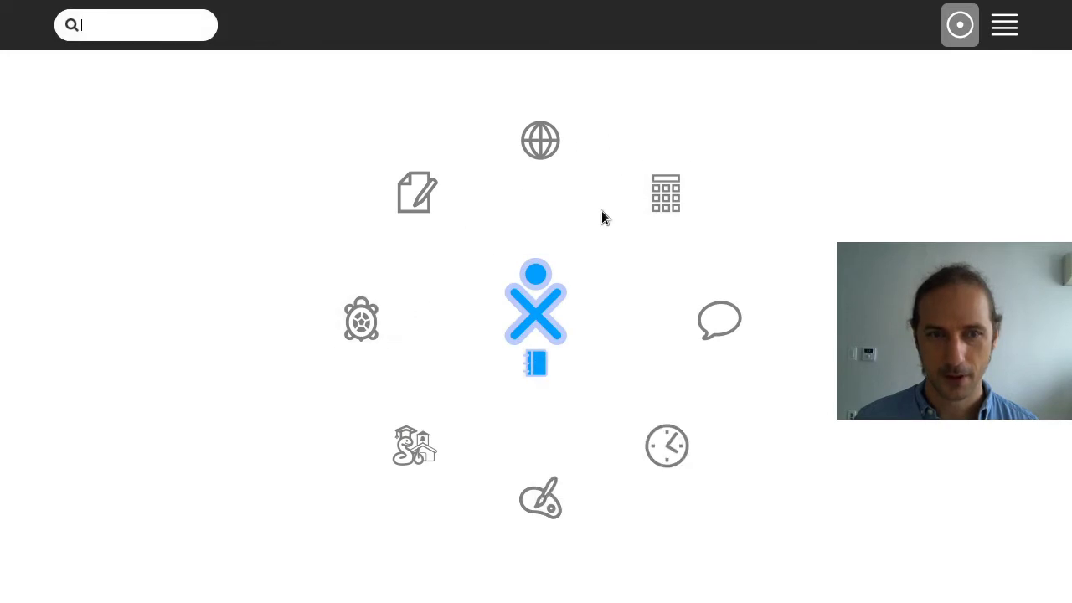
Launch Calculate and enter 48925698 using the on-screen keypad
click(658, 185)
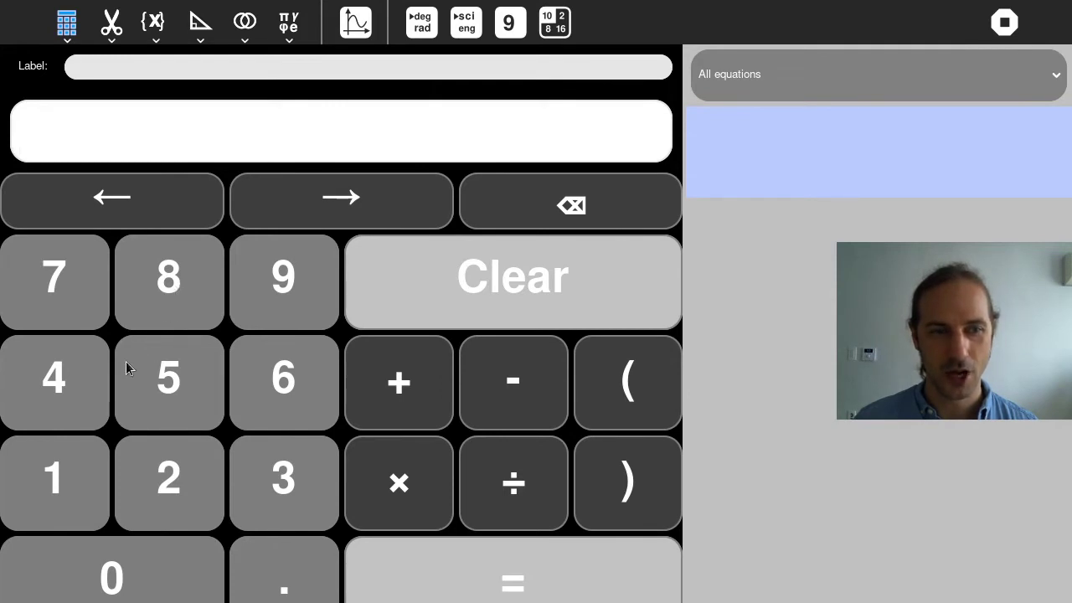
click(58, 365)
click(151, 290)
click(289, 284)
click(174, 505)
click(163, 390)
click(242, 394)
click(267, 293)
click(175, 269)
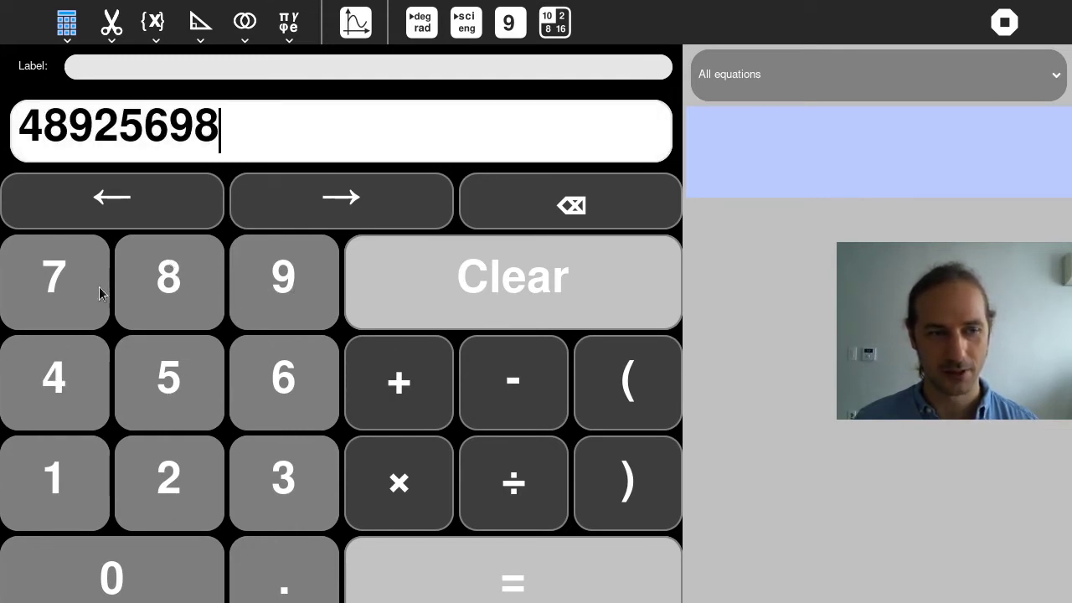
double_click(168, 131)
key(BackSpace)
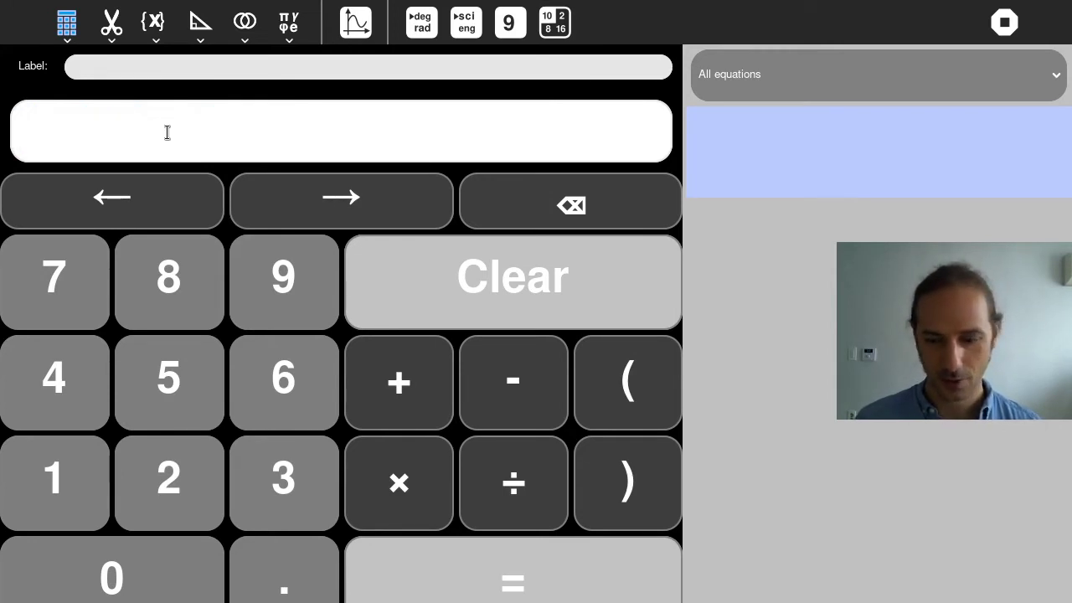
text(123)
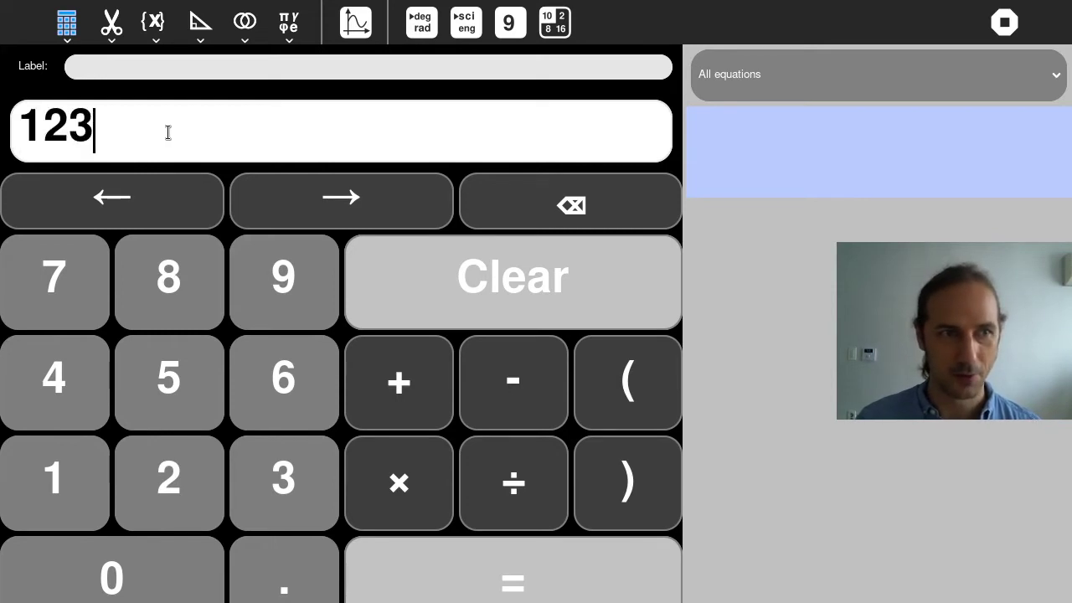
text(46)
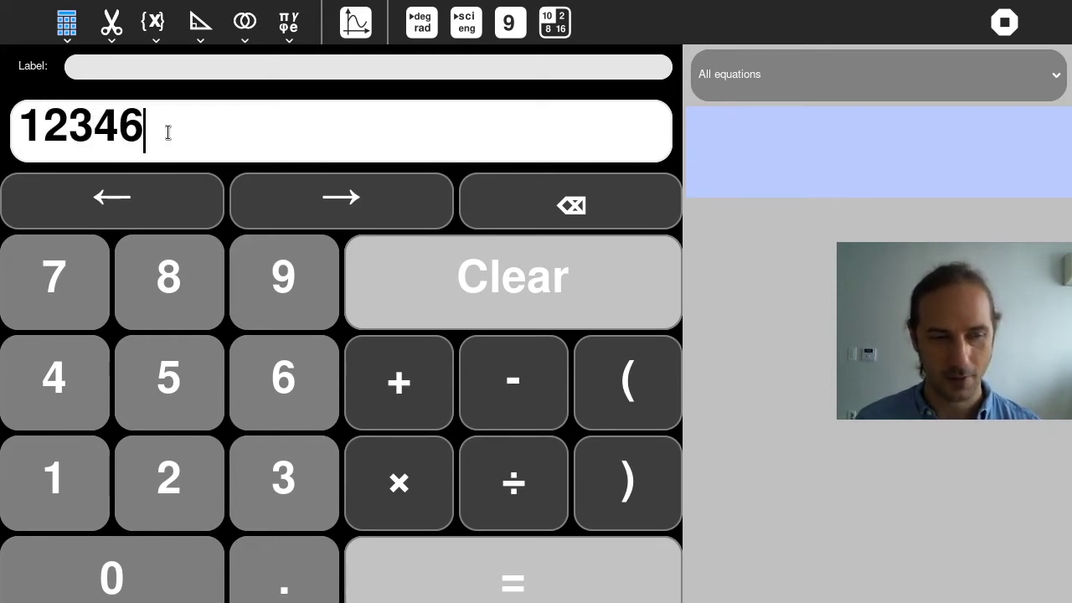
text(789)
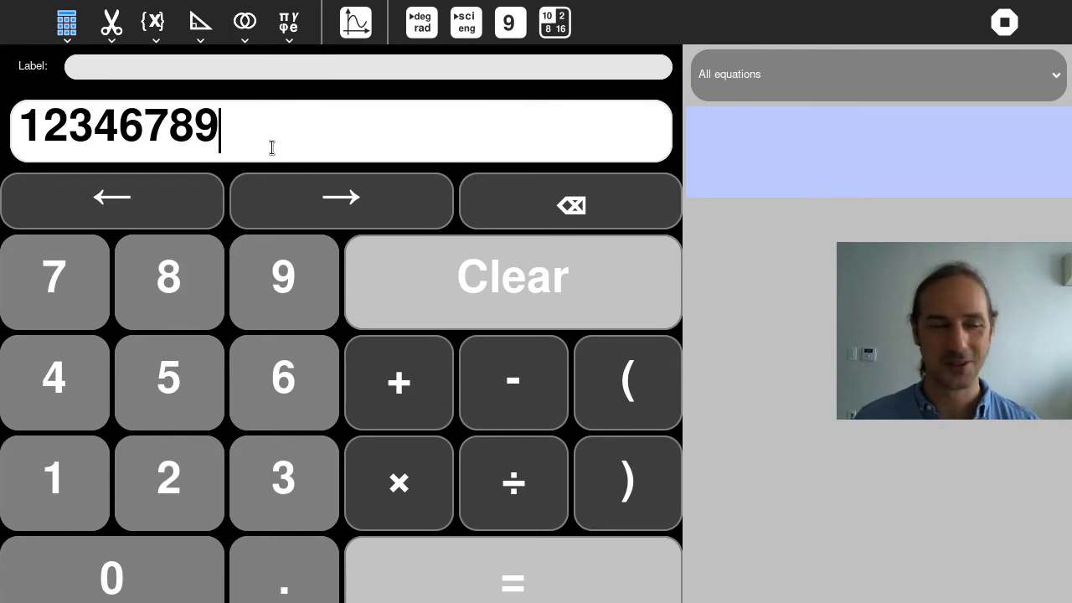
text(34)
drag(288, 136, 4, 108)
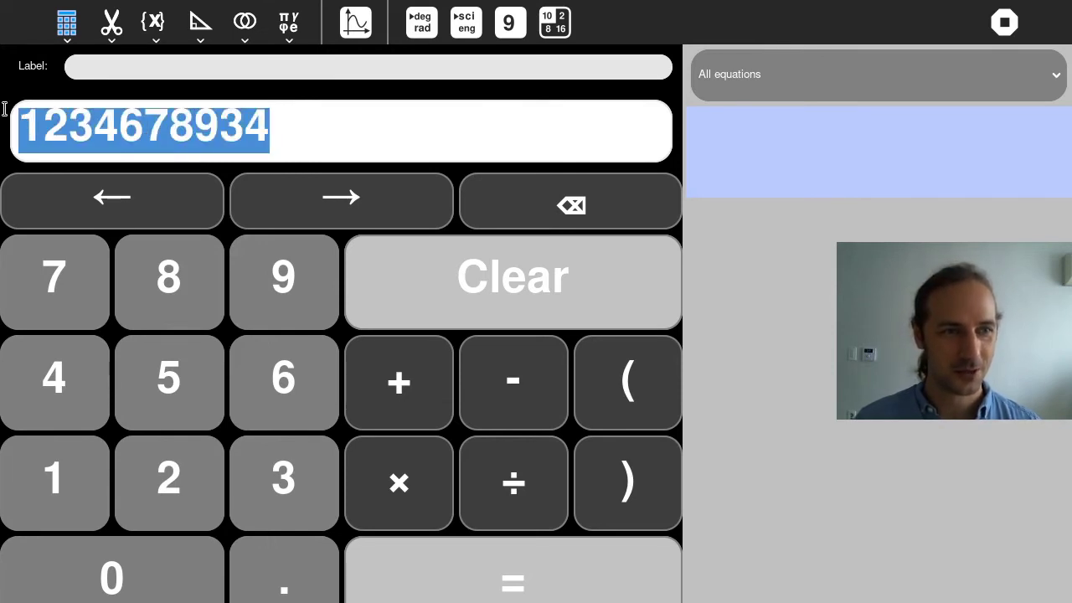
key(BackSpace)
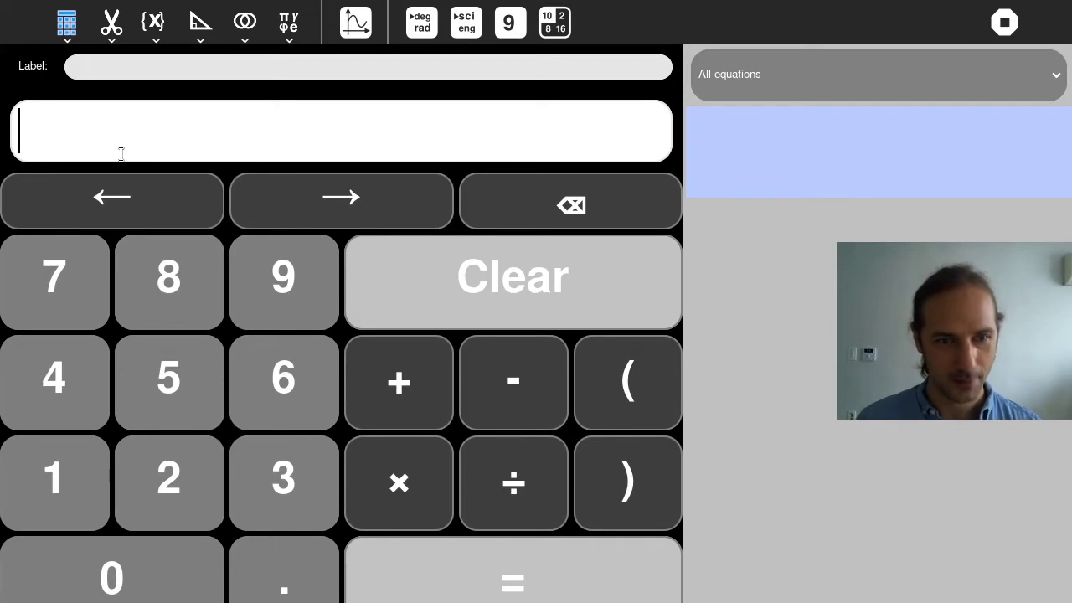
text(123-)
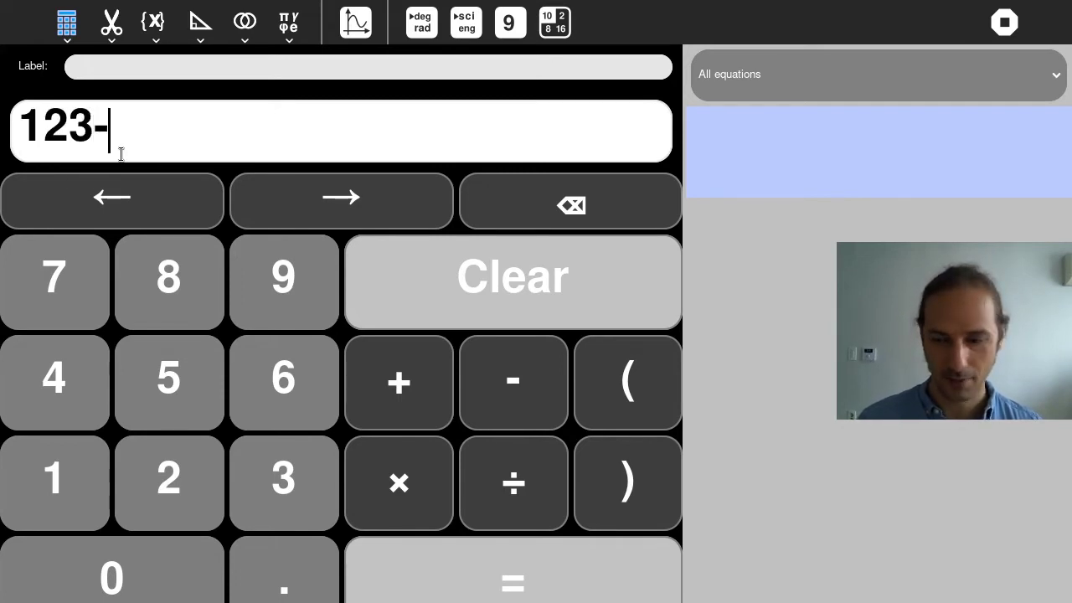
click(144, 65)
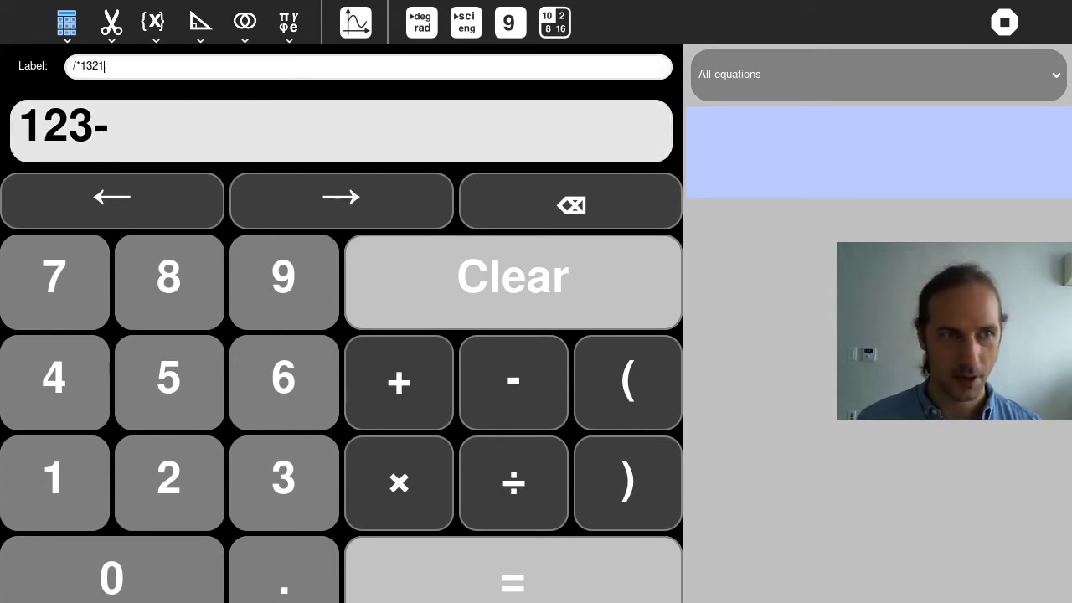
text(/*132135451322)
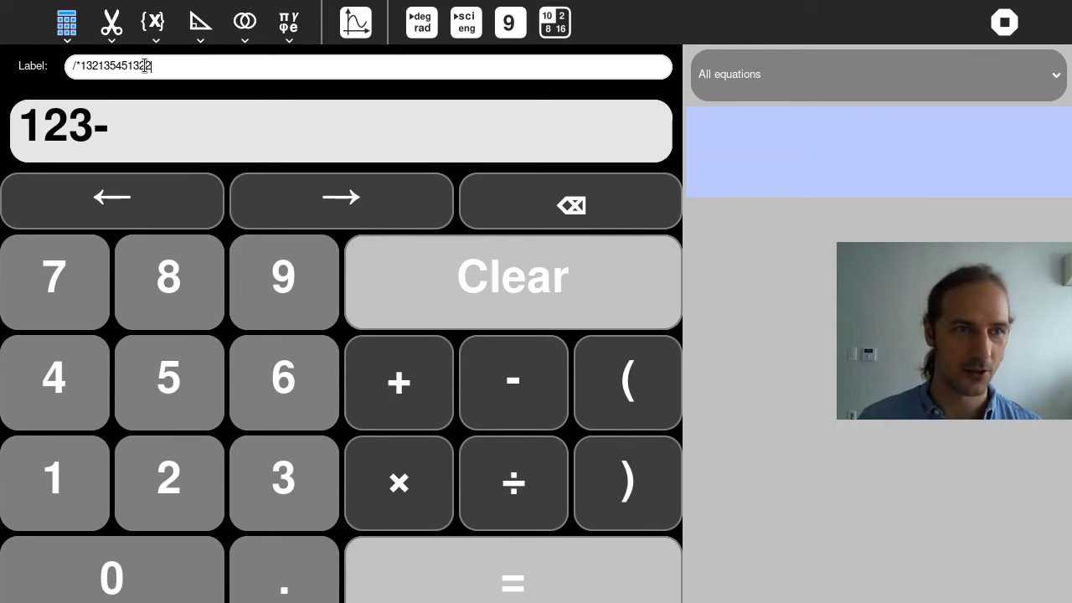
click(179, 133)
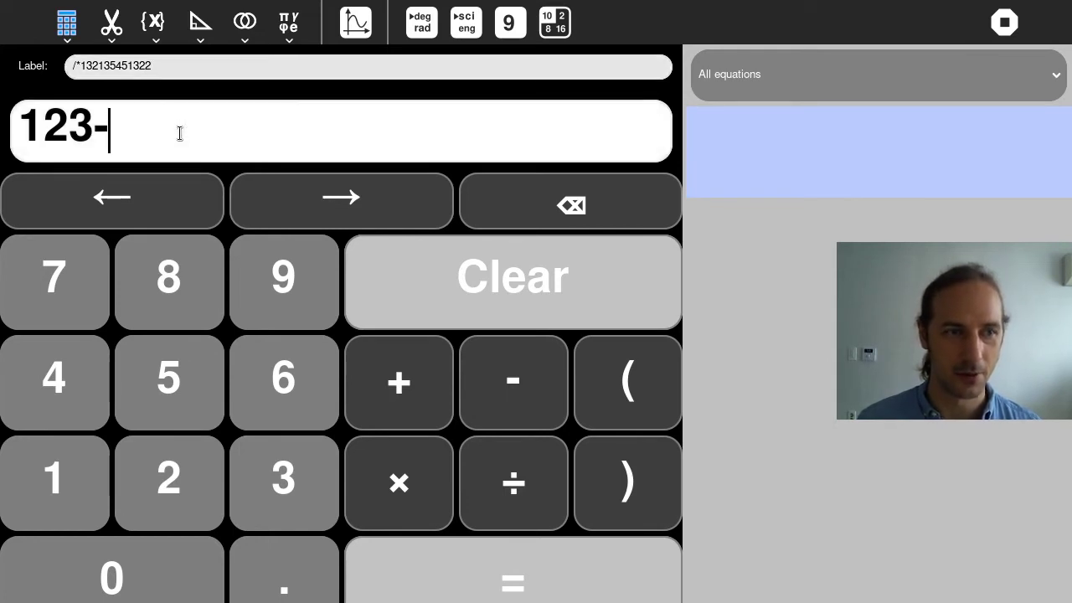
Evaluate 123-2323 (-2200), then 3-2*2 (-1)
text(2323)
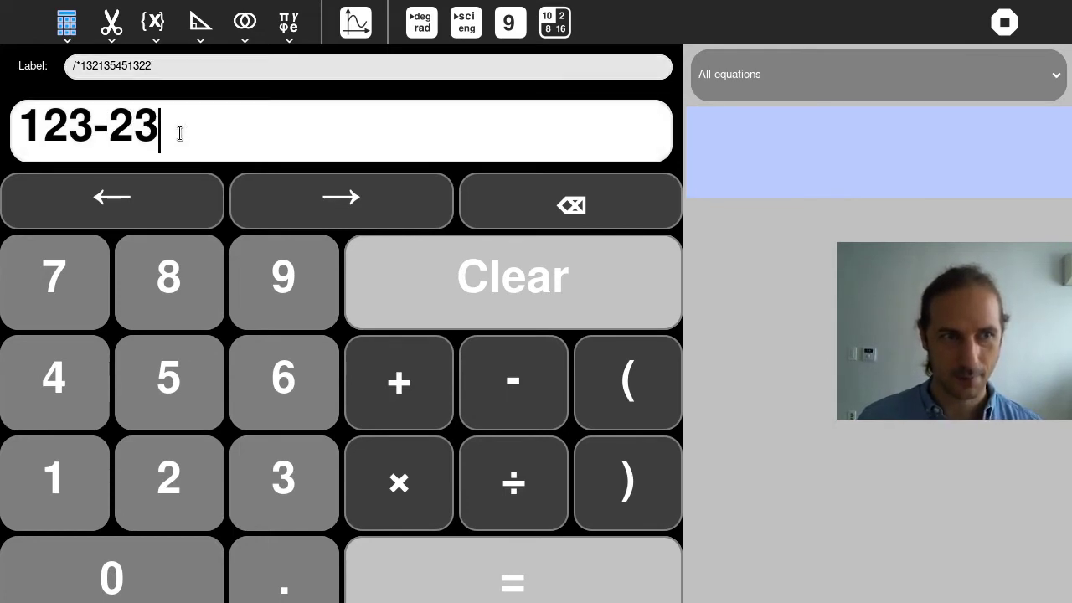
key(Return)
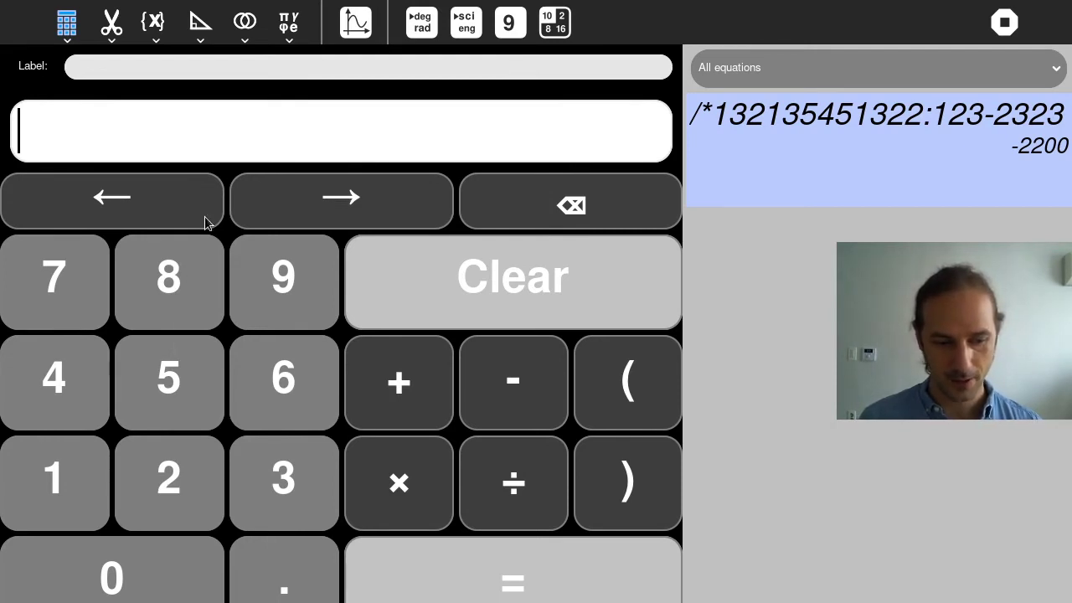
text(3)
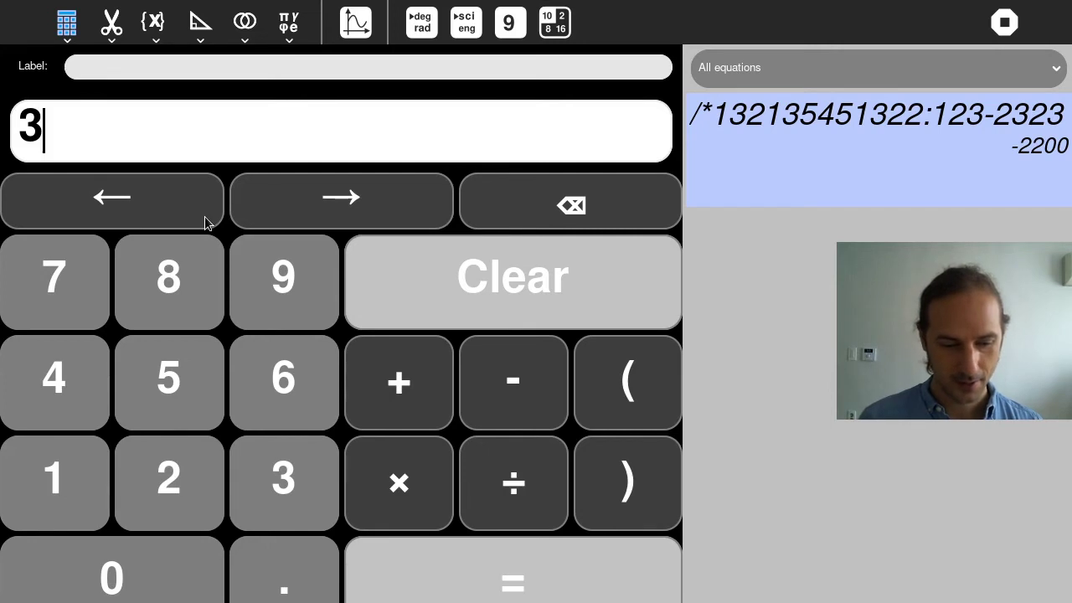
text(-2)
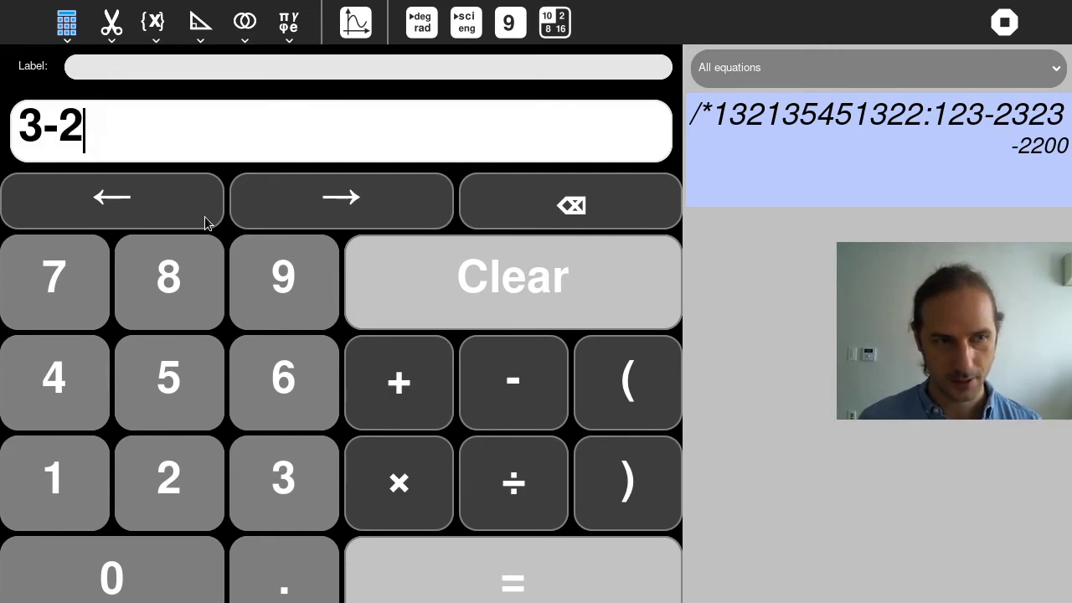
text(*2)
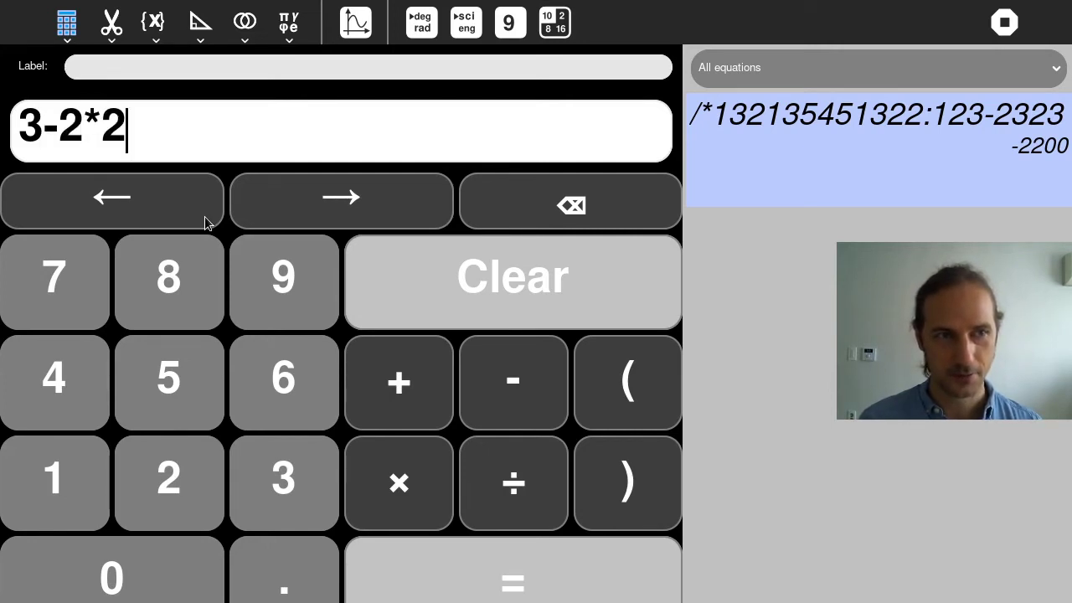
key(Return)
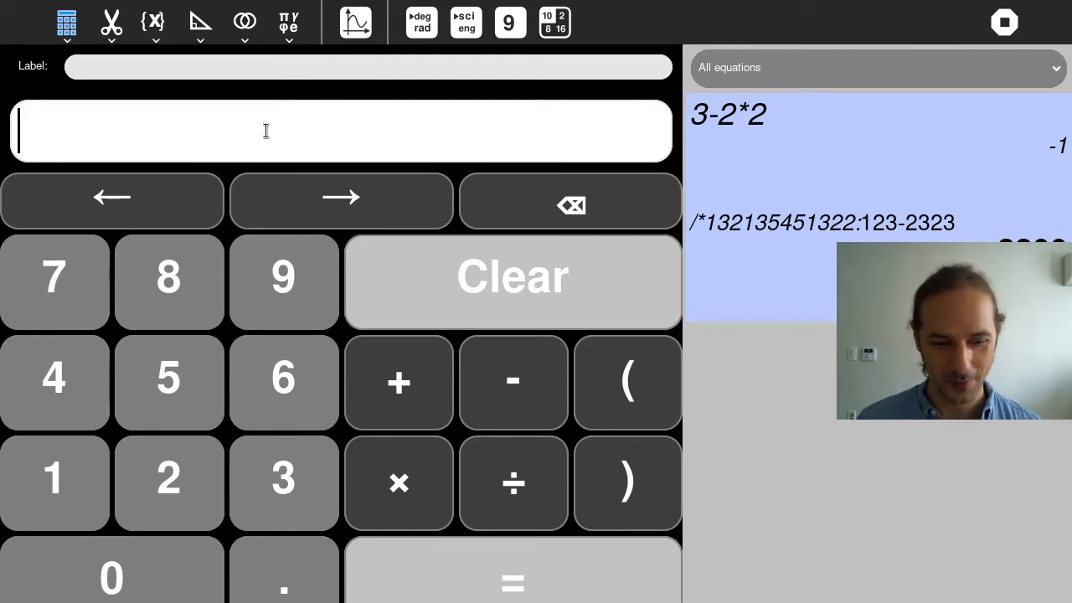
Evaluate 123*-3 to get -369, toggle the copy/paste toolbar, and close Calculate
text(sd)
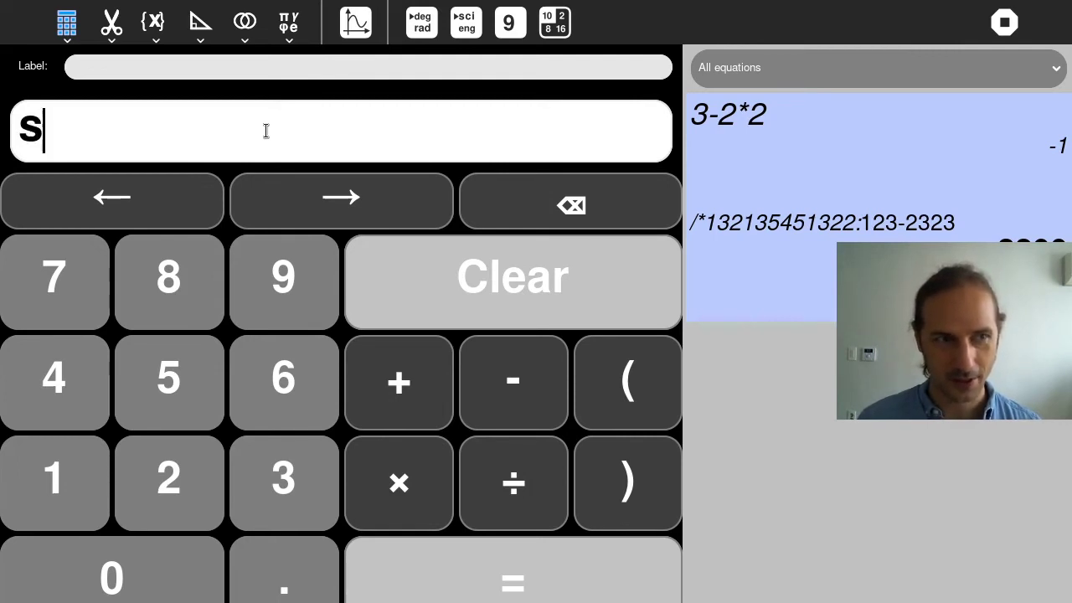
key(BackSpace)
key(BackSpace)
text(123)
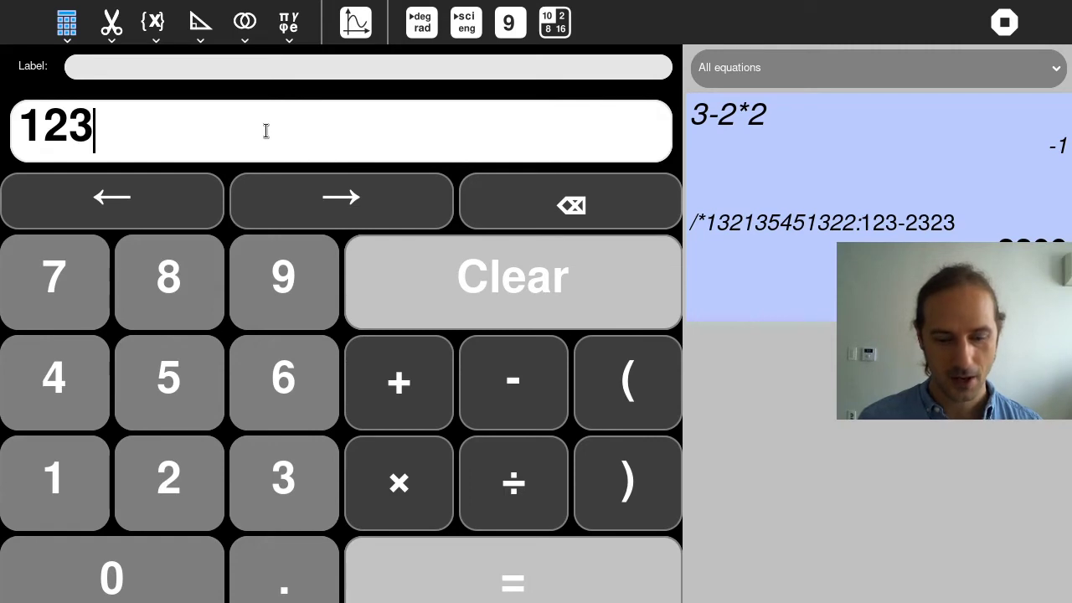
text(*-3)
key(Return)
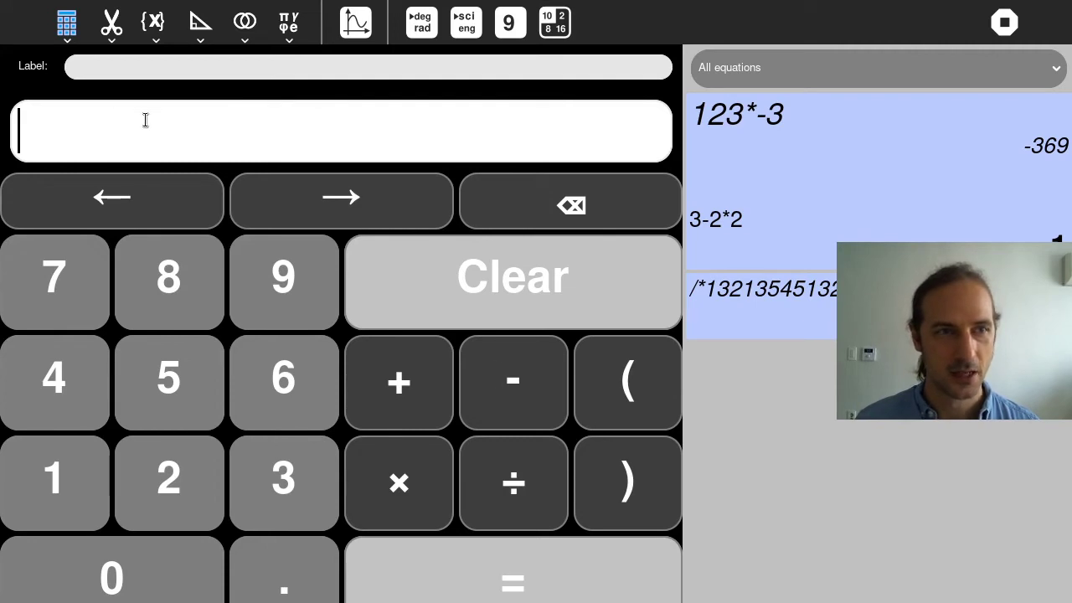
click(107, 30)
click(107, 30)
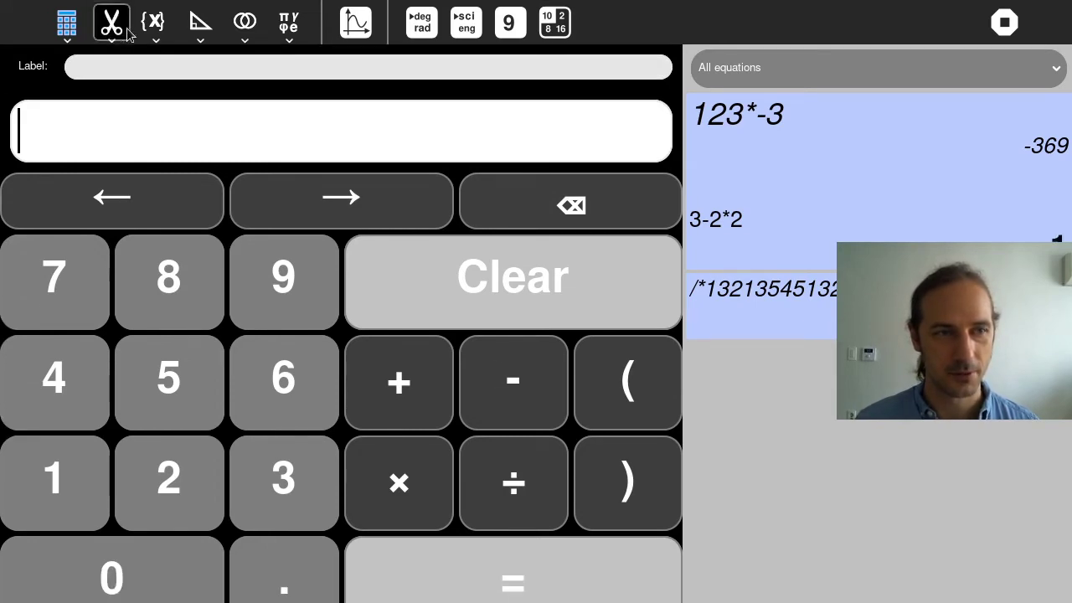
key(F3)
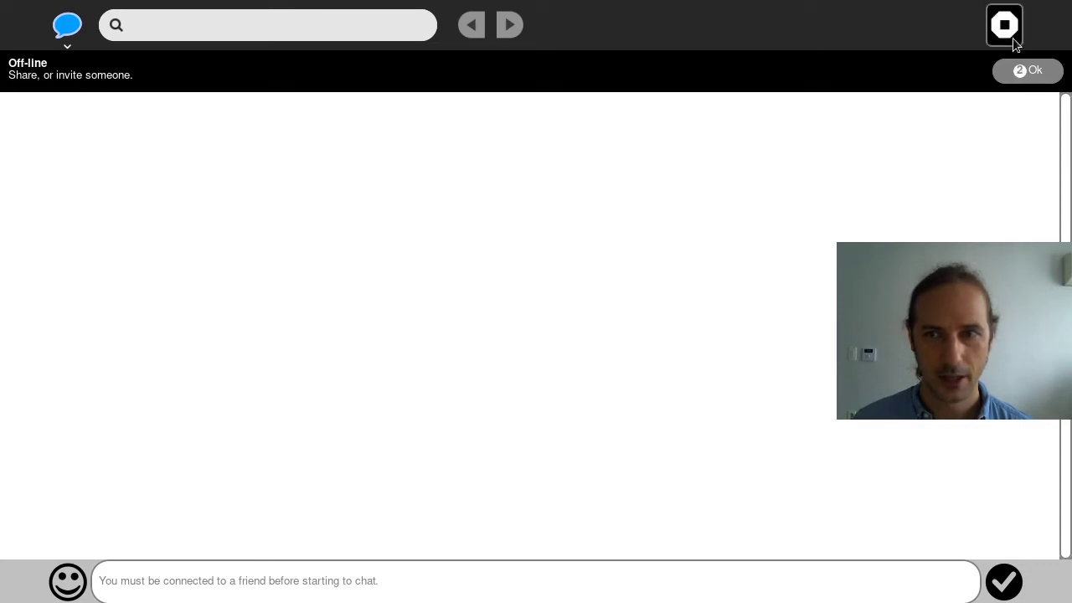
click(1025, 71)
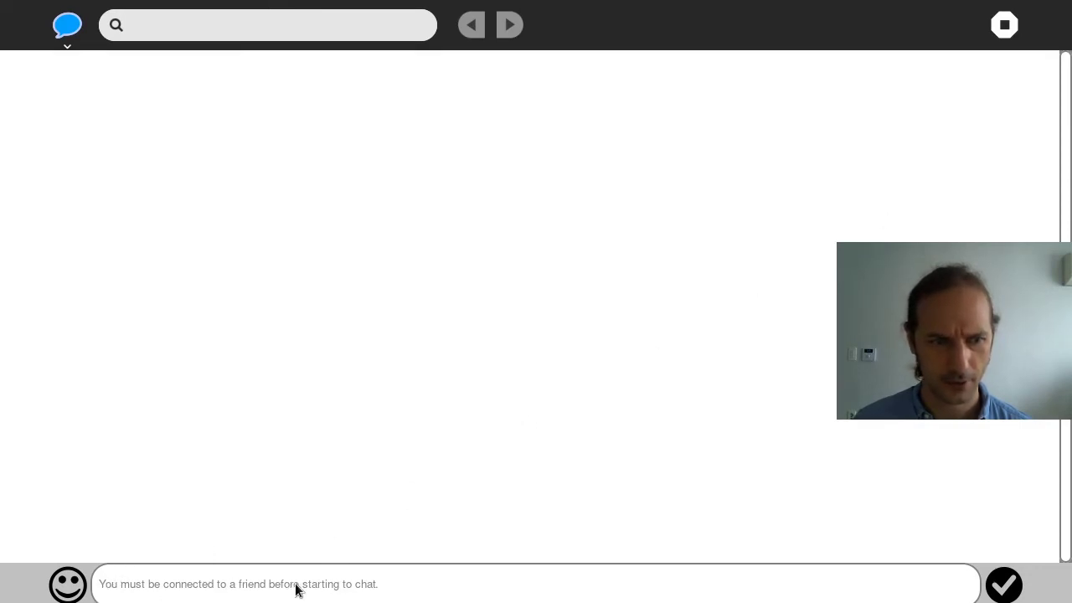
click(68, 46)
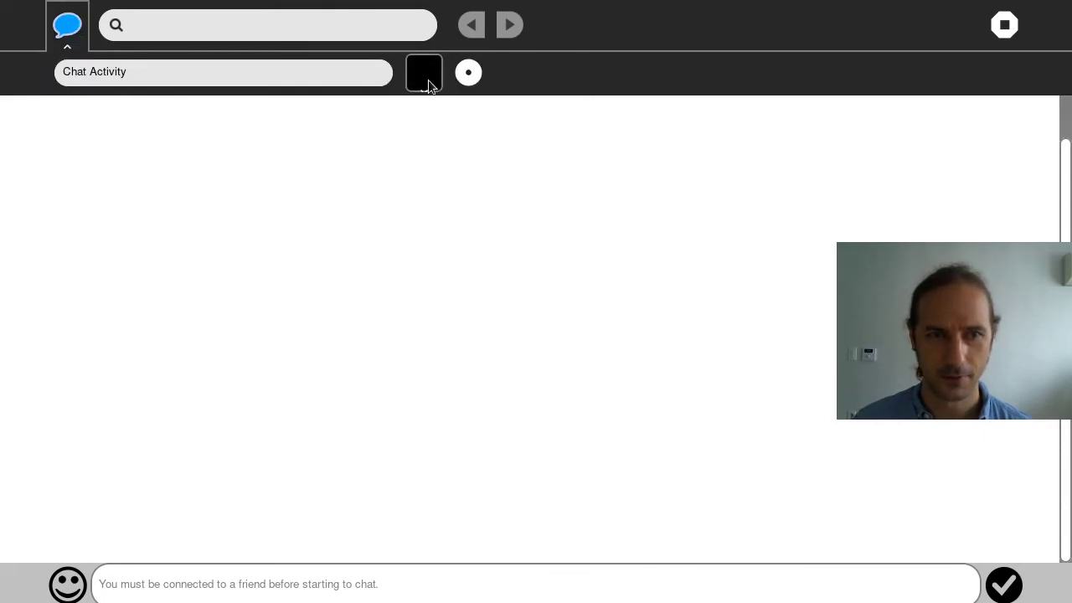
click(428, 80)
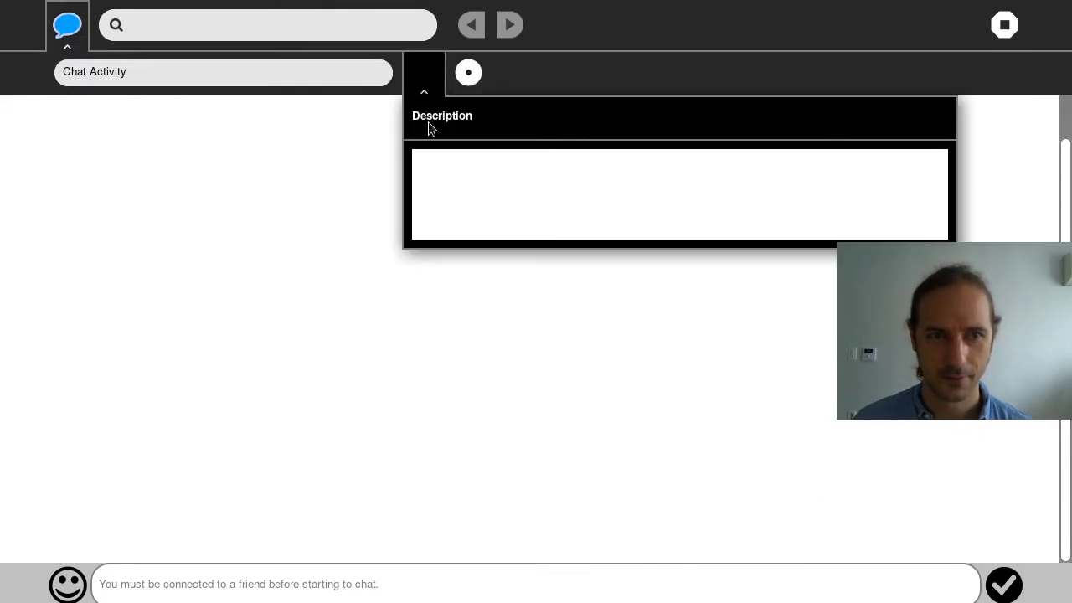
click(423, 77)
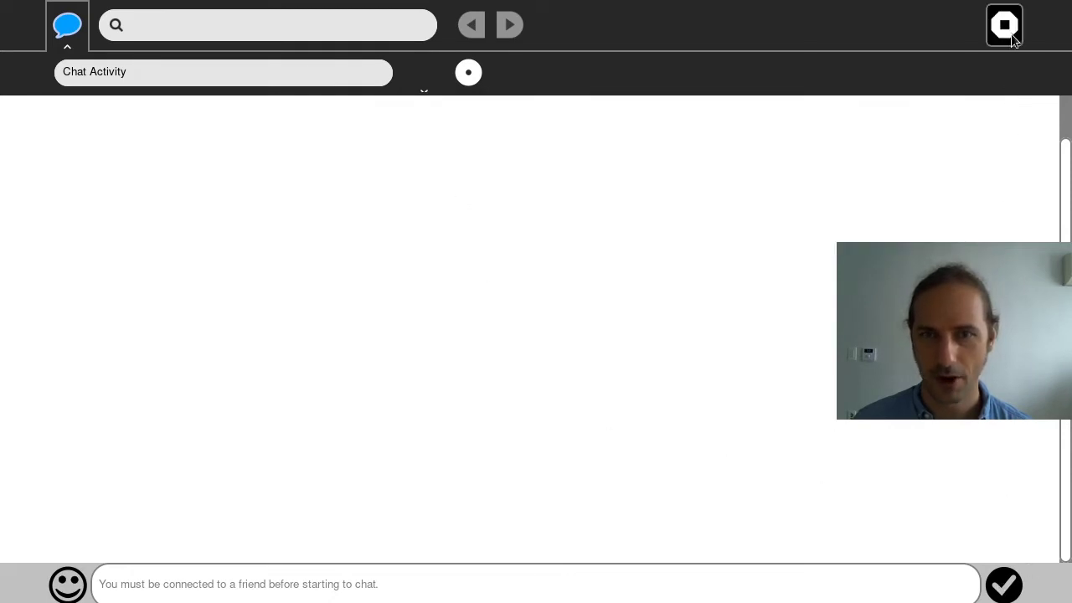
click(350, 26)
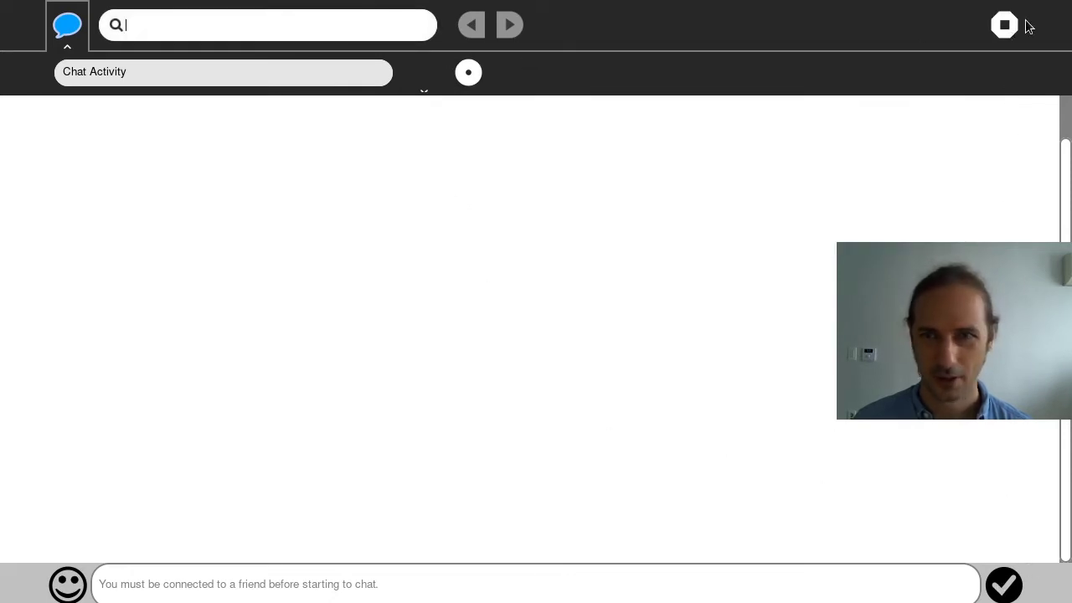
click(1008, 24)
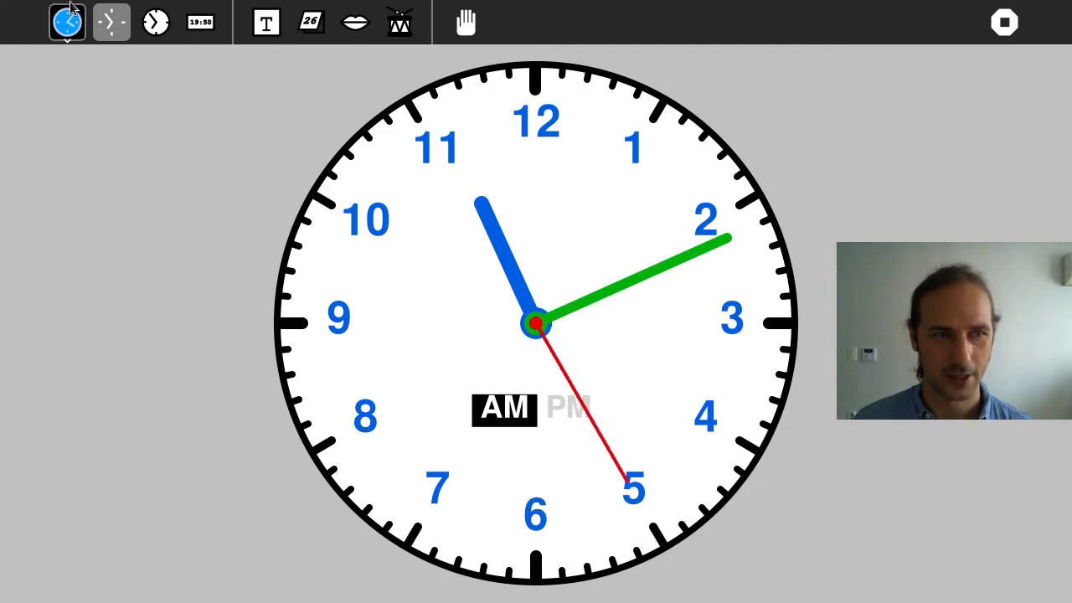
Cycle the Clock between nice and simple faces, show digital time in words, then close it
click(146, 27)
click(111, 25)
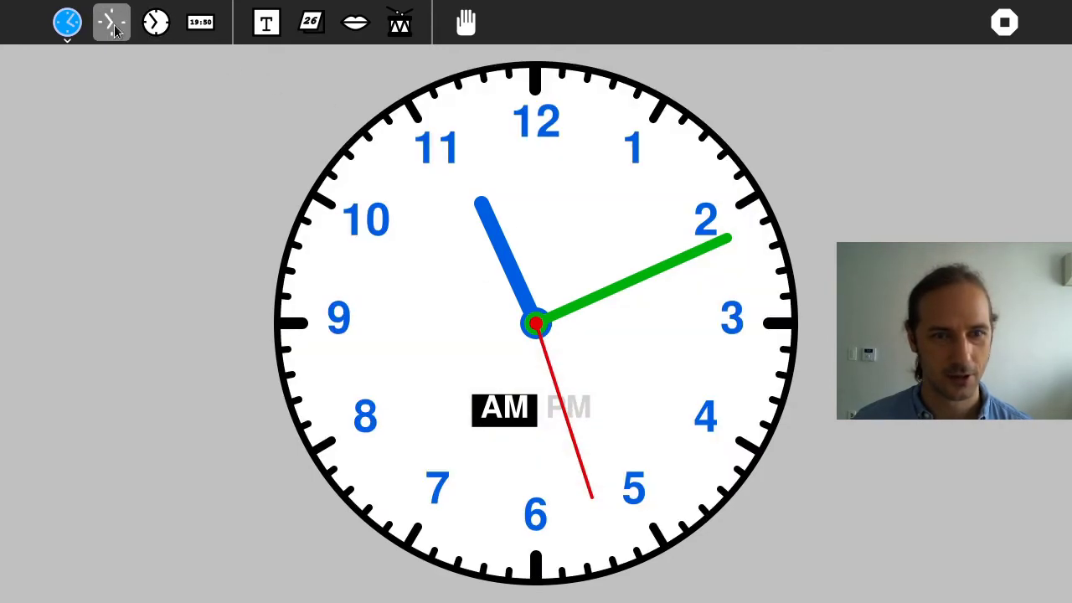
click(79, 25)
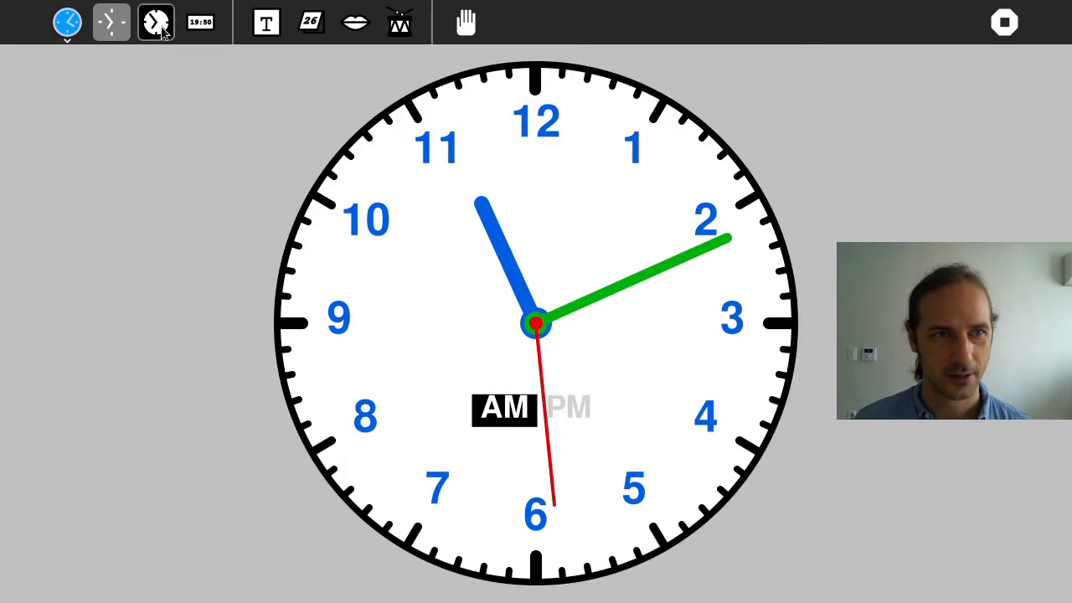
click(205, 28)
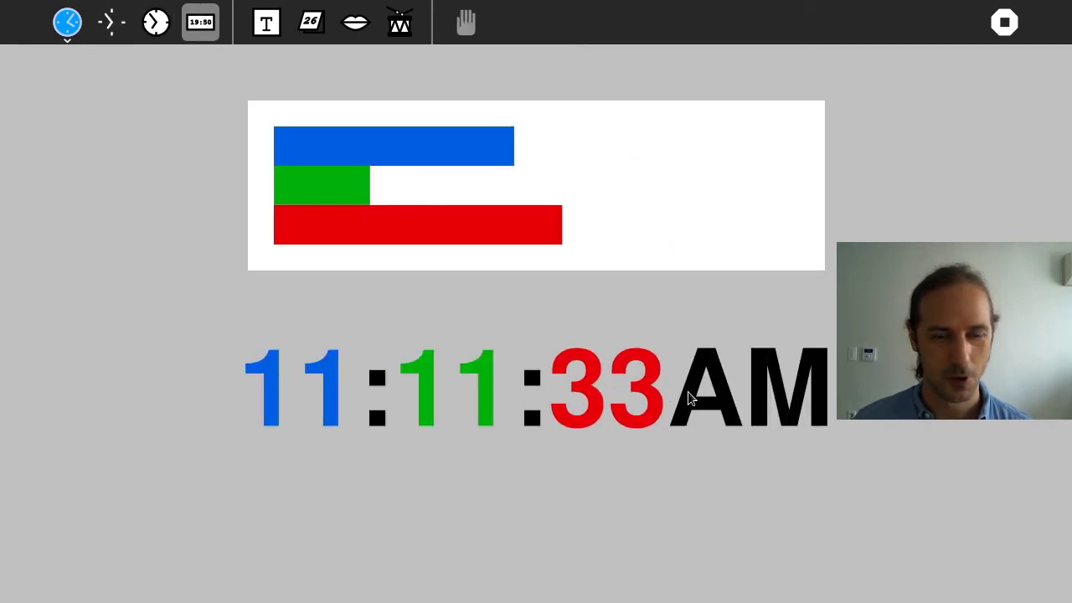
click(283, 25)
key(F3)
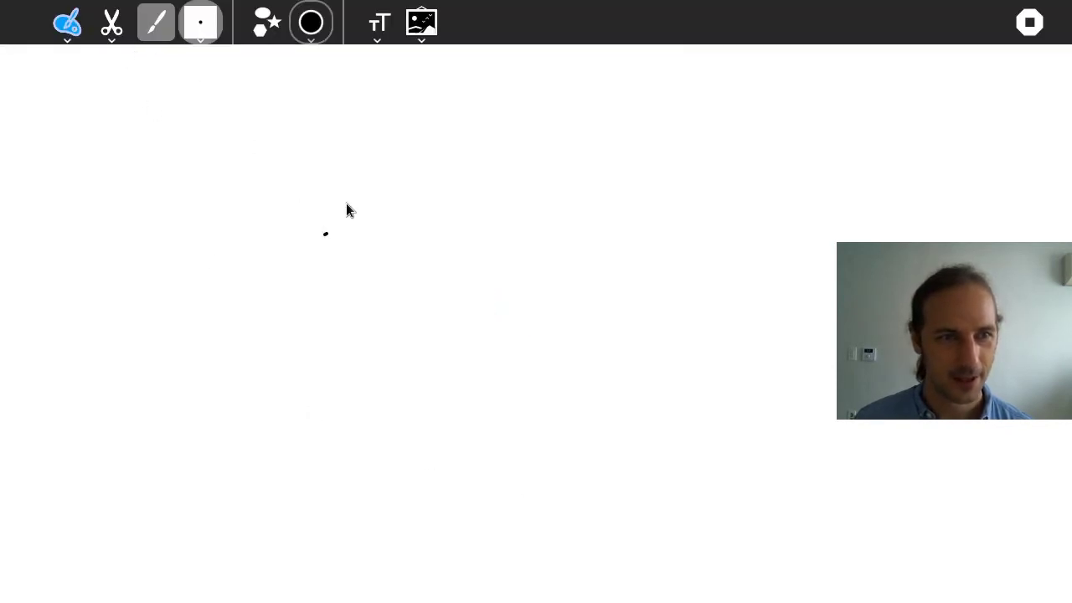
Draw a freehand scribble and three stars of varying sizes on the Paint canvas
mouse_move(382, 182)
mouse_down()
mouse_move(560, 475)
mouse_move(603, 271)
mouse_move(126, 369)
mouse_move(132, 139)
mouse_up()
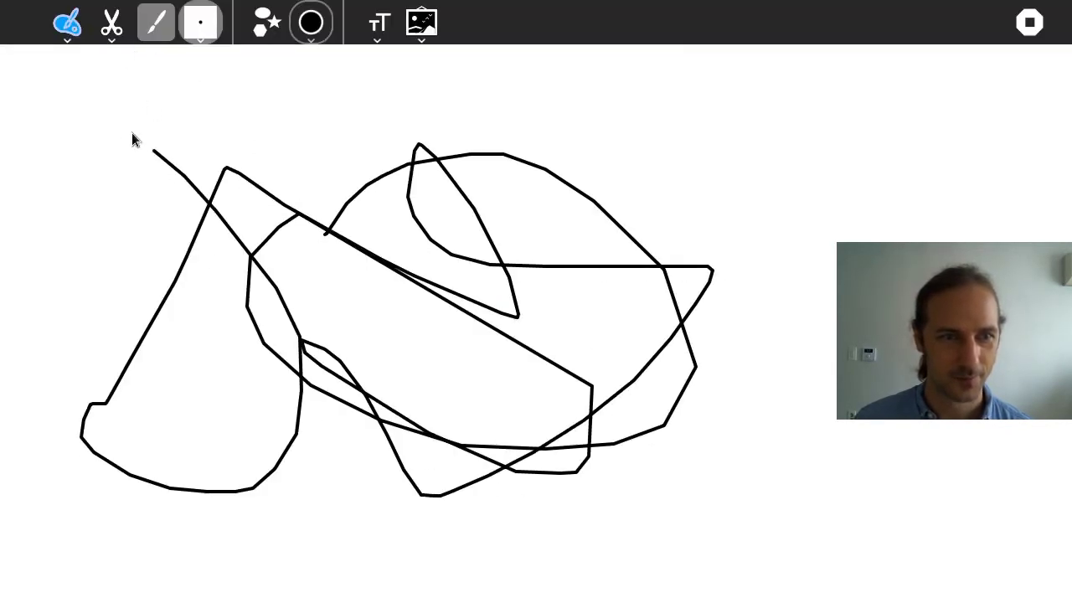
click(266, 21)
click(289, 317)
drag(730, 190, 682, 268)
drag(799, 402, 682, 301)
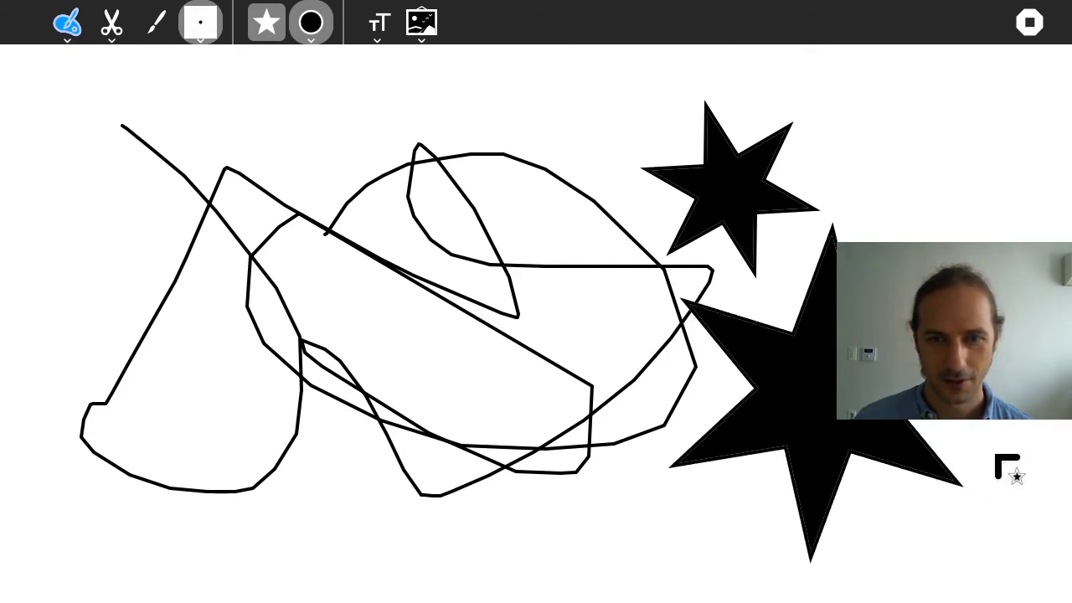
drag(312, 410, 249, 454)
Draw two arrows, one at upper left and one near the middle, then stop Paint
click(279, 16)
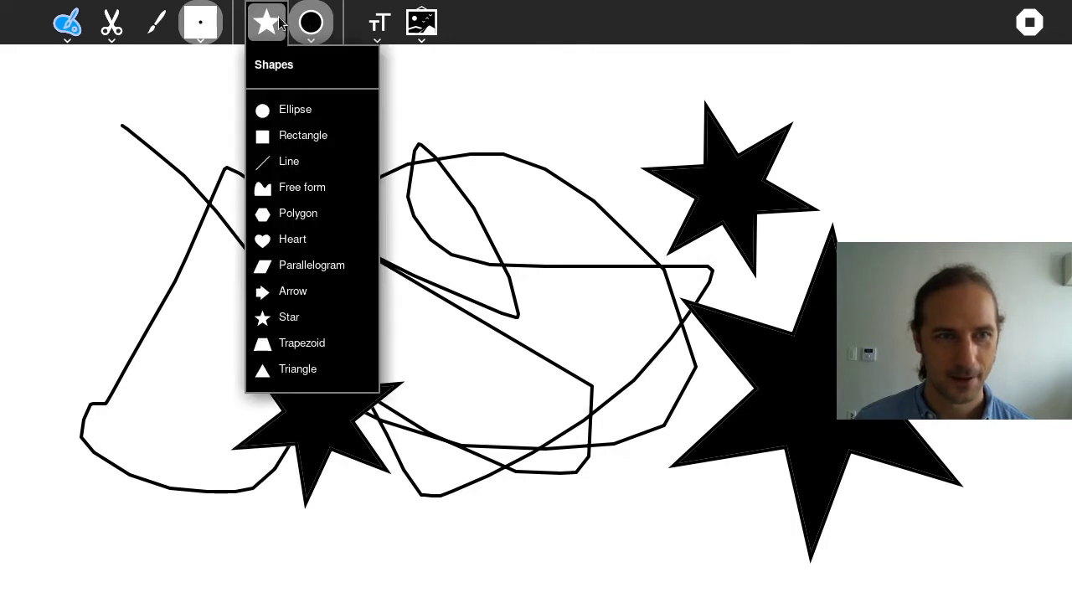
click(313, 287)
drag(209, 162, 304, 99)
drag(604, 235, 681, 282)
click(1029, 22)
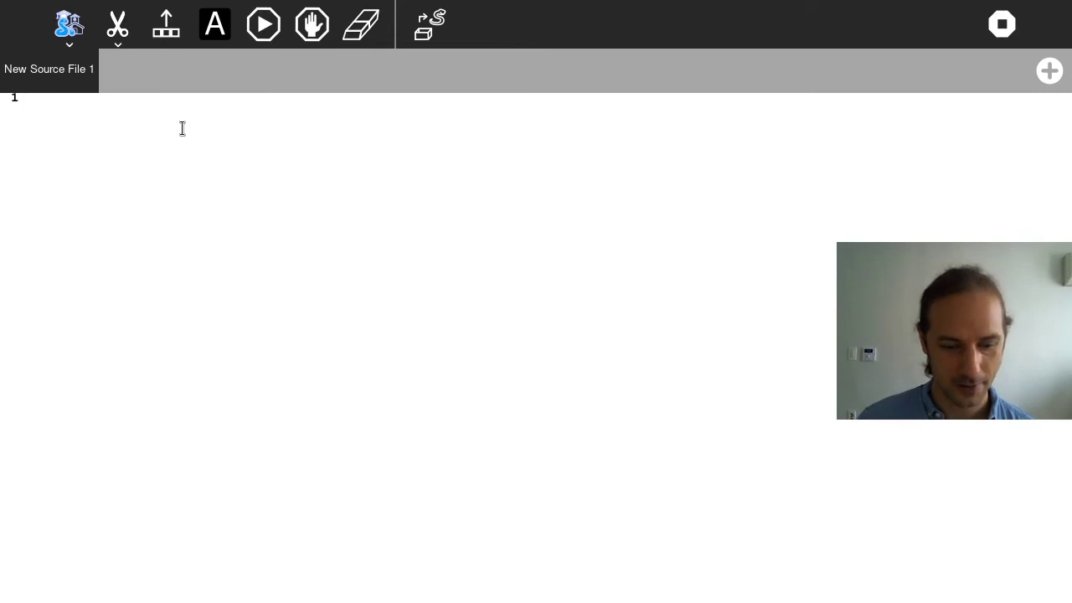
Write print("python") and add a 'for i in range(4)' line above it
text(nt("pytho)
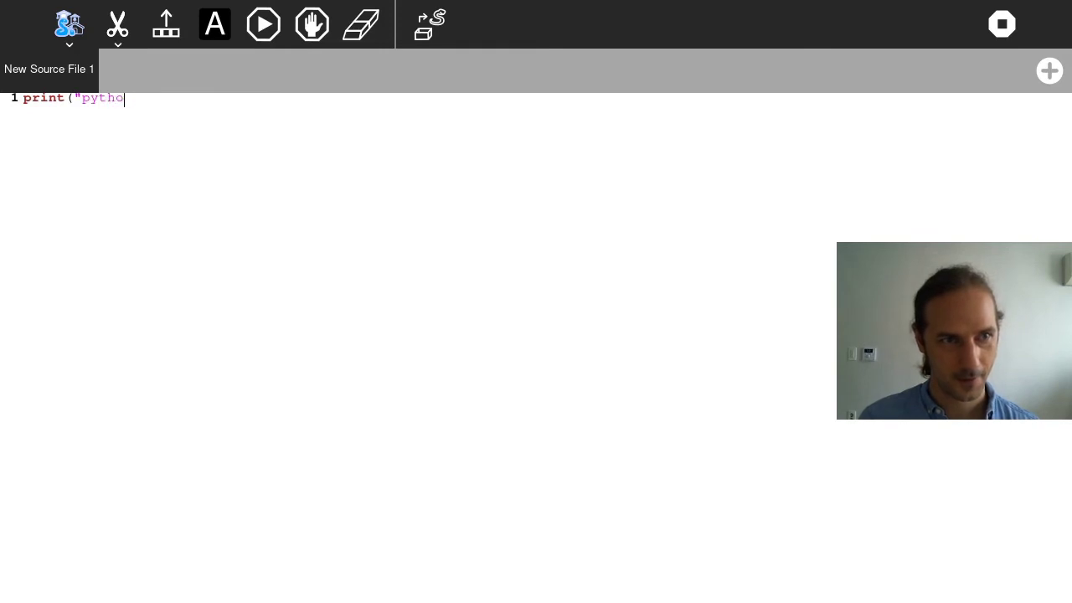
text(n"))
key(Return)
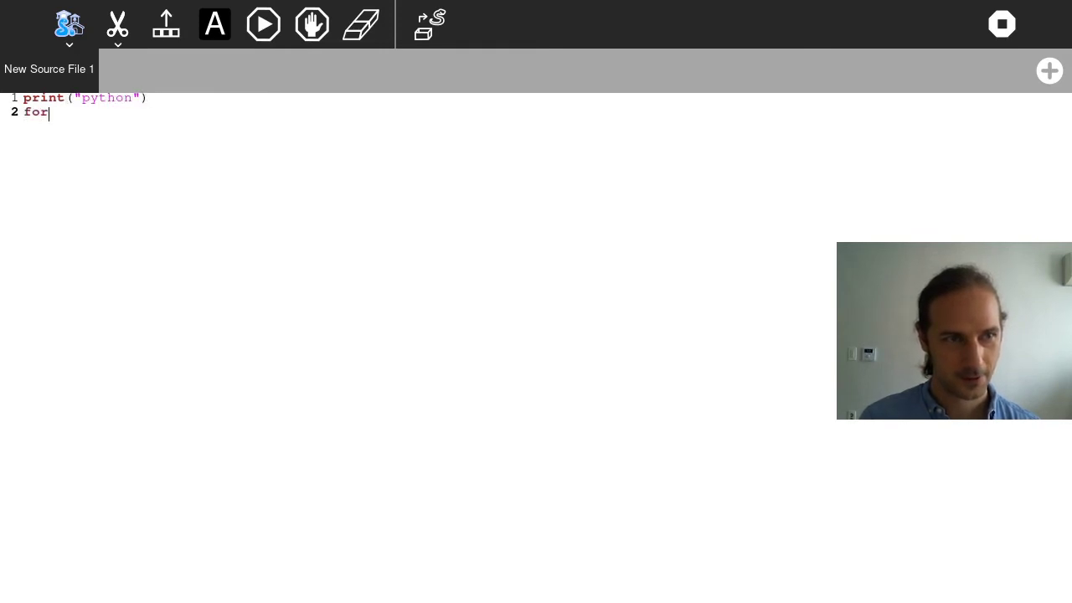
key(BackSpace)
key(Home)
key(Return)
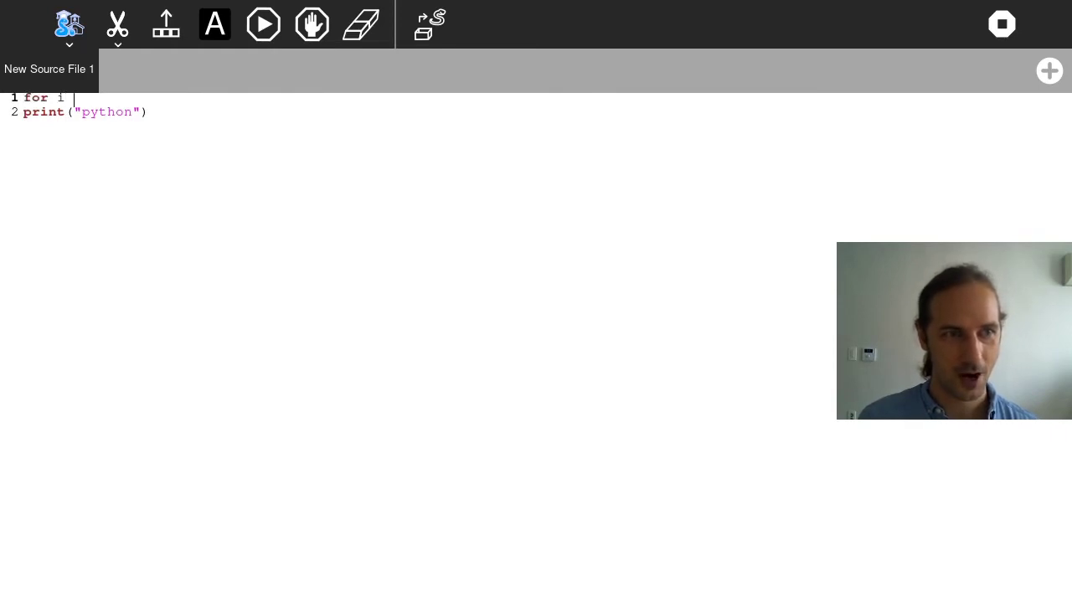
text(for i in range(4))
Indent the print under the loop, add the colon, run it for four python lines, then close Pippy
key(Down)
key(Home)
key(Tab)
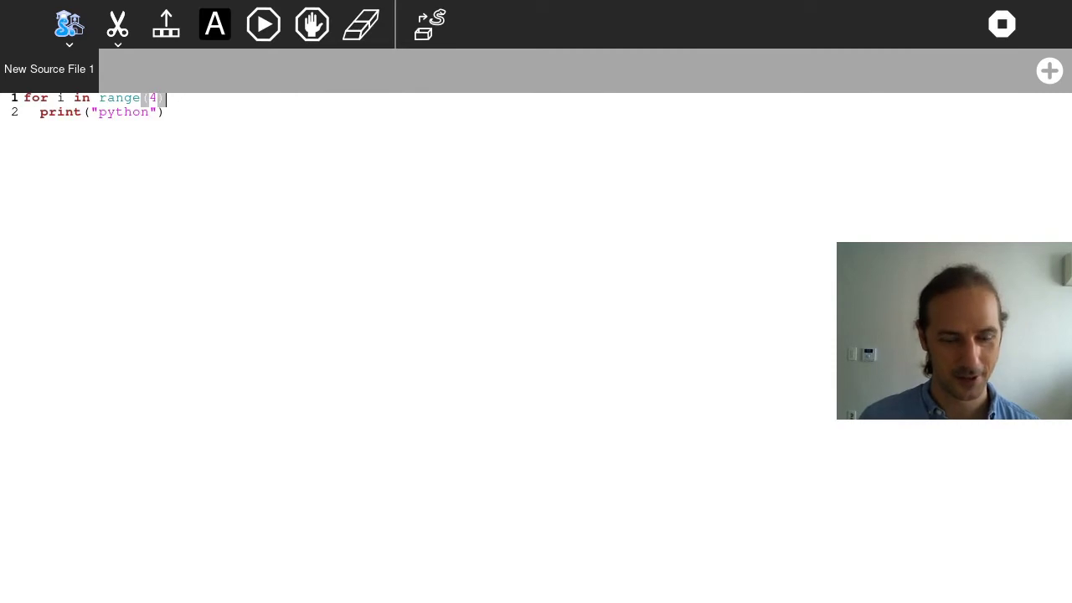
text(:)
key(Down)
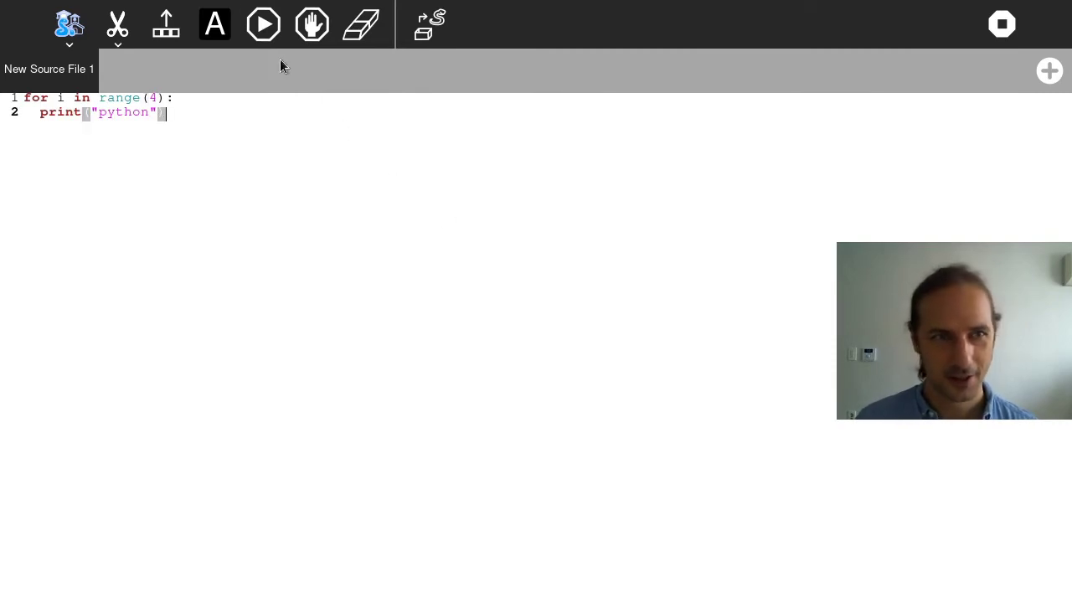
click(277, 34)
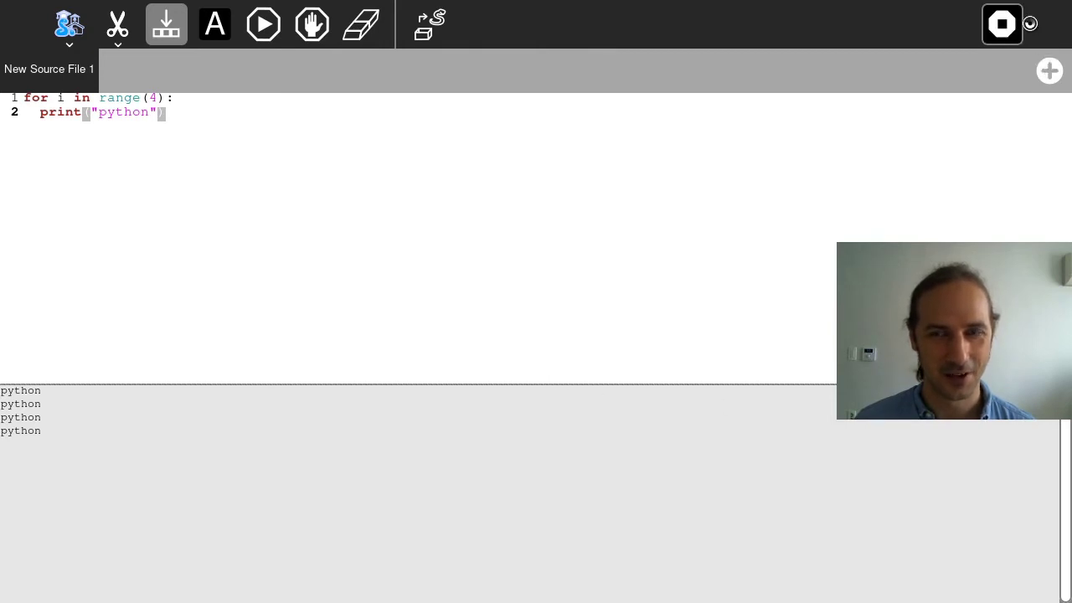
click(1020, 22)
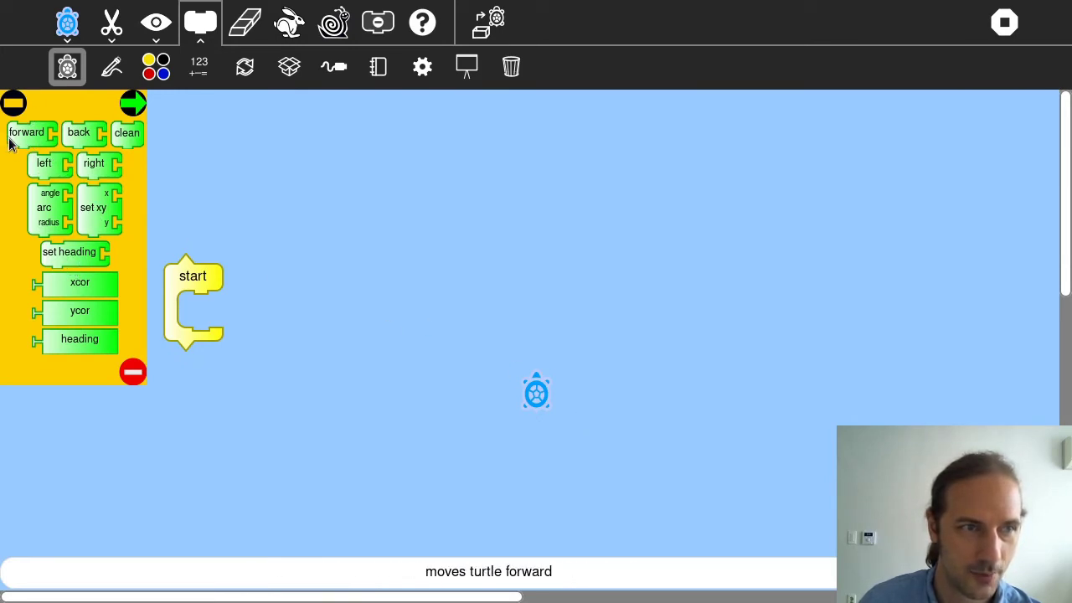
Stack forward 100 and left 90 under start, run it three times for staircase steps, then quit with F3
drag(18, 142, 198, 314)
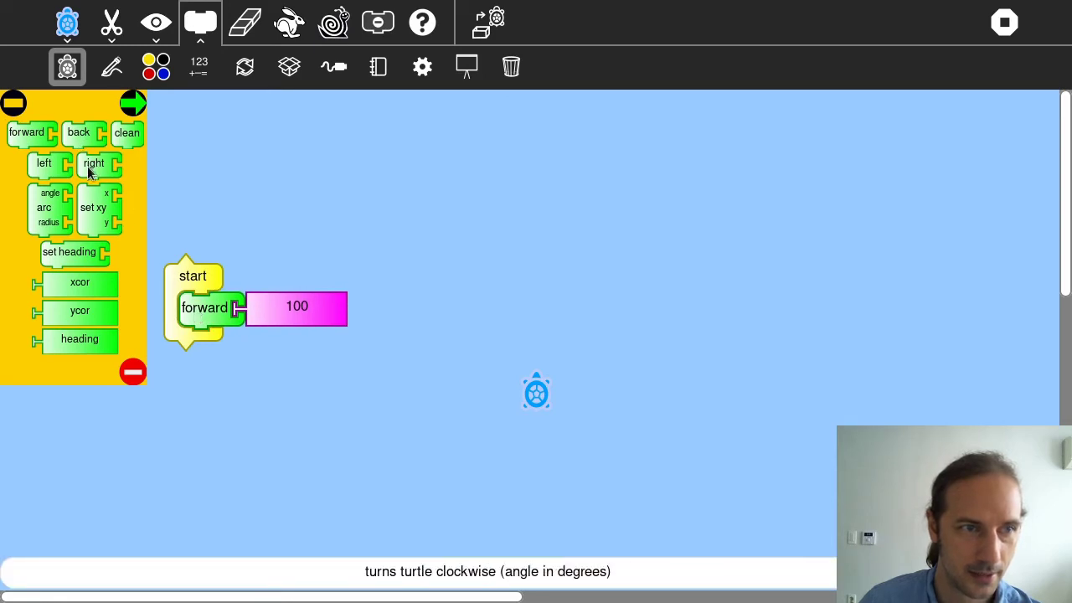
drag(50, 164, 246, 252)
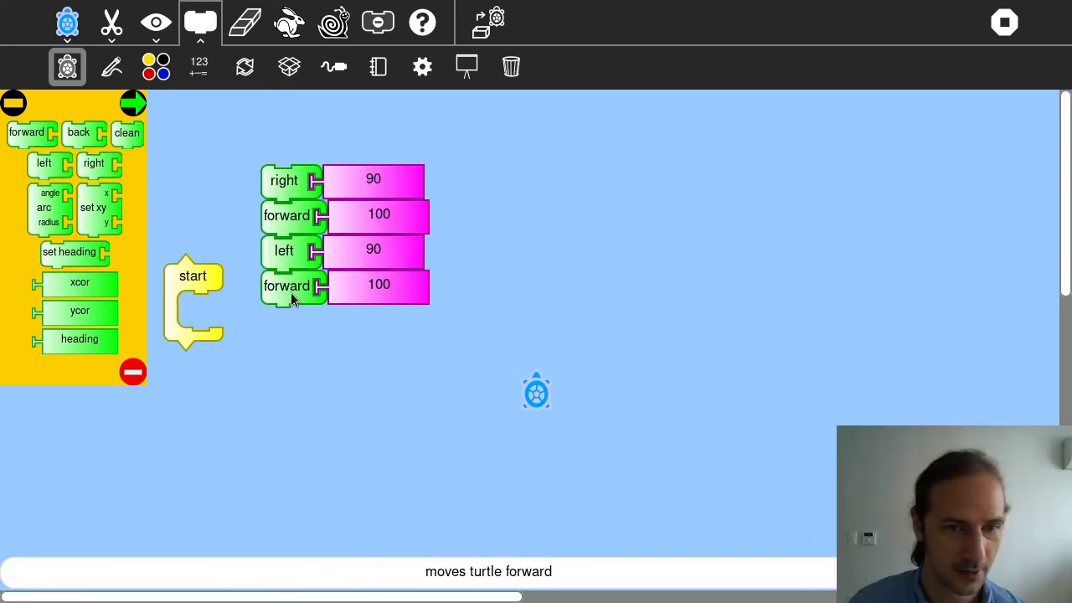
click(290, 292)
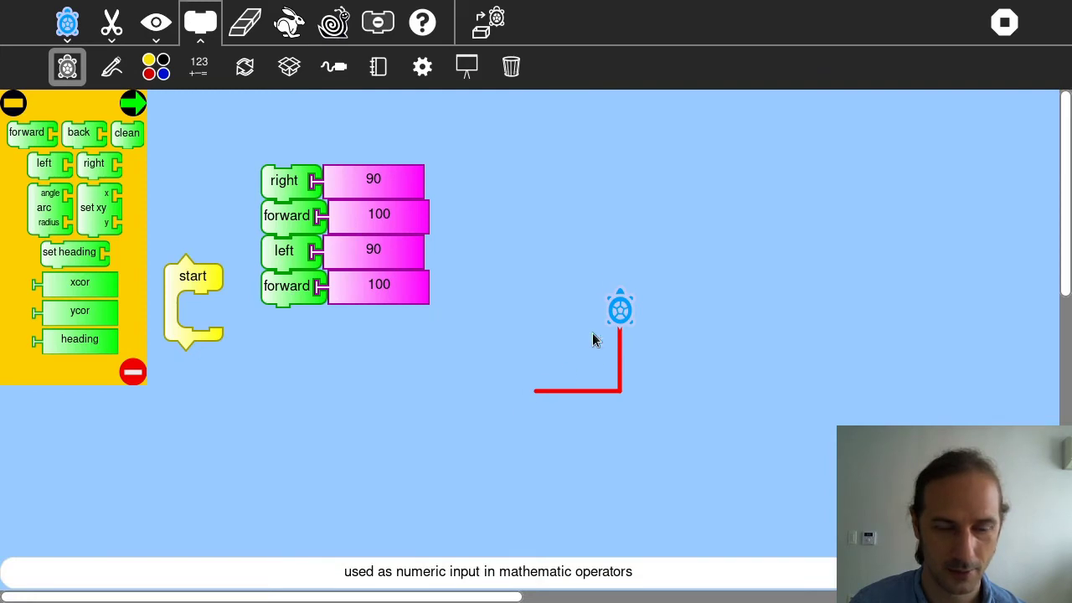
click(289, 279)
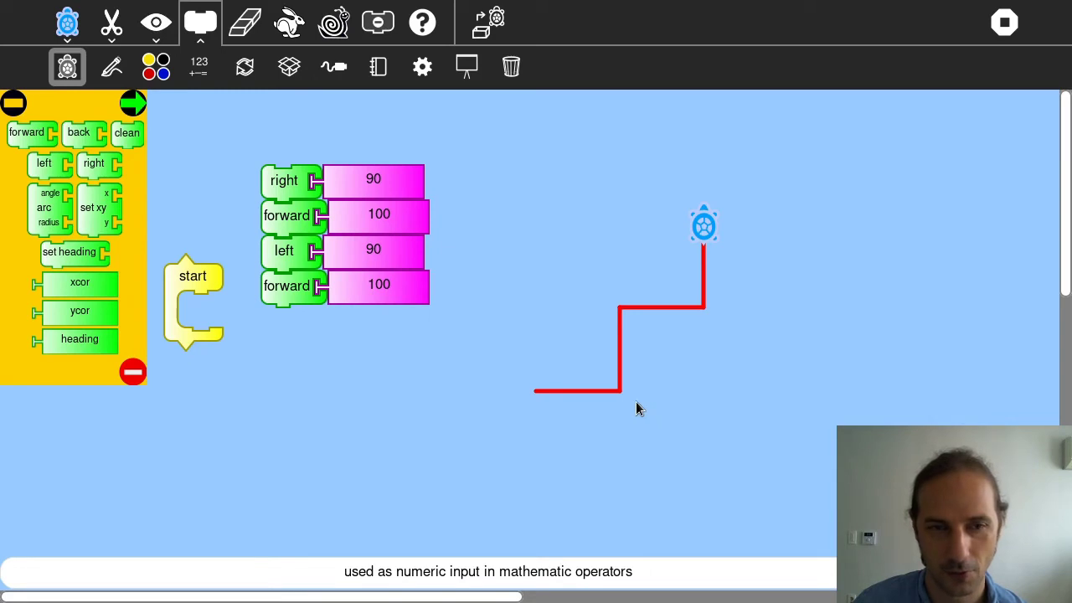
click(286, 180)
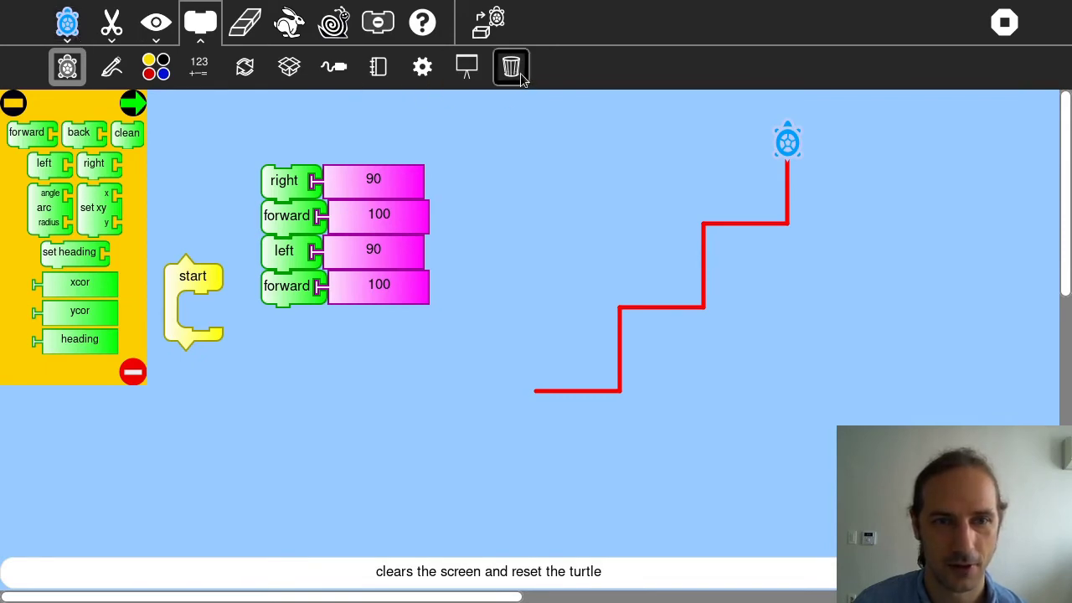
key(F3)
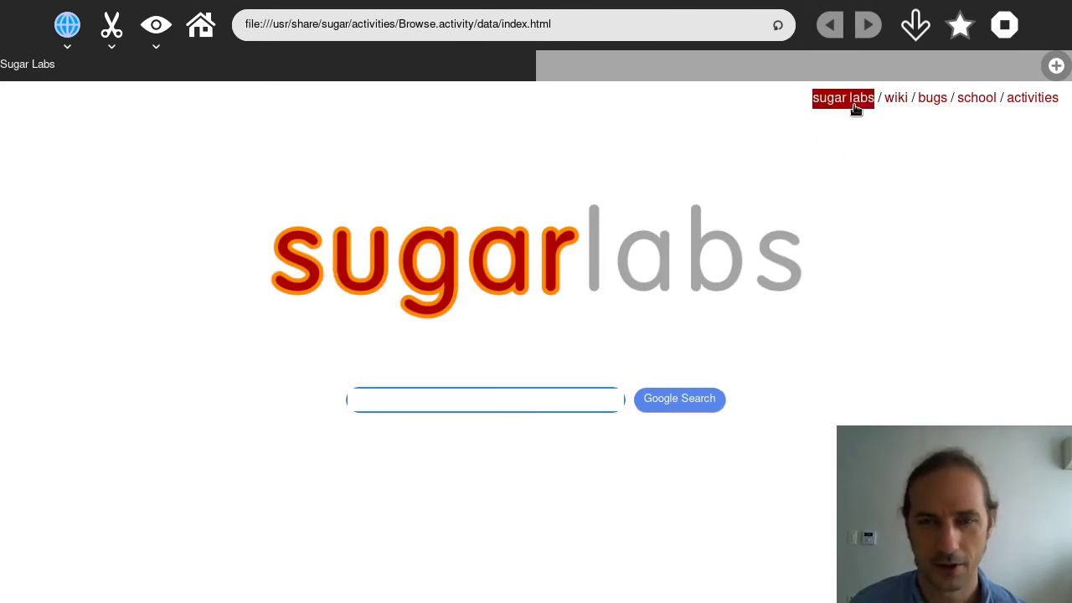
Follow the wiki link from the Sugar Labs start page, then open the wiki's Activity pages
click(896, 100)
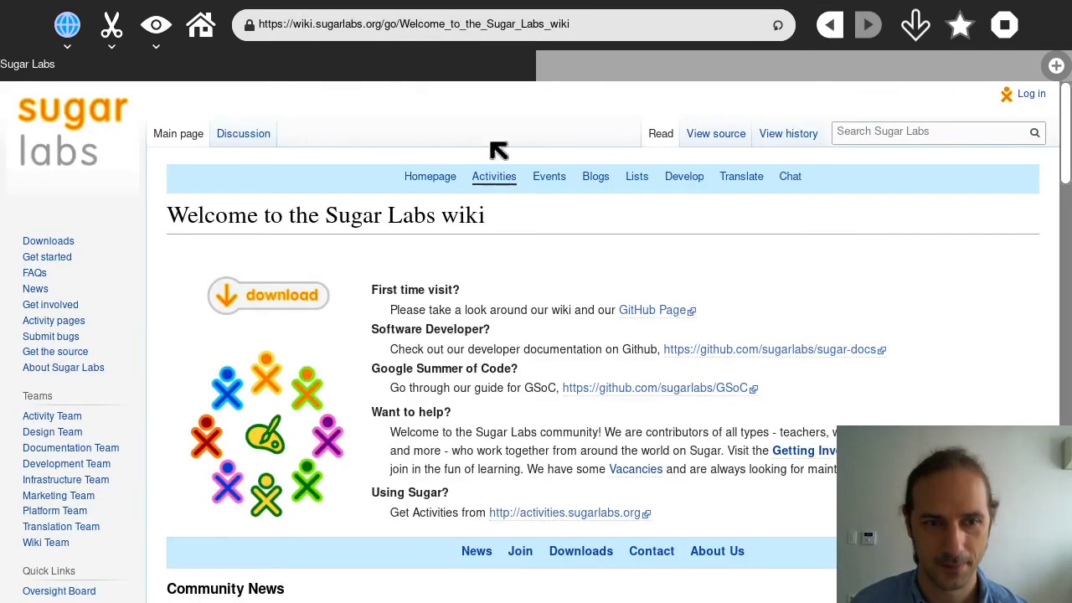
scroll(415, 376, down, 5)
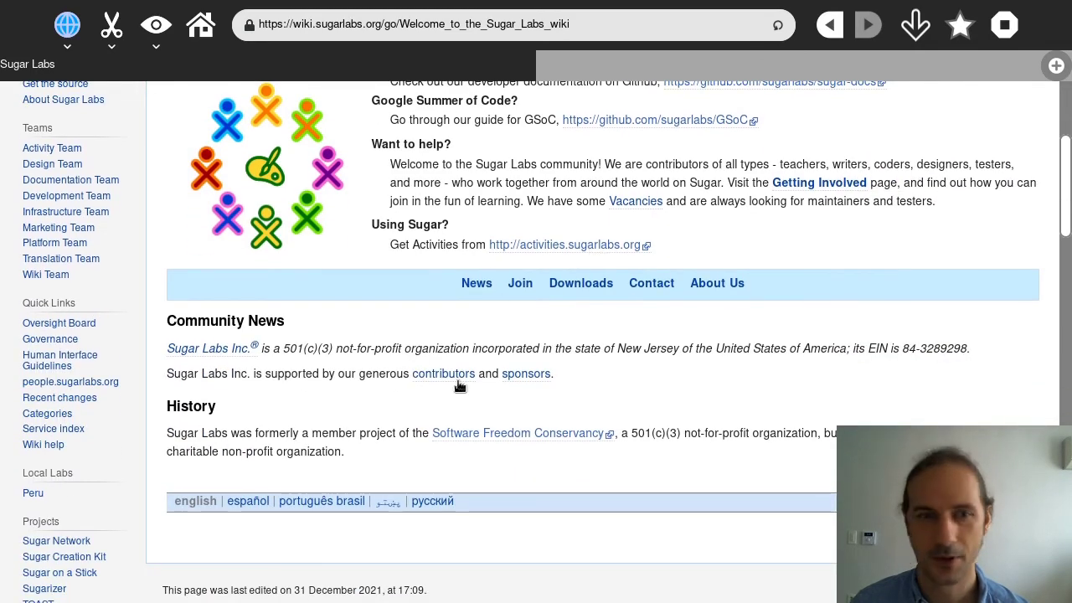
scroll(305, 452, up, 5)
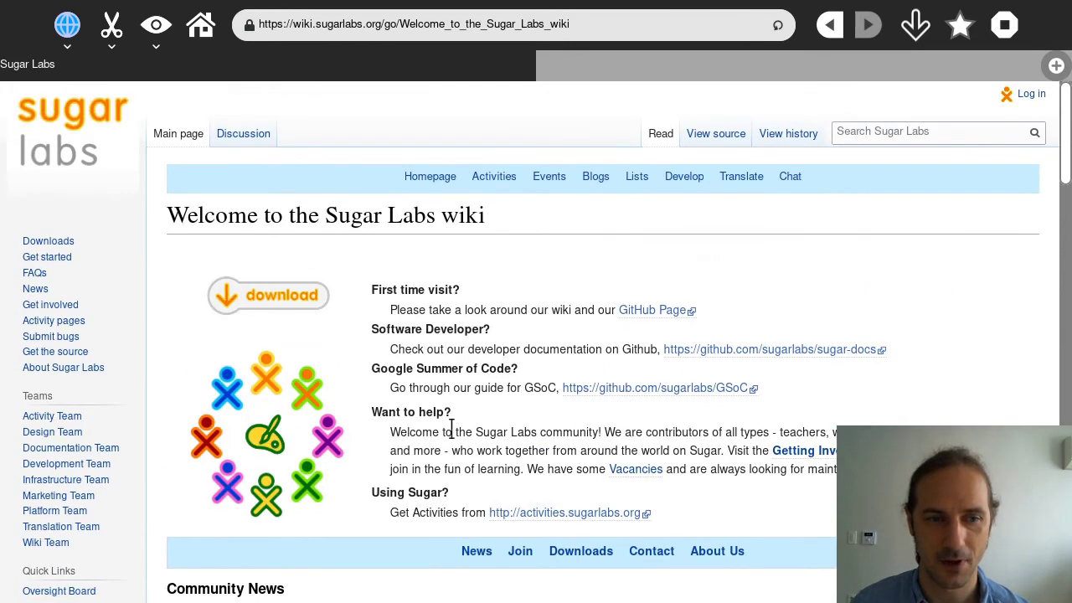
scroll(347, 402, down, 3)
scroll(352, 402, down, 2)
scroll(354, 402, up, 5)
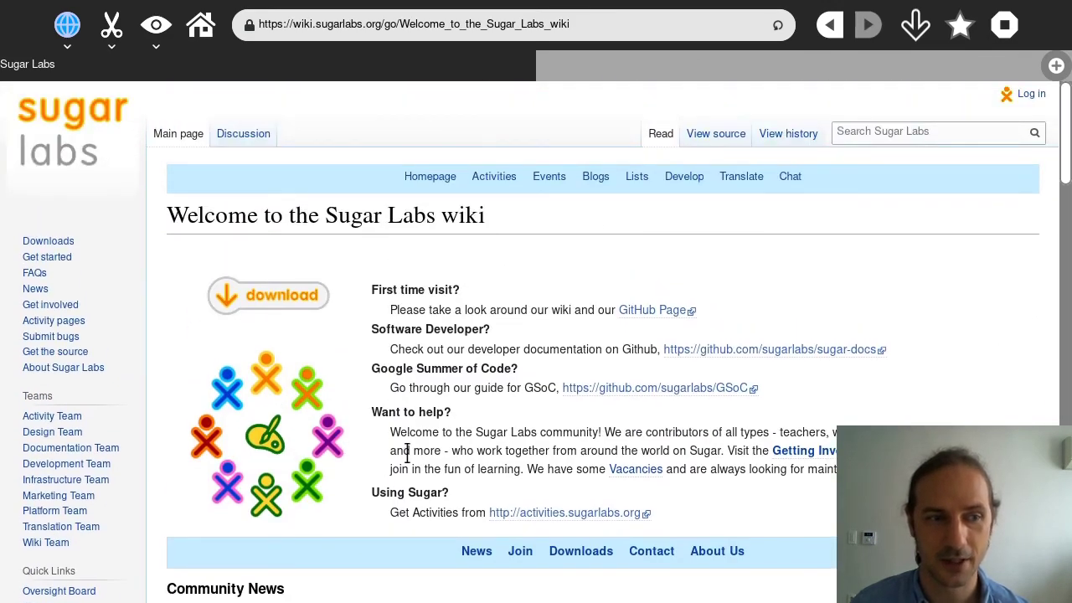
click(75, 321)
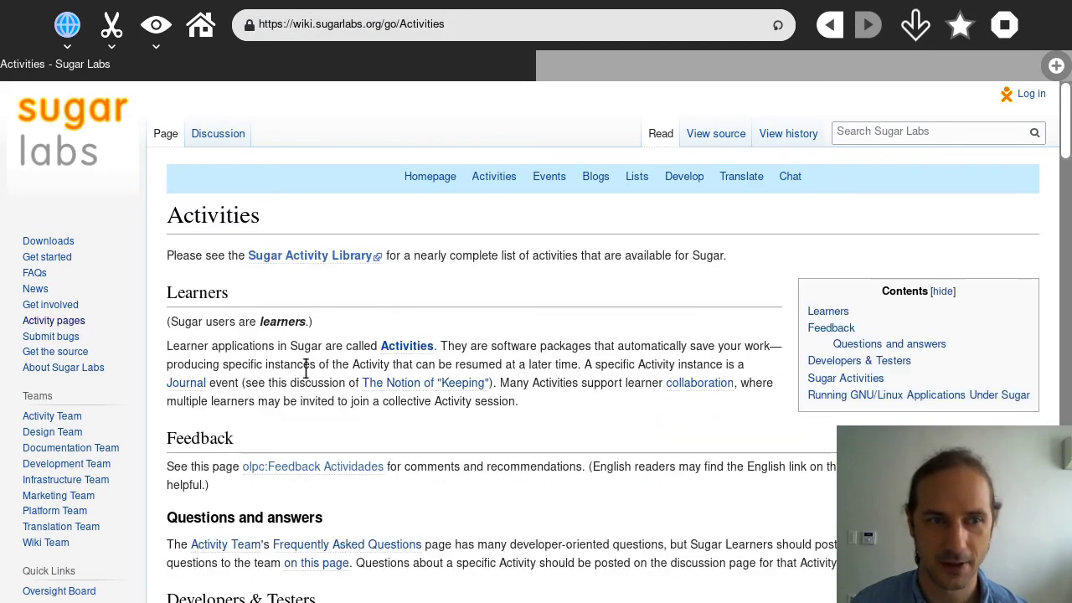
scroll(519, 359, down, 1)
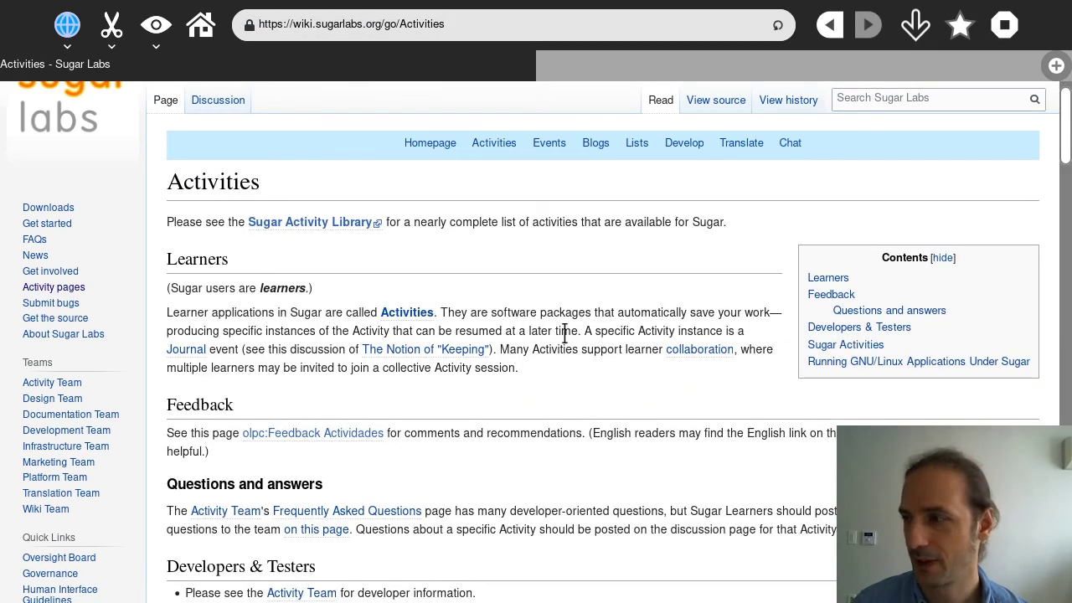
Close Browse and switch Home to list view showing each activity's category and version
click(999, 39)
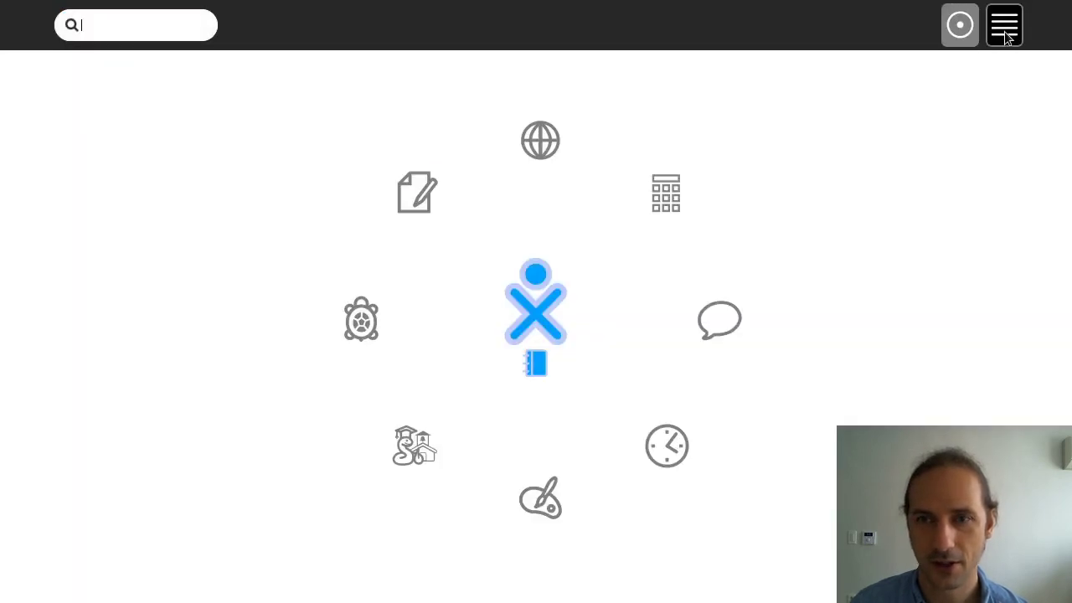
click(1004, 32)
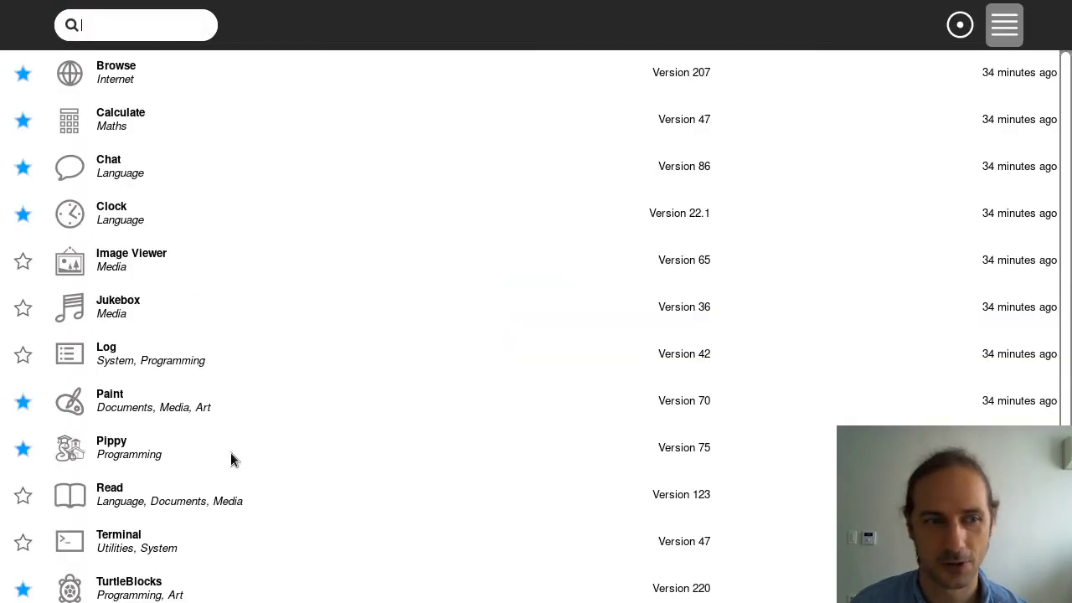
scroll(218, 502, down, 1)
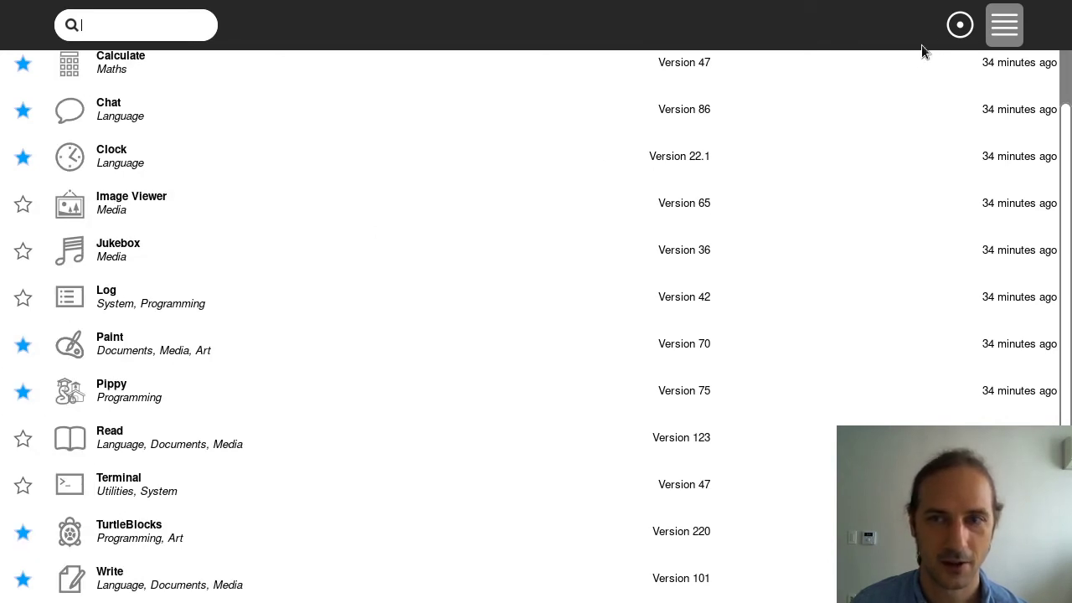
click(957, 32)
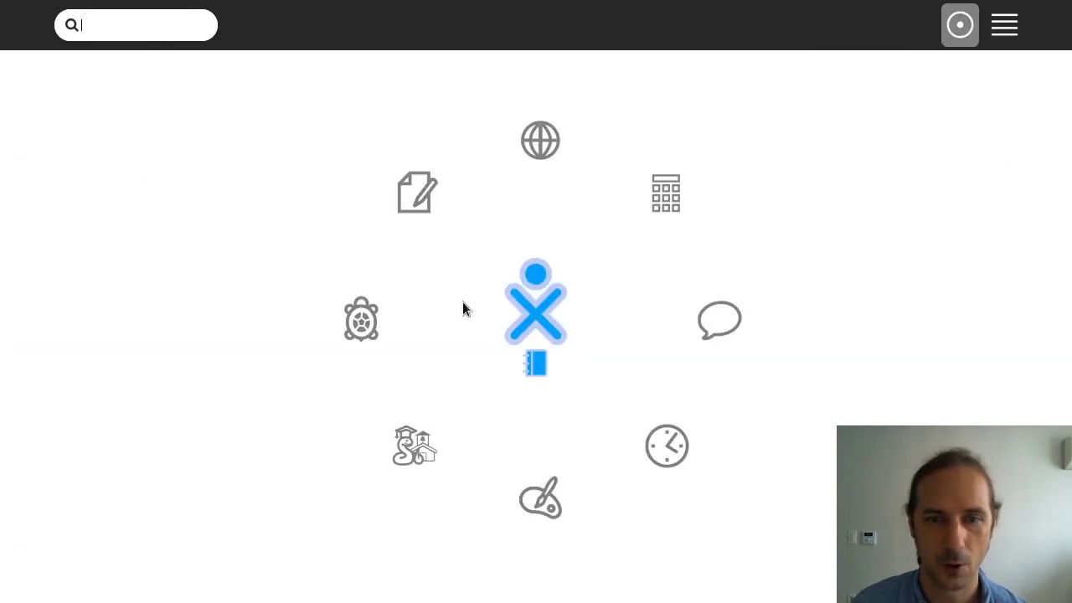
click(1005, 25)
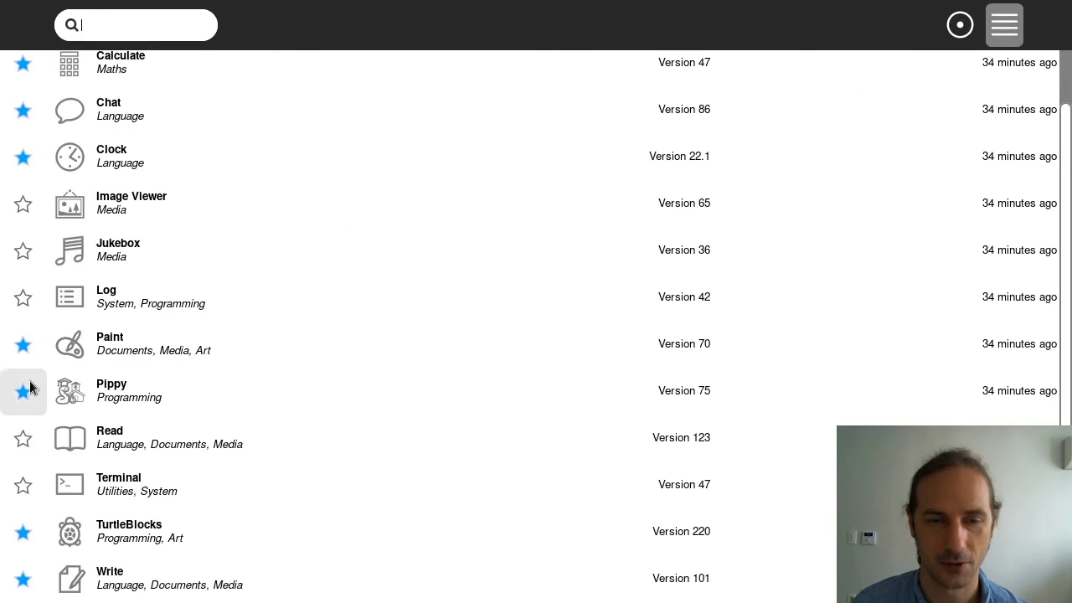
scroll(199, 429, up, 2)
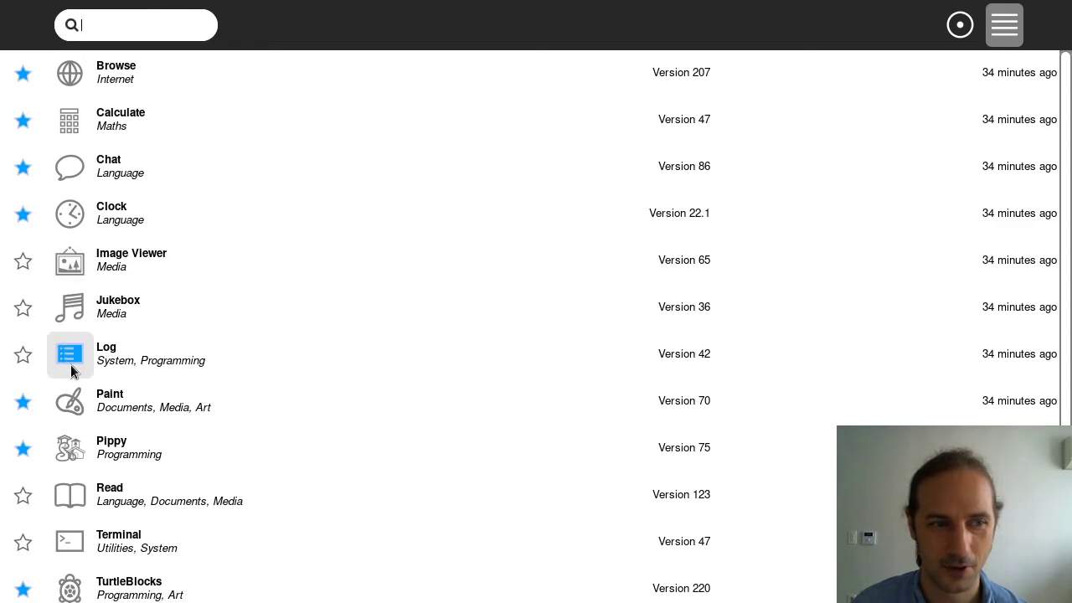
mouse_move(75, 362)
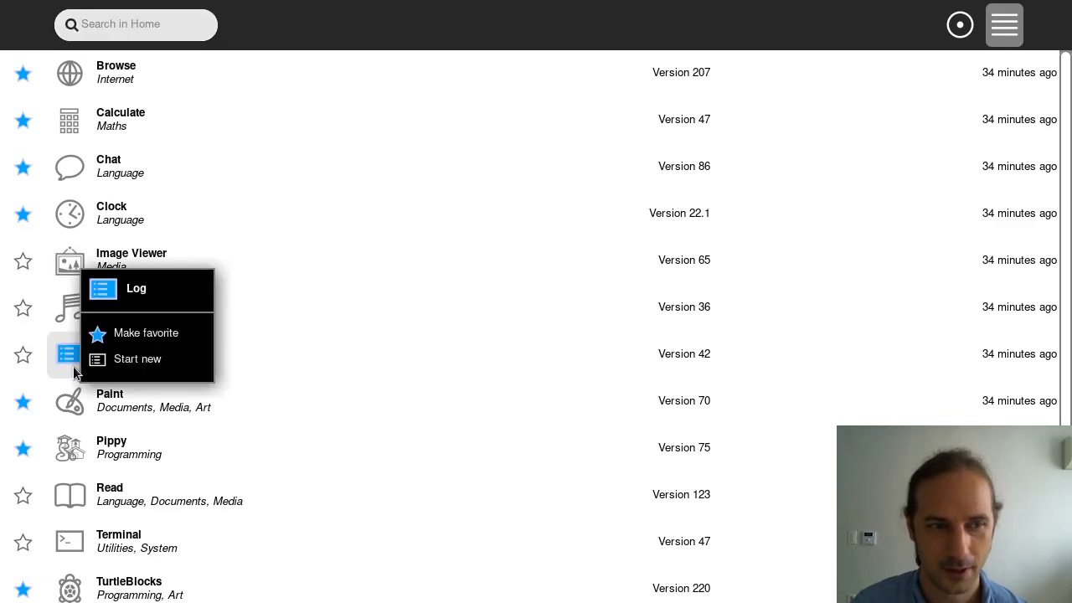
Start Terminal and run neofetch (not found) and uname (Linux)
click(78, 536)
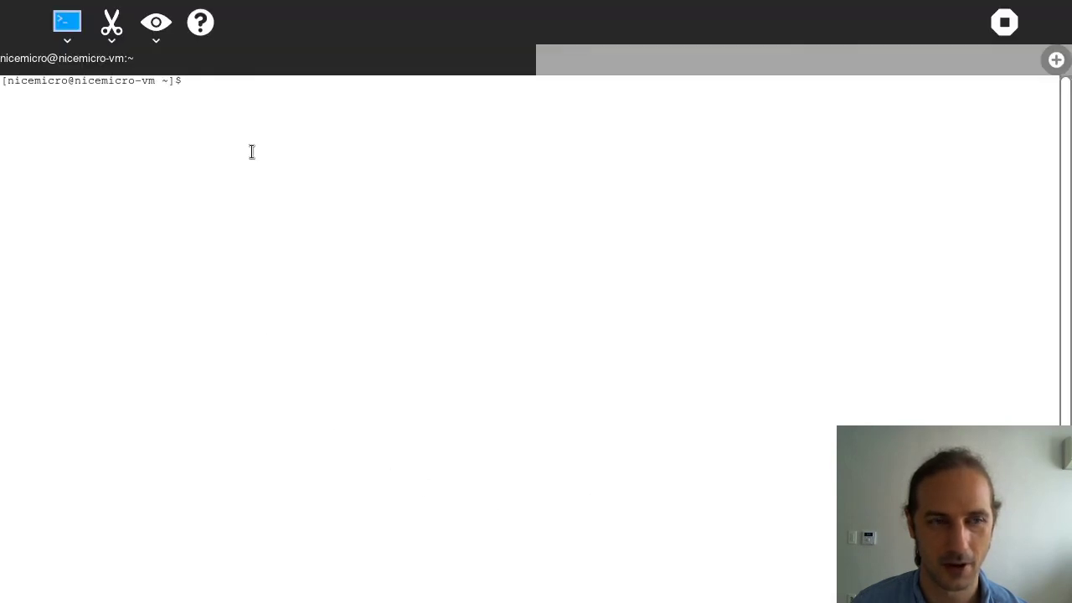
text(neo)
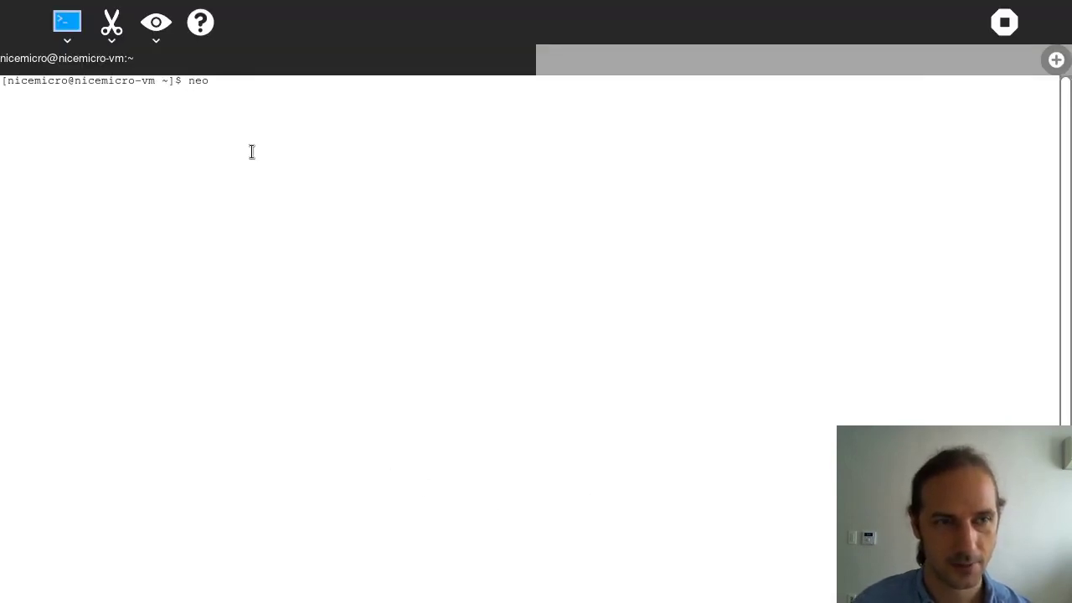
text(fetch)
key(Return)
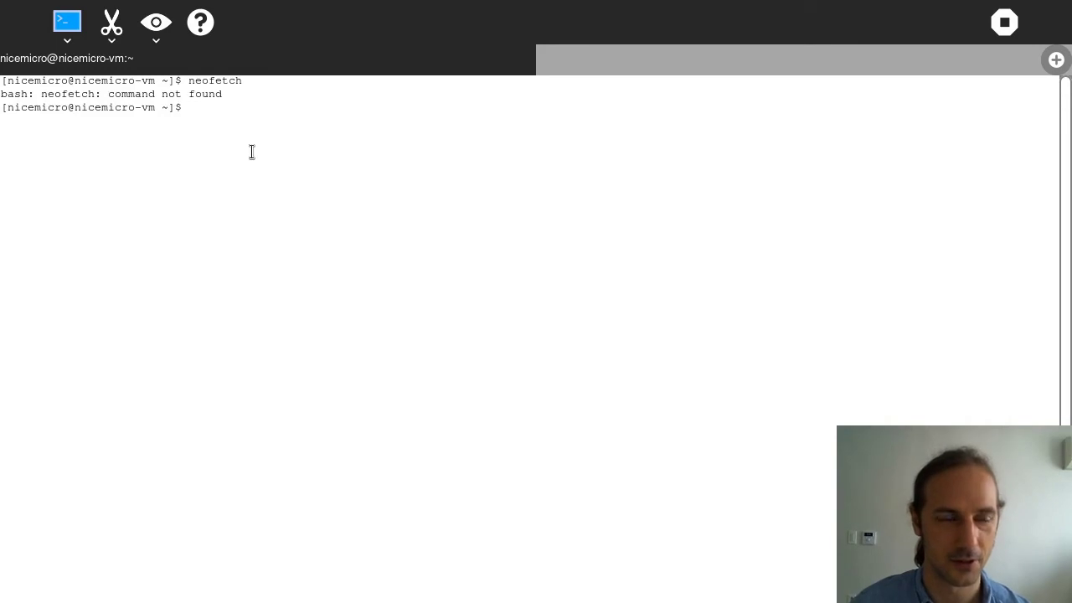
text(uname)
key(Return)
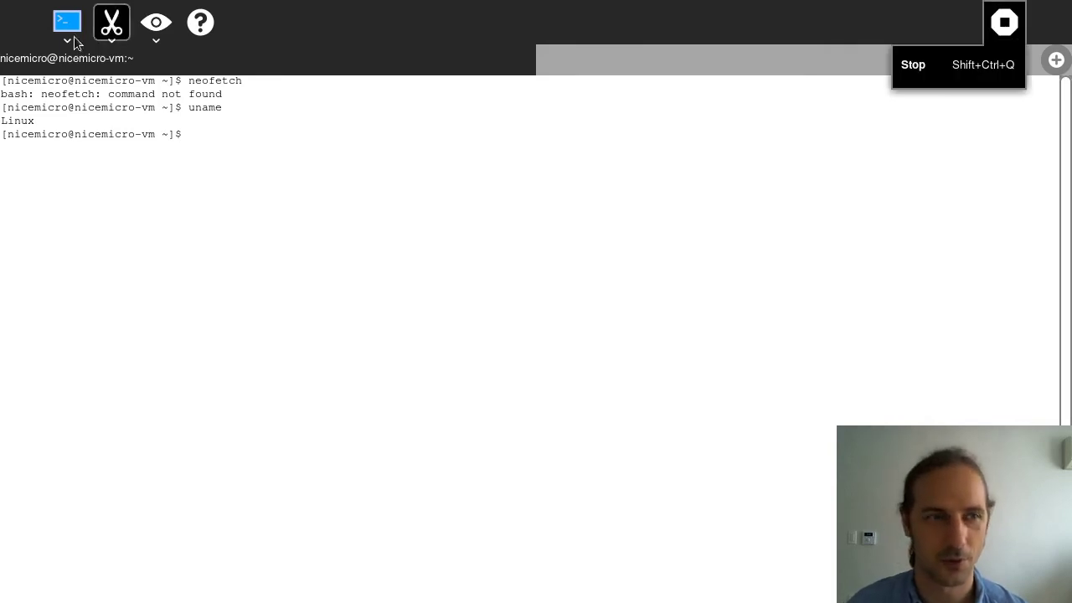
Switch the terminal to the dark theme, then close Terminal
click(160, 27)
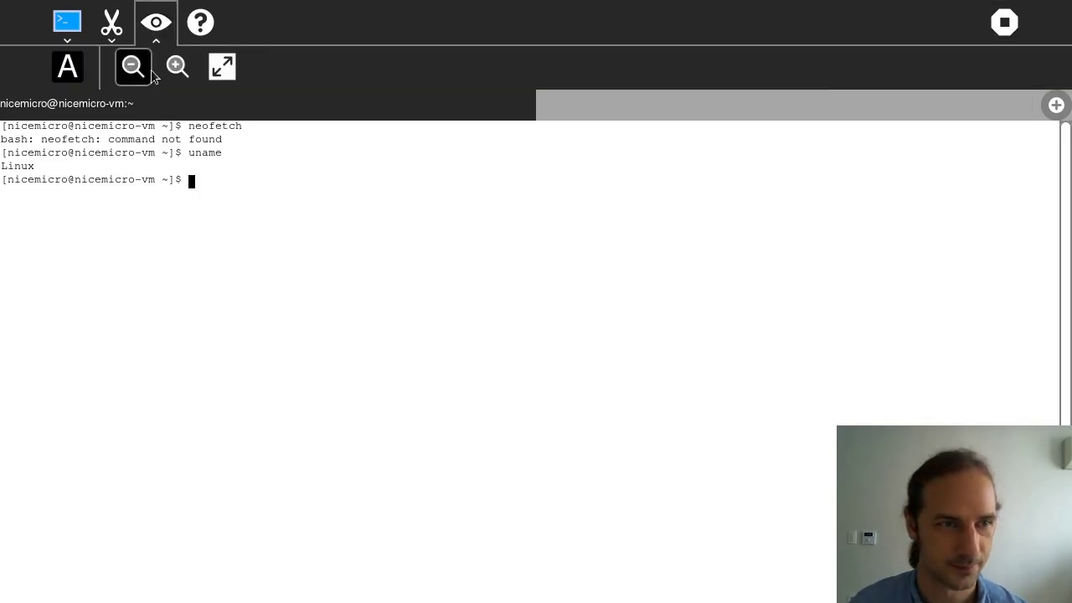
click(72, 67)
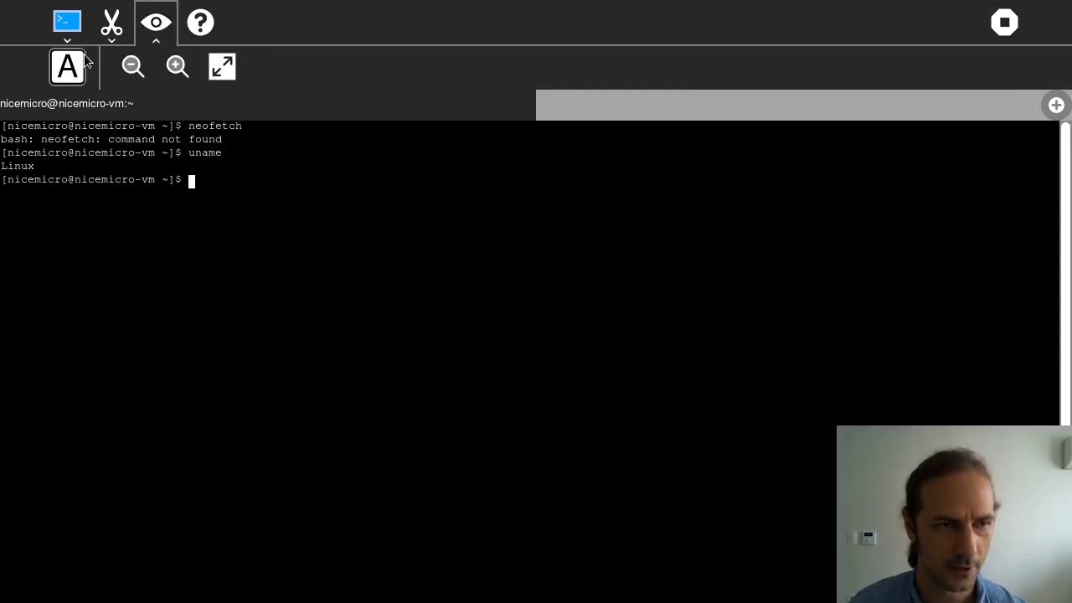
click(994, 31)
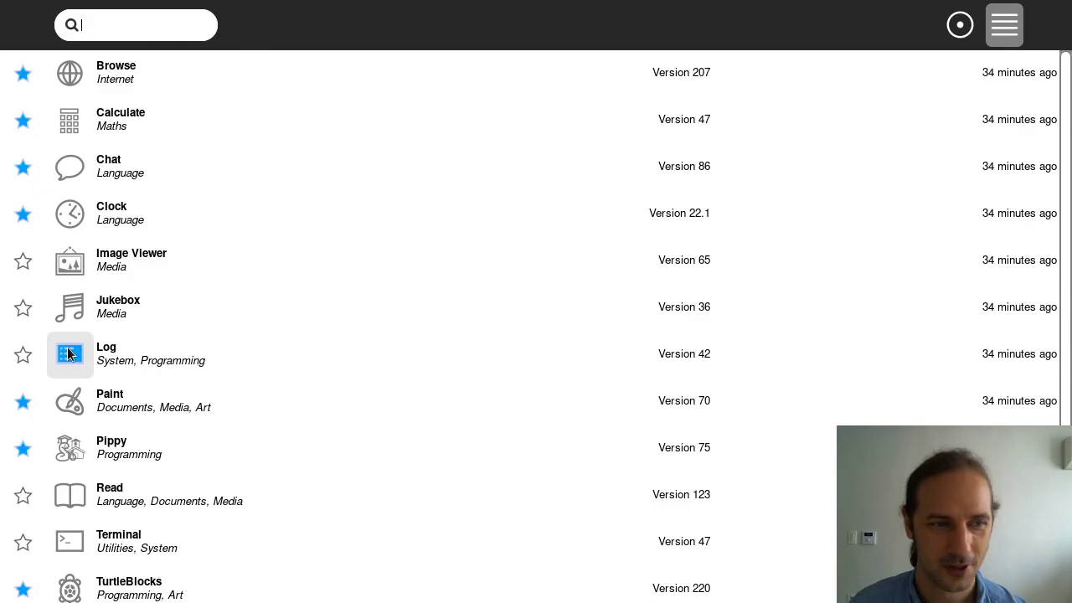
Start Log and scroll through the datastore D-Bus ValueError tracebacks in the system logs
click(68, 352)
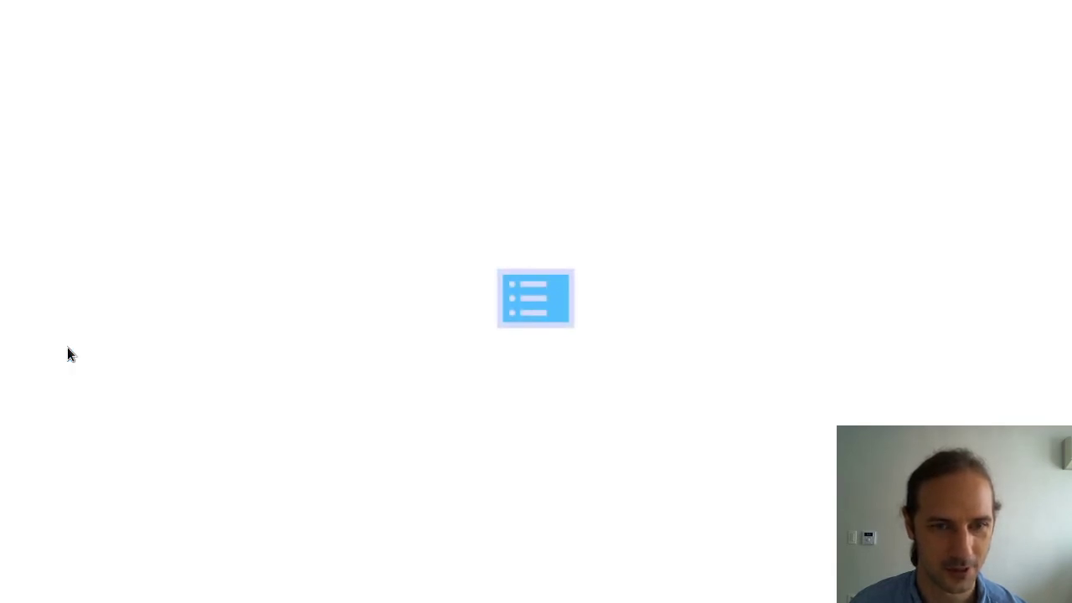
scroll(177, 460, down, 2)
scroll(176, 460, up, 2)
scroll(653, 337, down, 1)
scroll(653, 337, down, 4)
drag(853, 66, 392, 109)
click(392, 108)
scroll(475, 381, down, 1)
scroll(475, 380, down, 5)
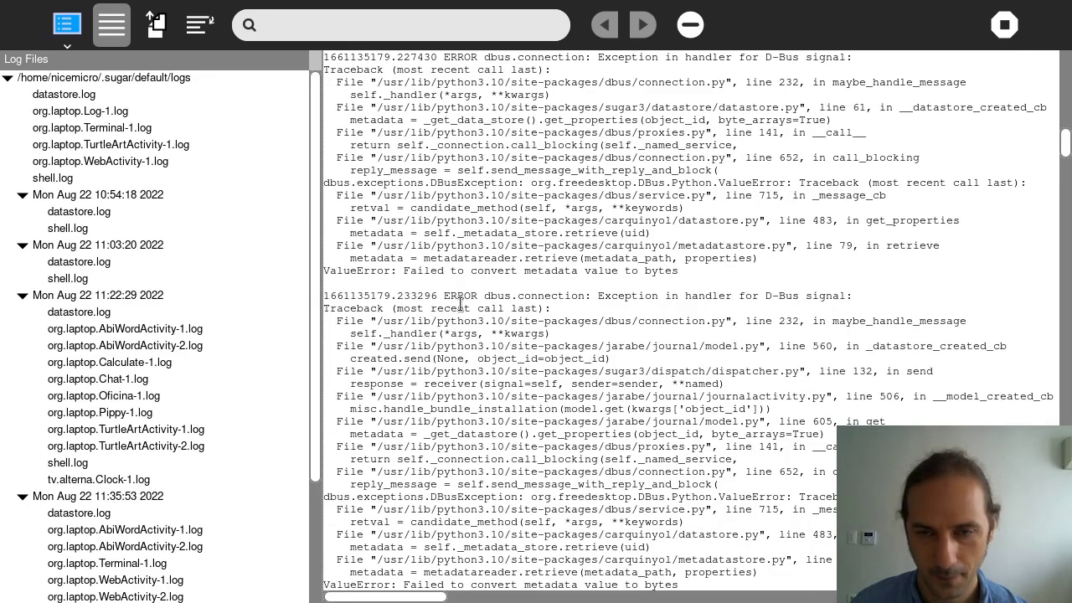
scroll(462, 316, down, 8)
scroll(464, 318, down, 10)
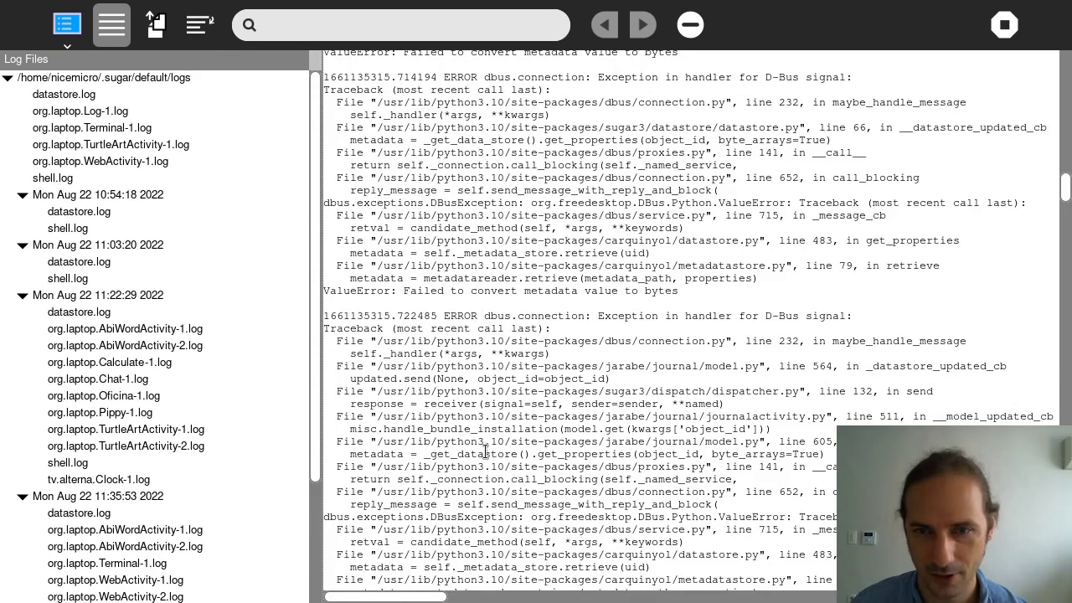
scroll(486, 452, down, 7)
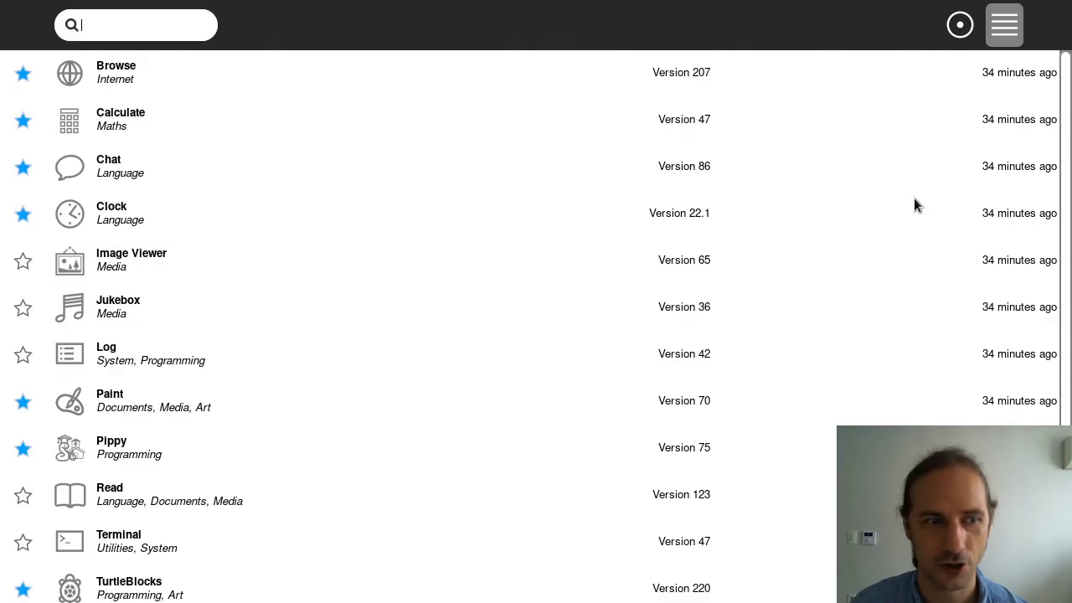
Open the Journal's contents from the Home ring and keep the date filter at Anytime
click(960, 25)
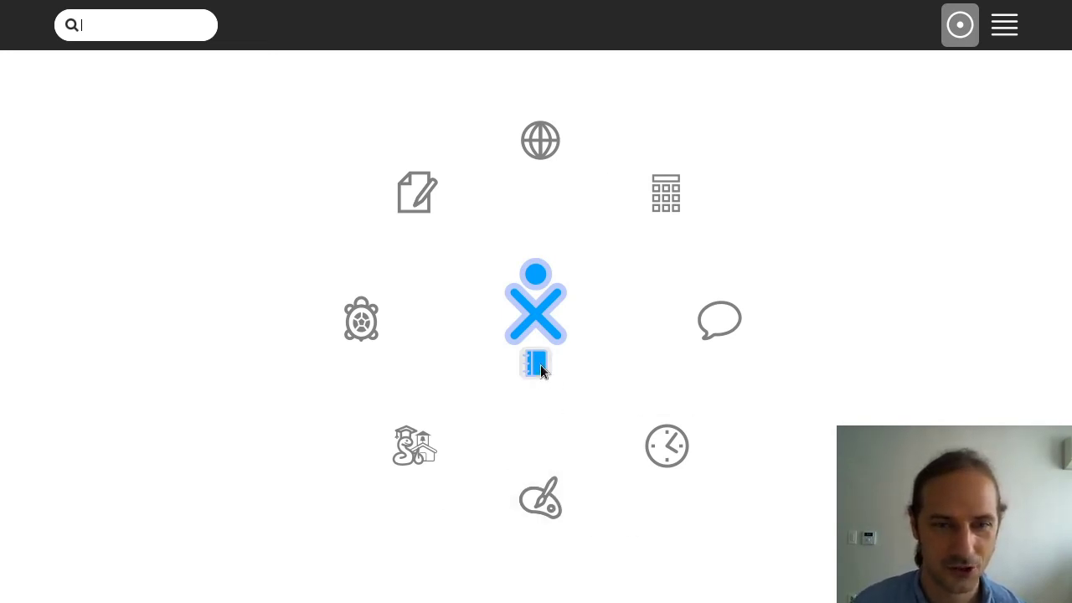
mouse_move(541, 371)
click(590, 425)
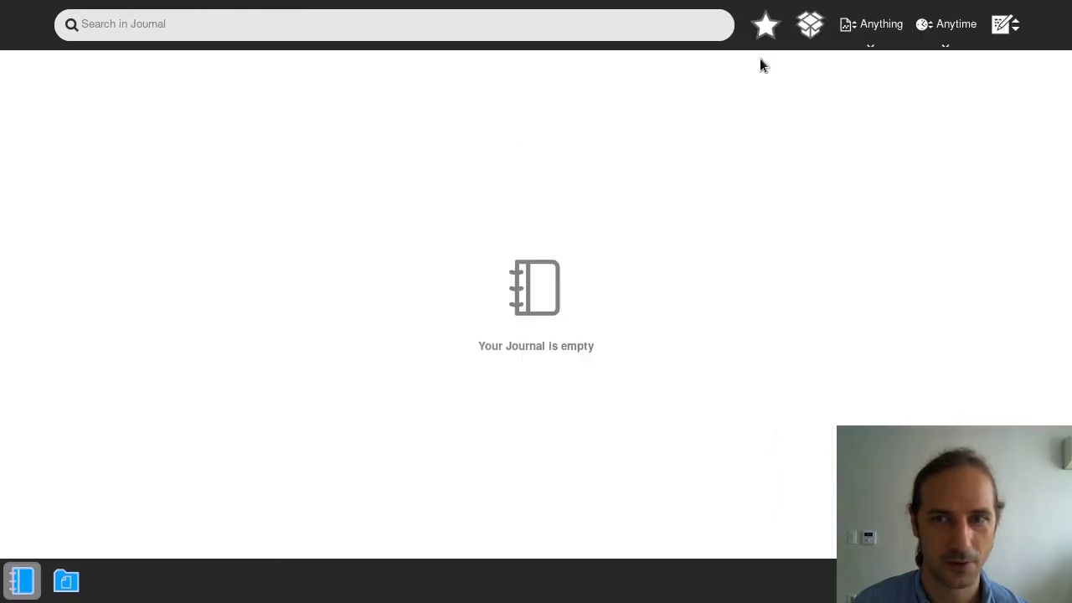
click(949, 34)
click(944, 114)
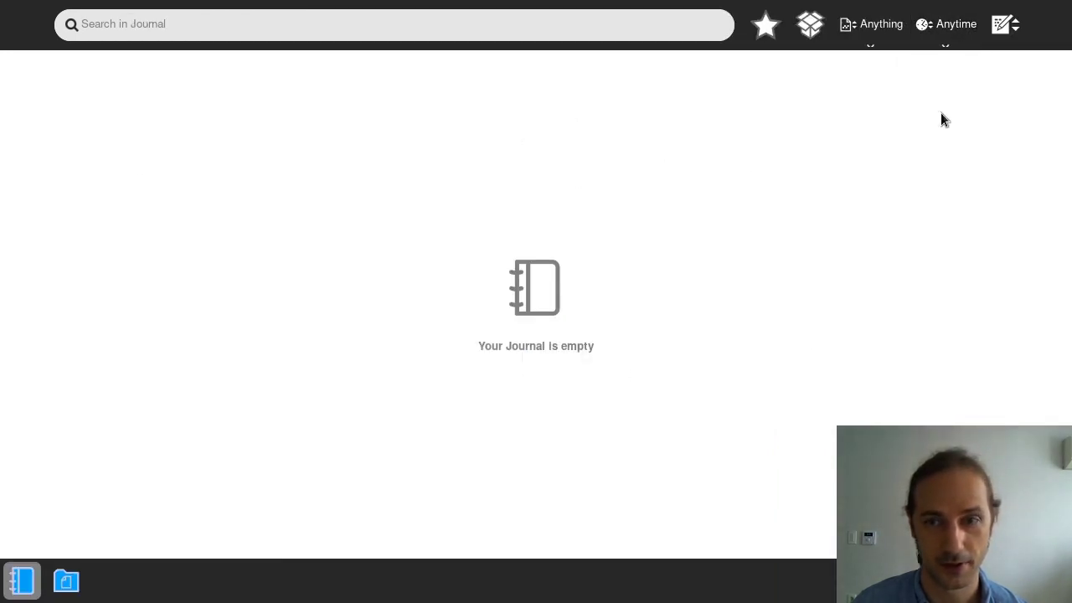